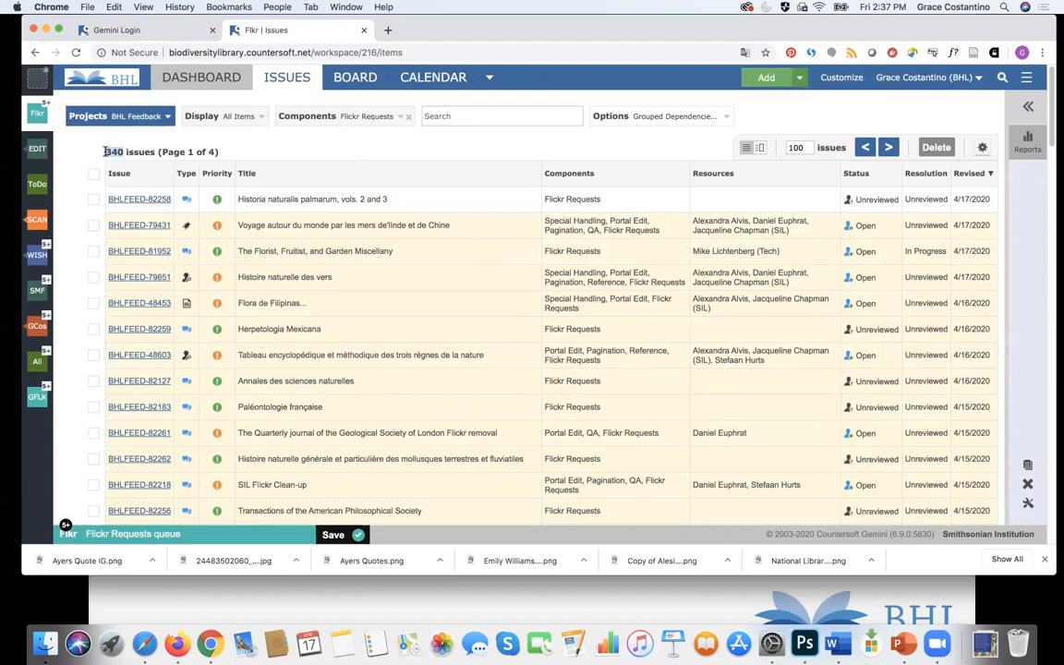
Step: Open issue BHLFEED-82258, the Historia naturalis palmarum vols. 2 and 3 upload request
{"action": "left_click", "coordinate": [348, 149]}
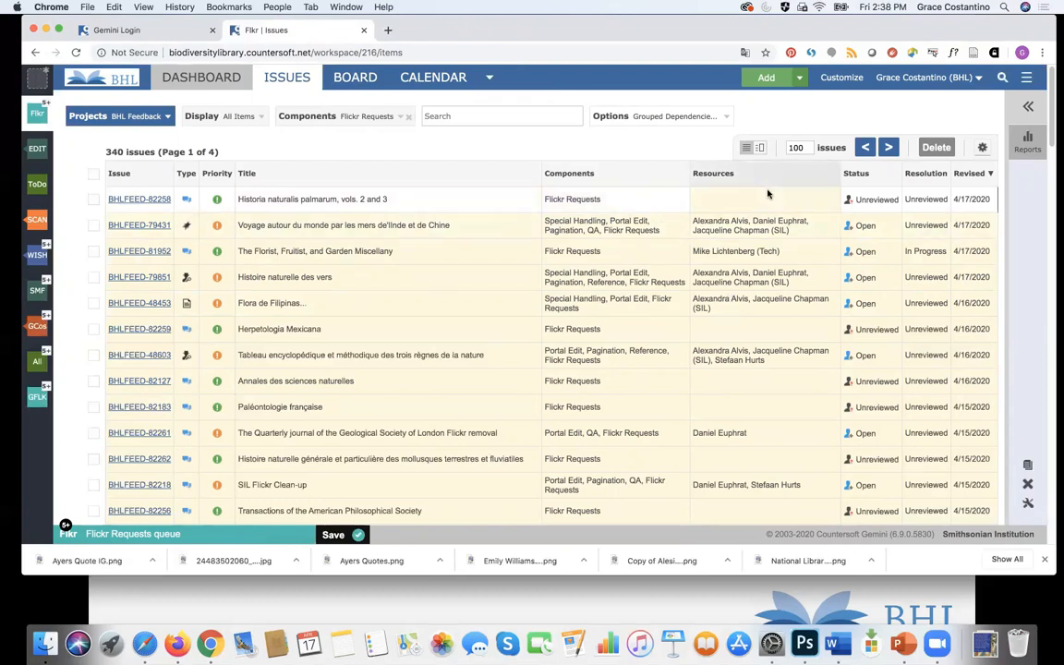
{"action": "left_click", "coordinate": [168, 199]}
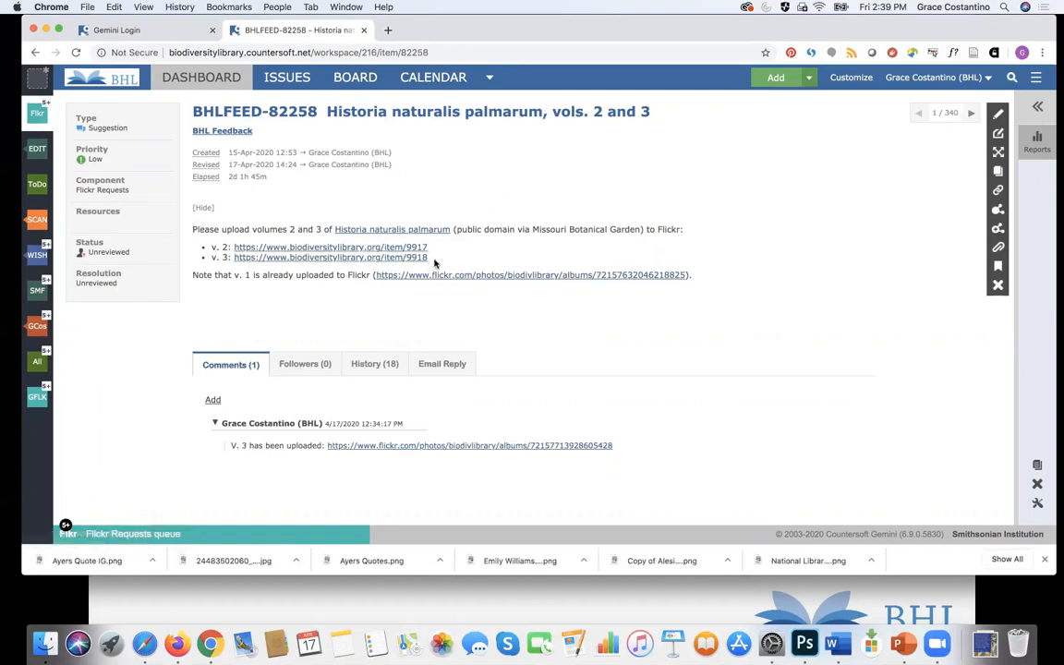
{"action": "left_click_drag", "start_coordinate": [432, 262], "coordinate": [214, 244]}
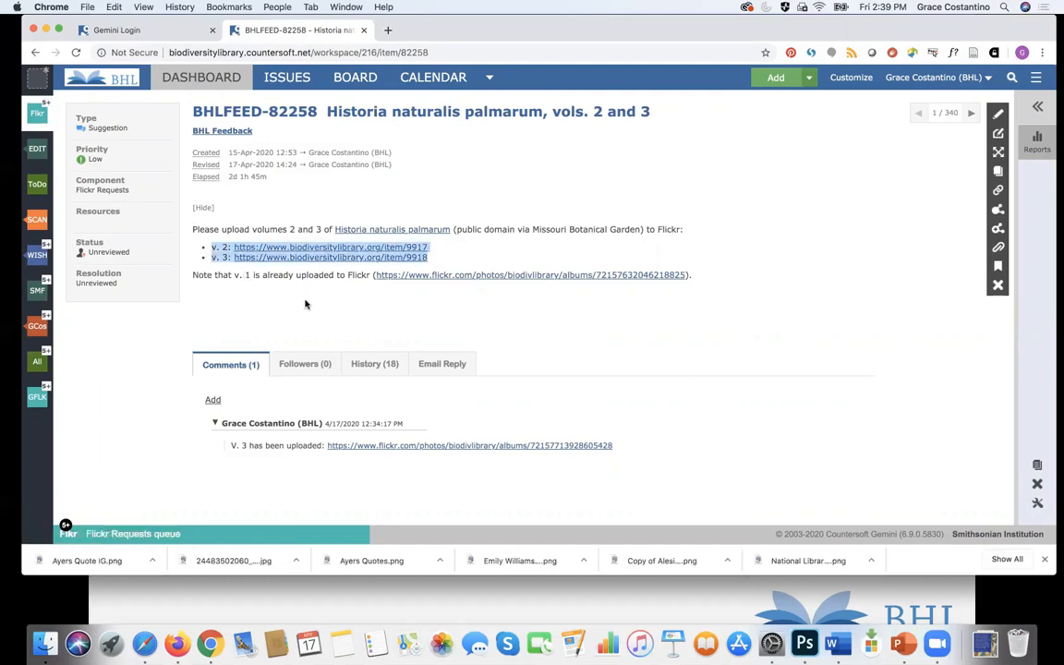
{"action": "left_click", "coordinate": [278, 267]}
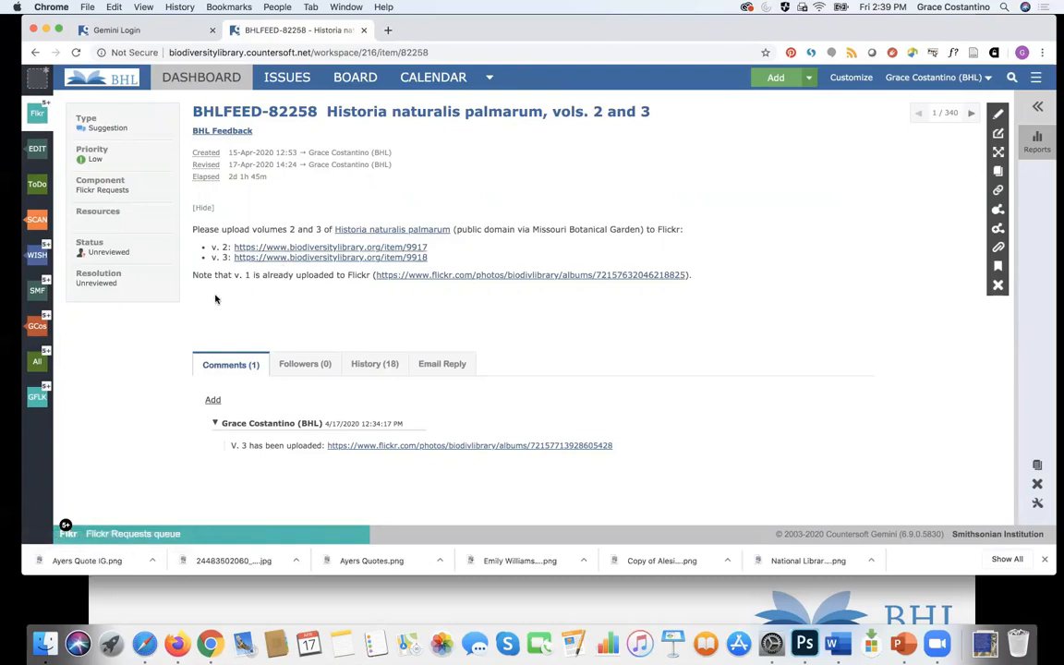
Step: Assign yourself as the resource on BHLFEED-82258 and save the assignment
{"action": "left_click", "coordinate": [145, 224]}
{"action": "type", "text": "Grace"}
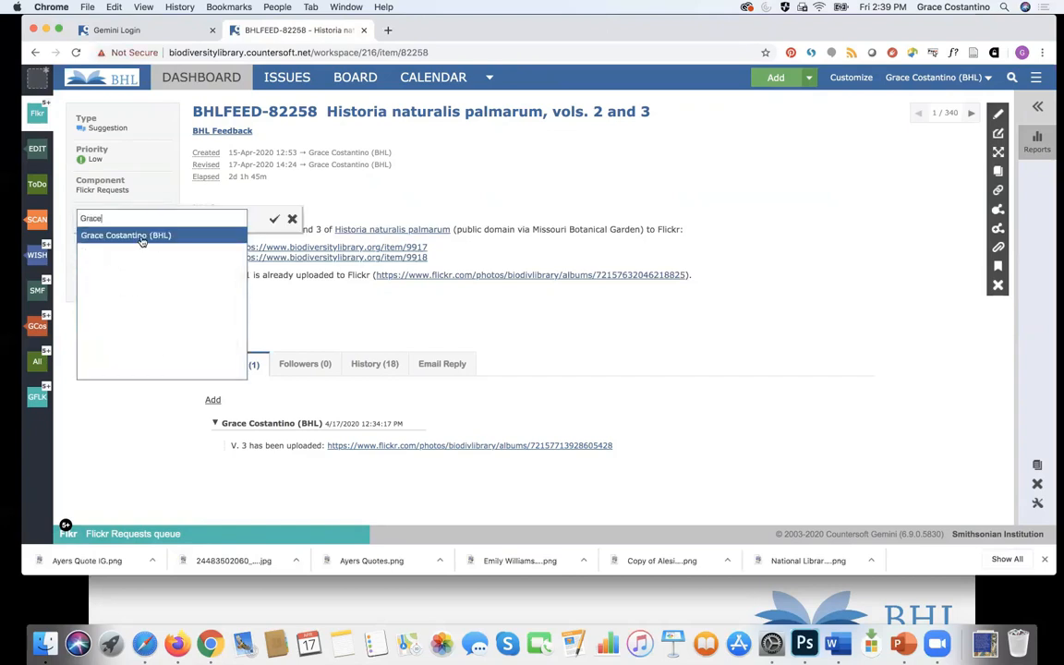
{"action": "left_click", "coordinate": [142, 239]}
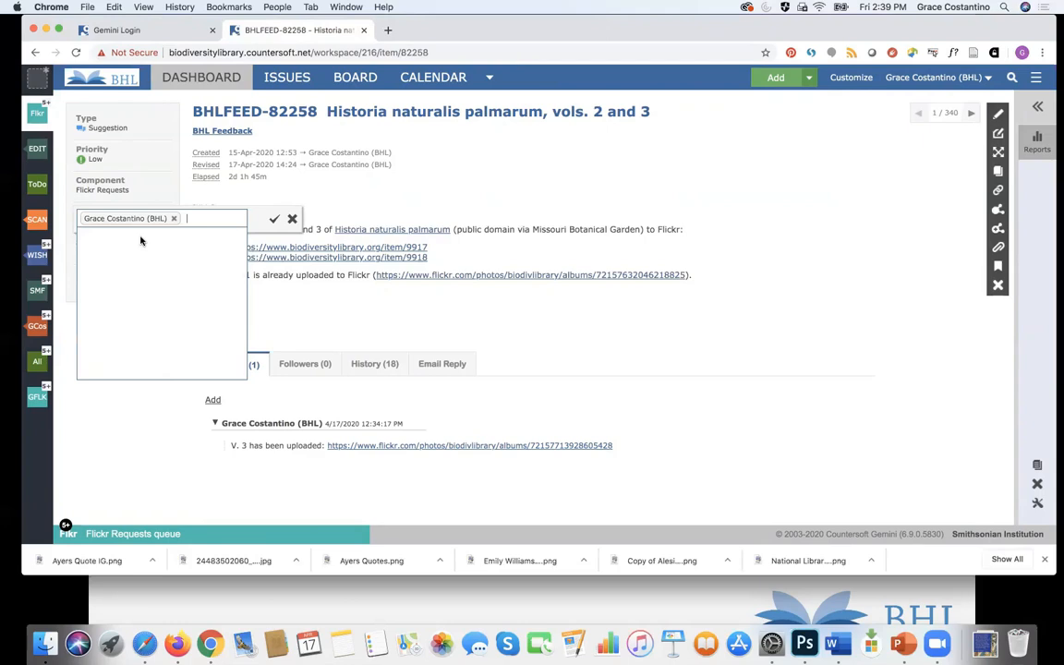
{"action": "left_click", "coordinate": [273, 220]}
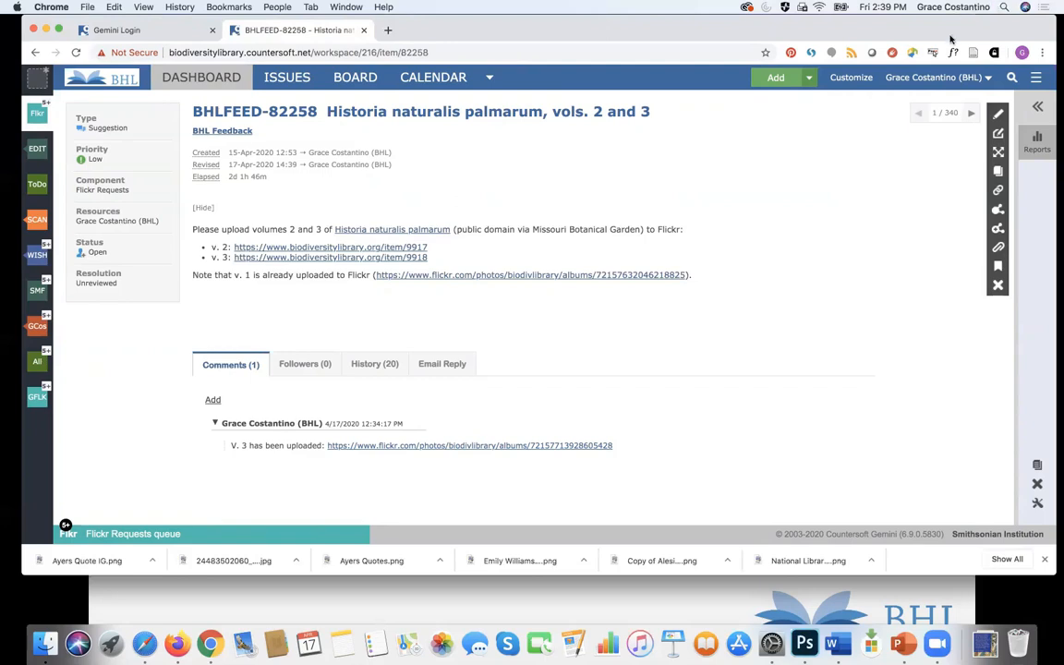
{"action": "left_click_drag", "start_coordinate": [855, 35], "coordinate": [948, 71]}
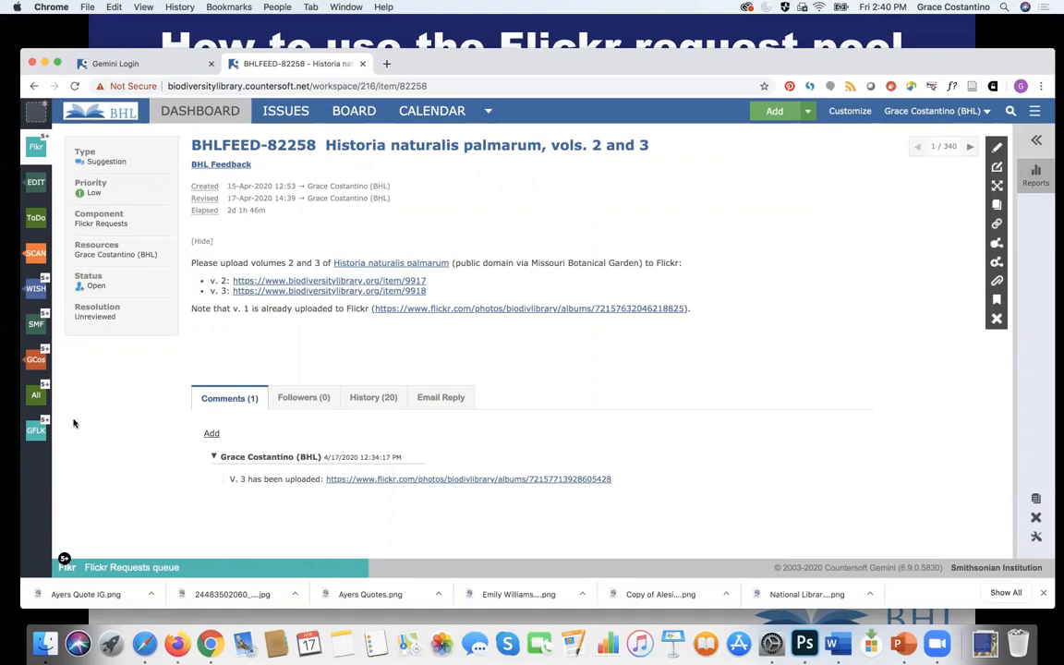
Step: Post the comment 'This is my question.' on issue BHLFEED-82258
{"action": "left_click", "coordinate": [212, 435]}
{"action": "type", "text": "T"}
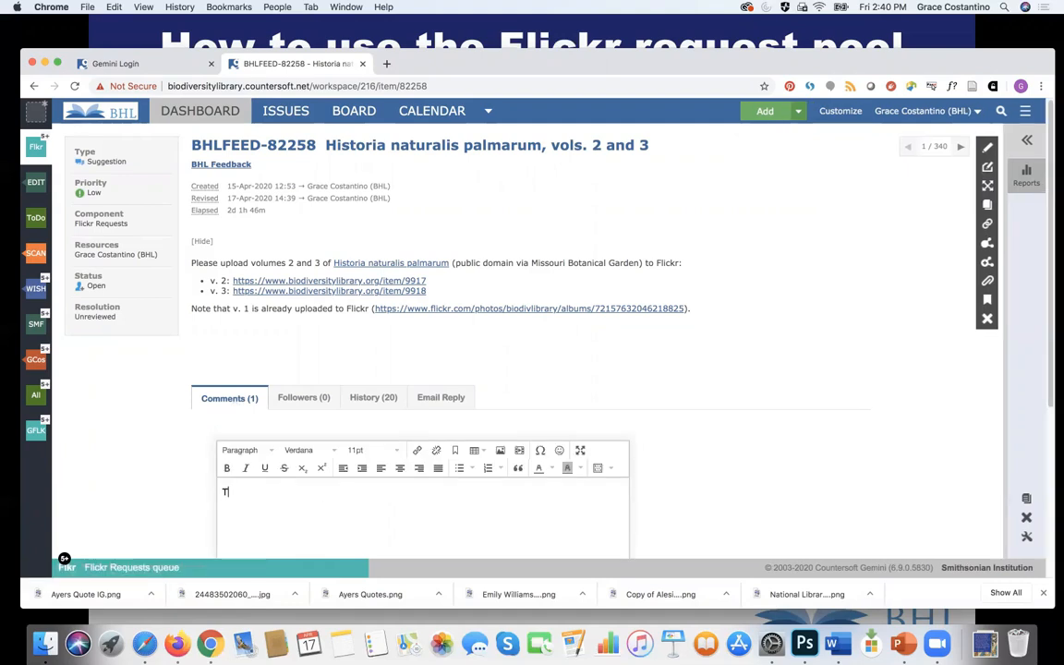
{"action": "type", "text": "his is my question."}
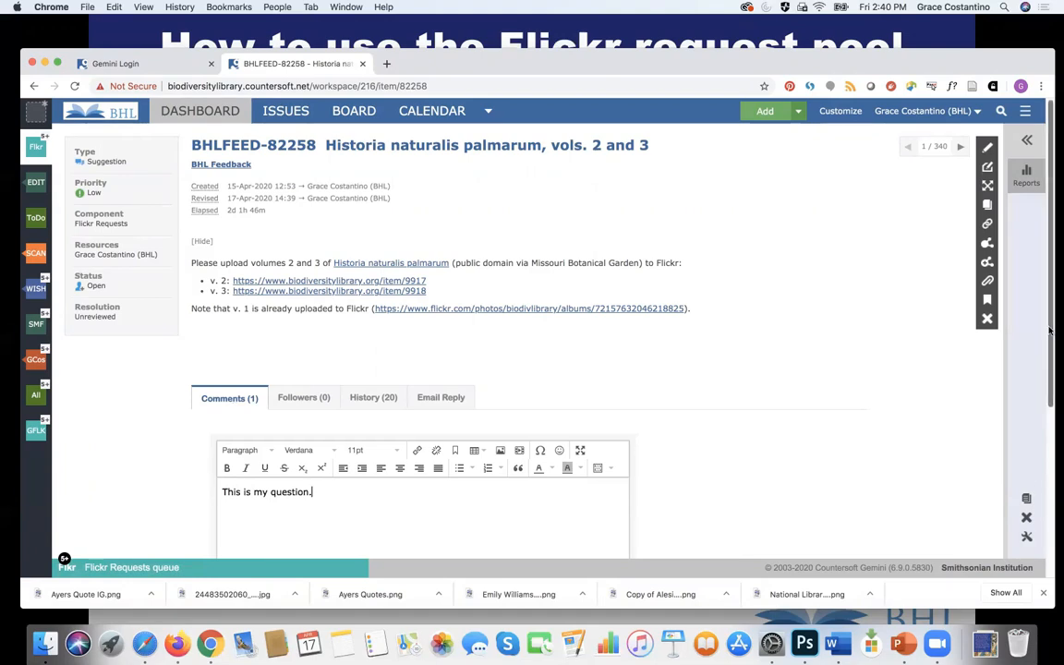
{"action": "scroll", "coordinate": [946, 298], "scroll_direction": "down", "scroll_amount": 5}
{"action": "left_click", "coordinate": [536, 534]}
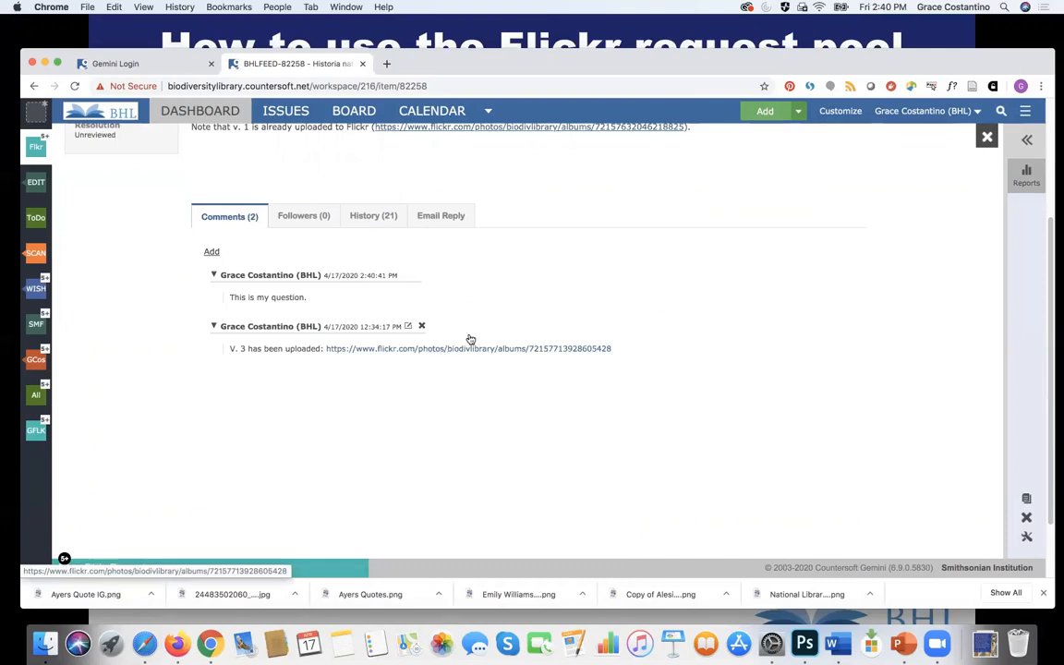
{"action": "scroll", "coordinate": [944, 339], "scroll_direction": "up", "scroll_amount": 5}
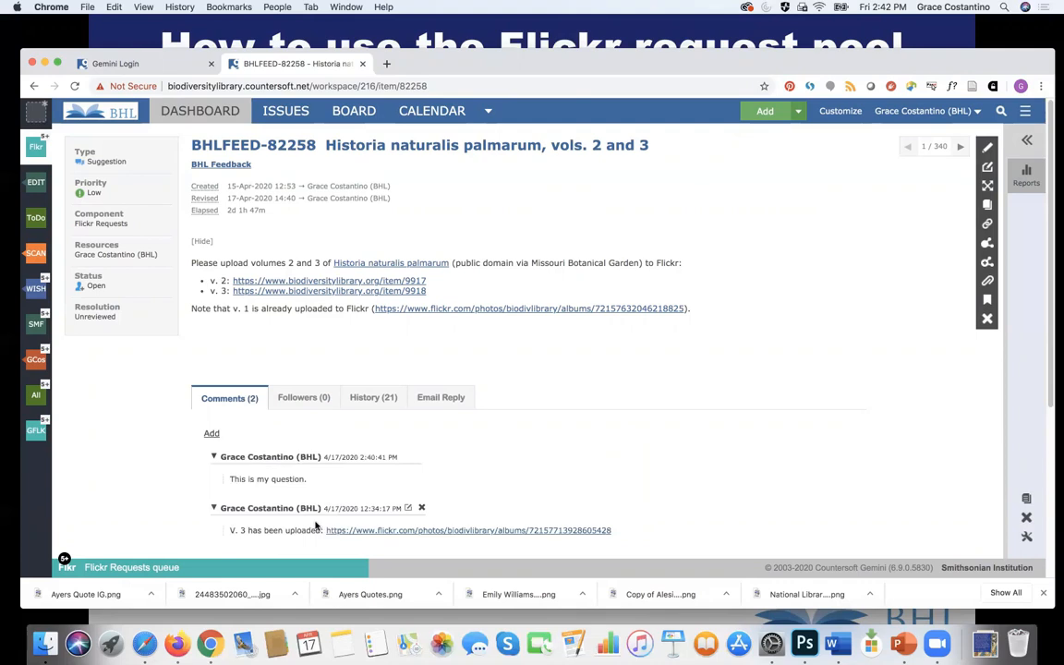
Step: Open the vol. 2 link in a new tab and bring up its BHL book viewer
{"action": "left_click", "coordinate": [331, 283], "text": "super"}
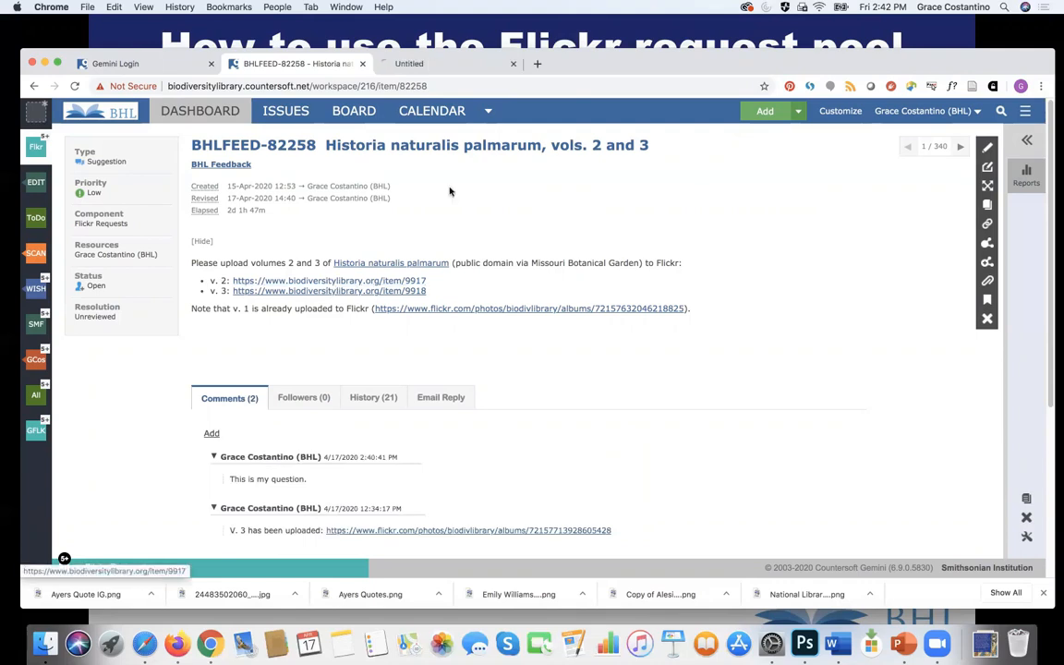
{"action": "left_click", "coordinate": [443, 66]}
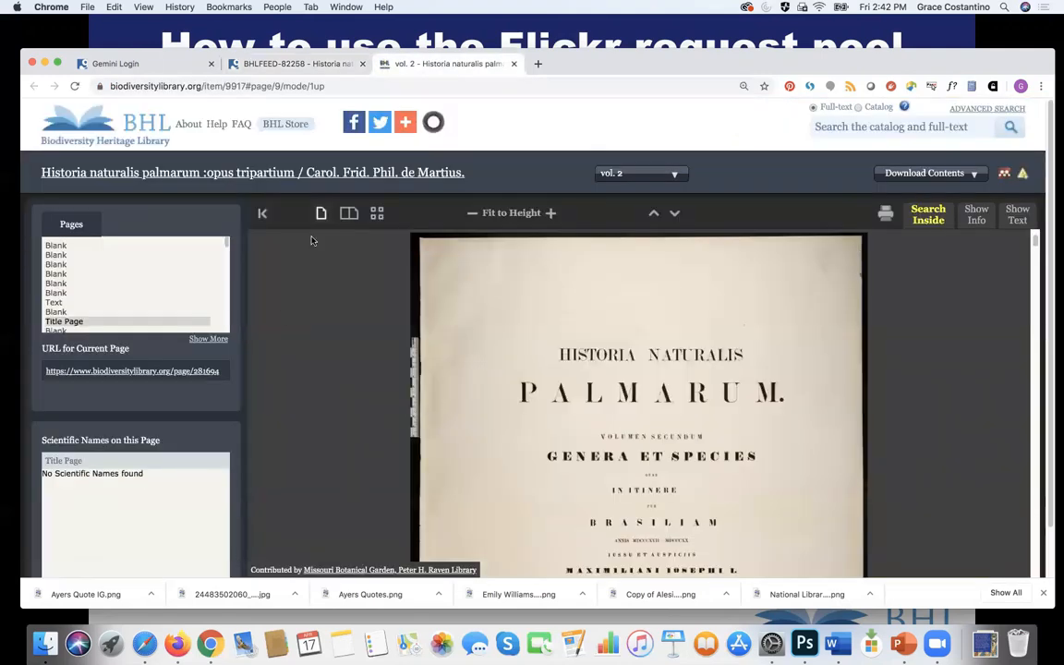
{"action": "left_click", "coordinate": [281, 63]}
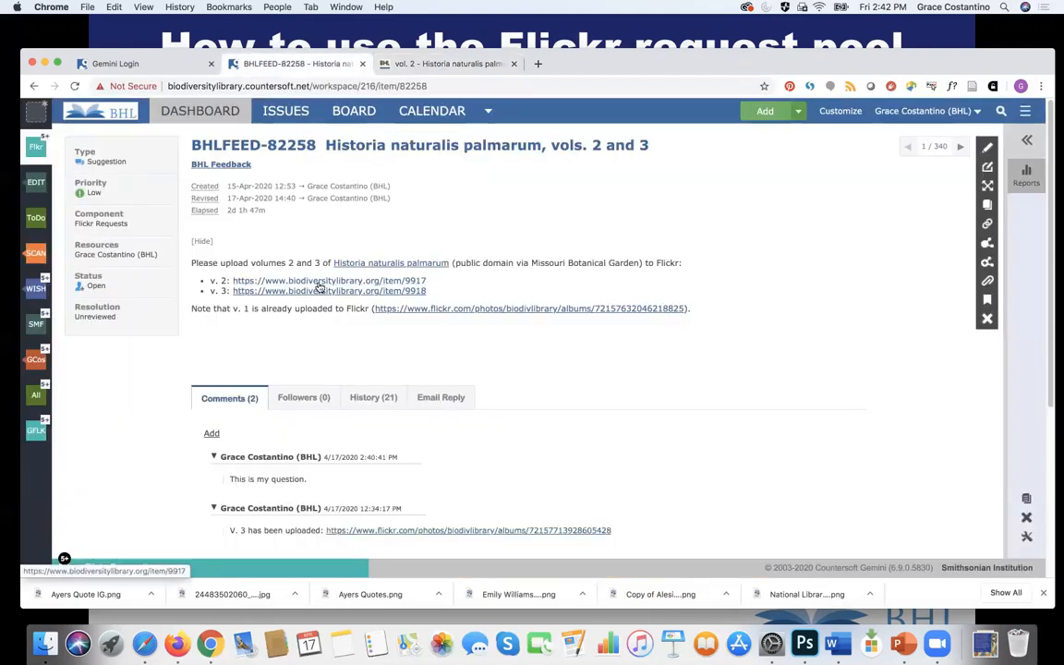
{"action": "left_click", "coordinate": [449, 63]}
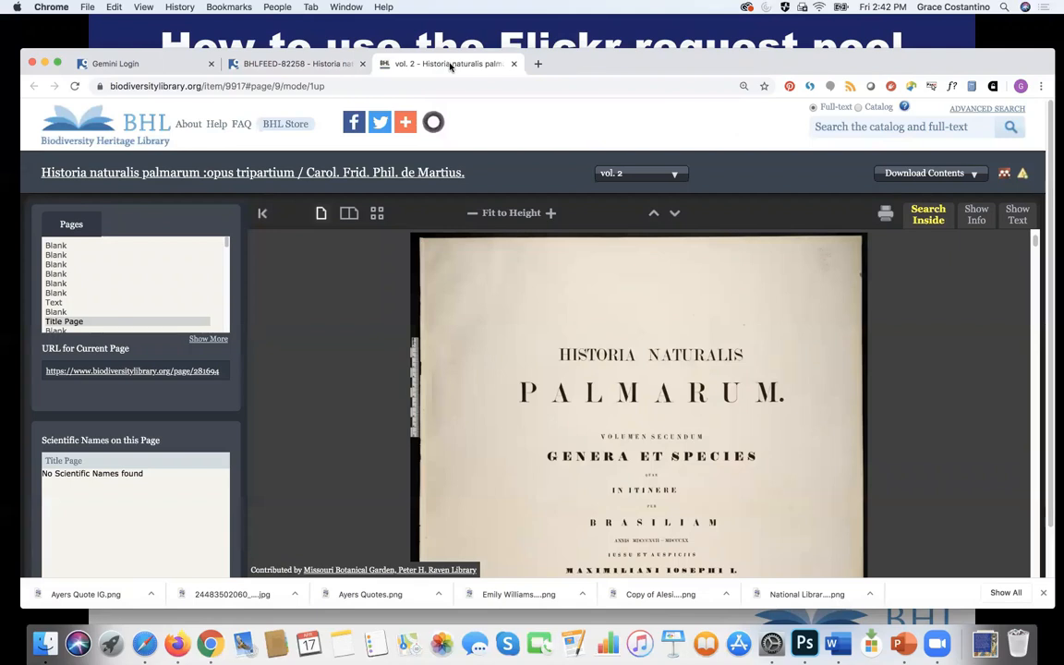
Step: Go to admin.biodiversitylibrary.org in a new tab and log in to BHL Admin
{"action": "left_click", "coordinate": [537, 63]}
{"action": "type", "text": "ad"}
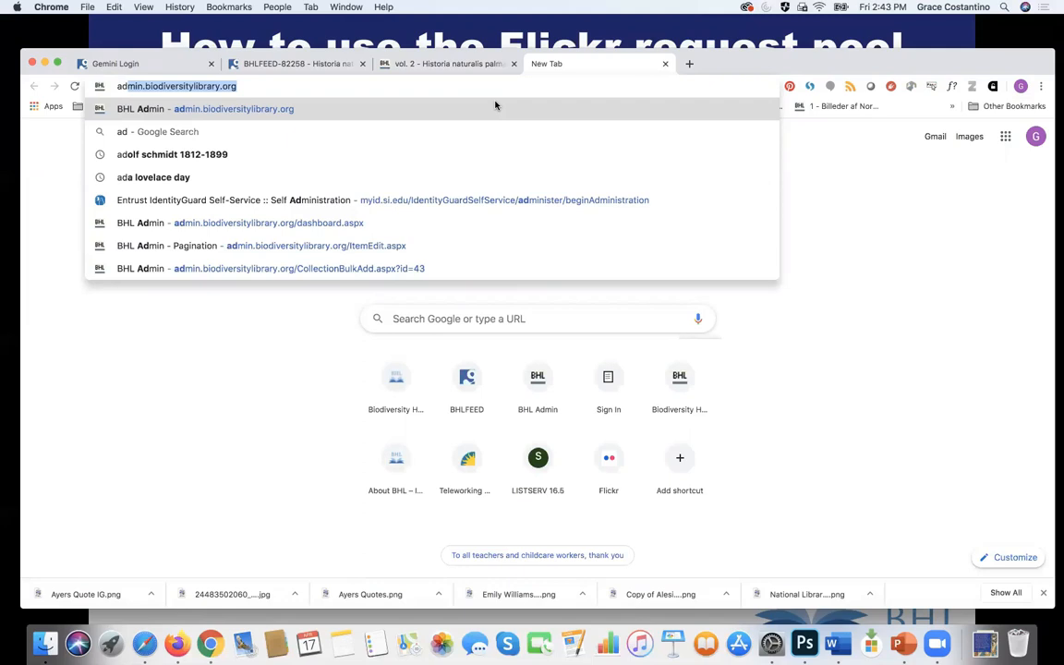
{"action": "key", "text": "Return"}
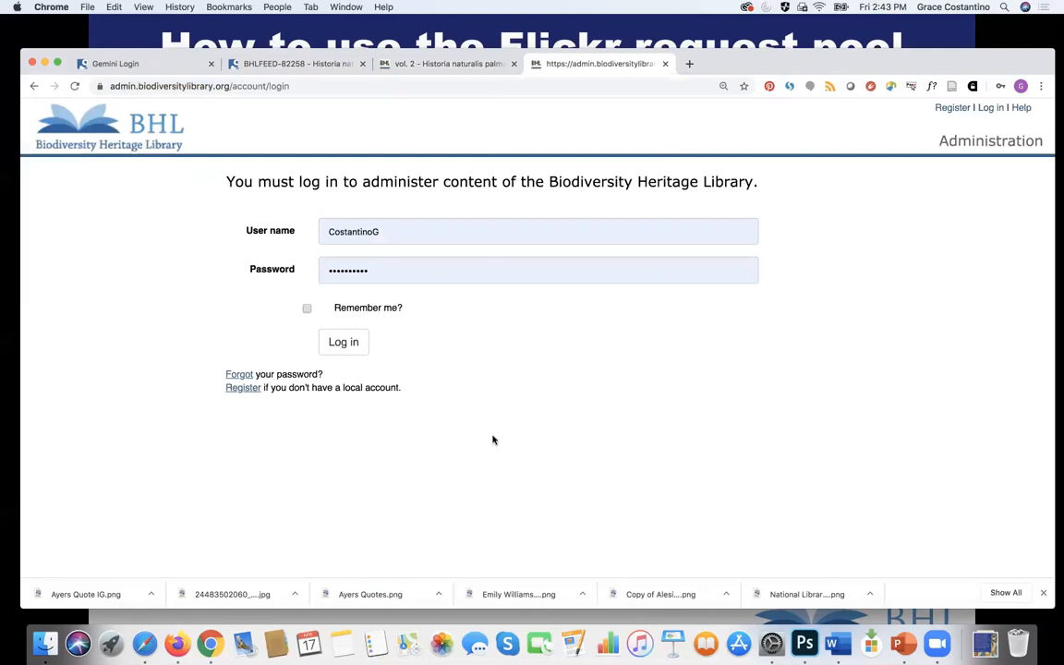
{"action": "left_click", "coordinate": [339, 346]}
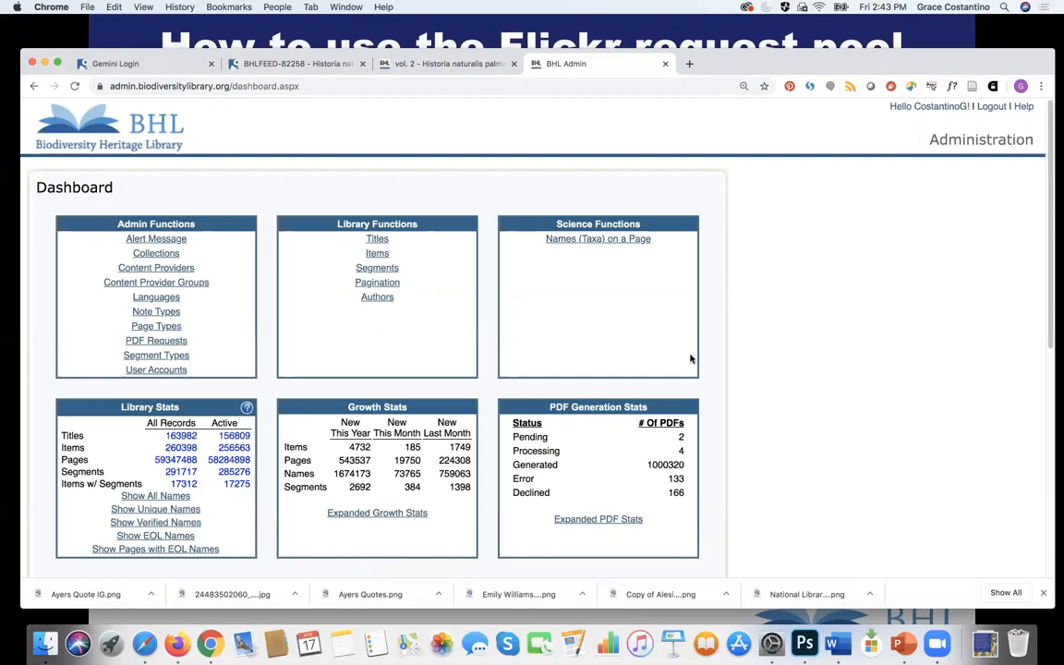
Step: Select item number 9917 in the vol. 2 viewer's URL, then return to BHL Admin
{"action": "left_click", "coordinate": [420, 66]}
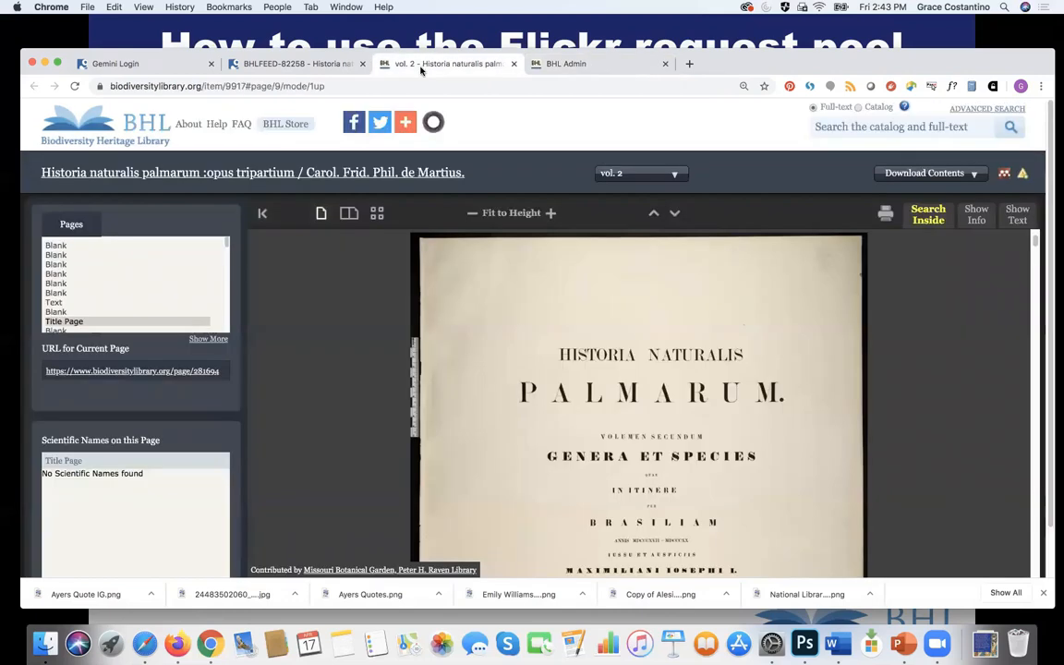
{"action": "left_click", "coordinate": [261, 86]}
{"action": "left_click", "coordinate": [256, 85]}
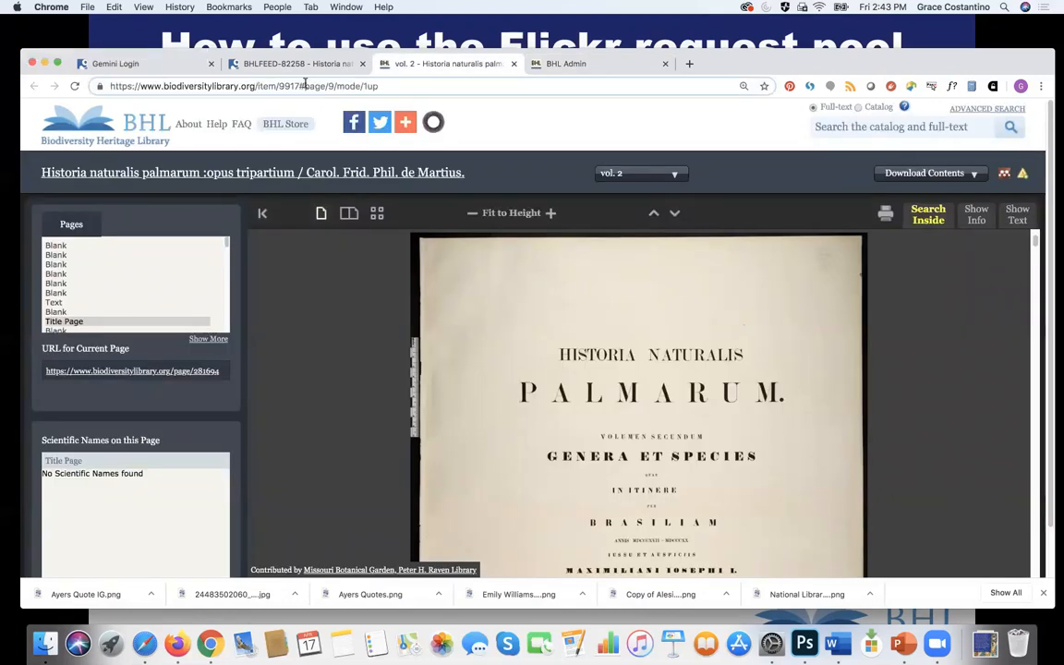
{"action": "left_click_drag", "start_coordinate": [298, 85], "coordinate": [279, 85]}
{"action": "key", "text": "super+c"}
{"action": "left_click", "coordinate": [603, 65]}
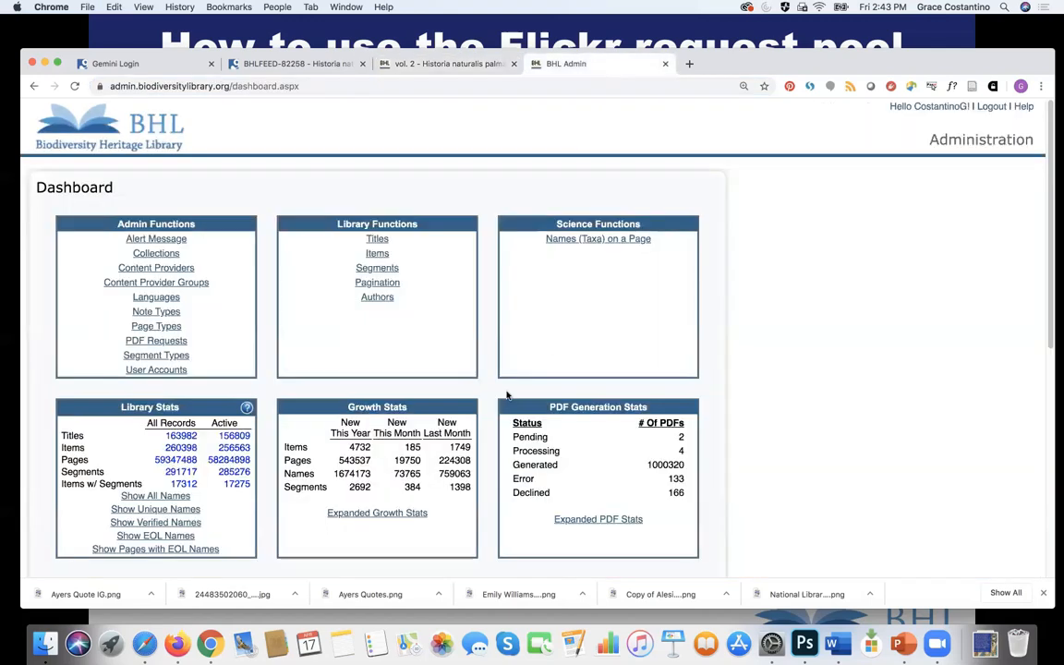
Step: Look up item 9917 in the BHL Admin item editor and open its pagination page
{"action": "left_click", "coordinate": [377, 254]}
{"action": "left_click", "coordinate": [142, 228]}
{"action": "key", "text": "super+v"}
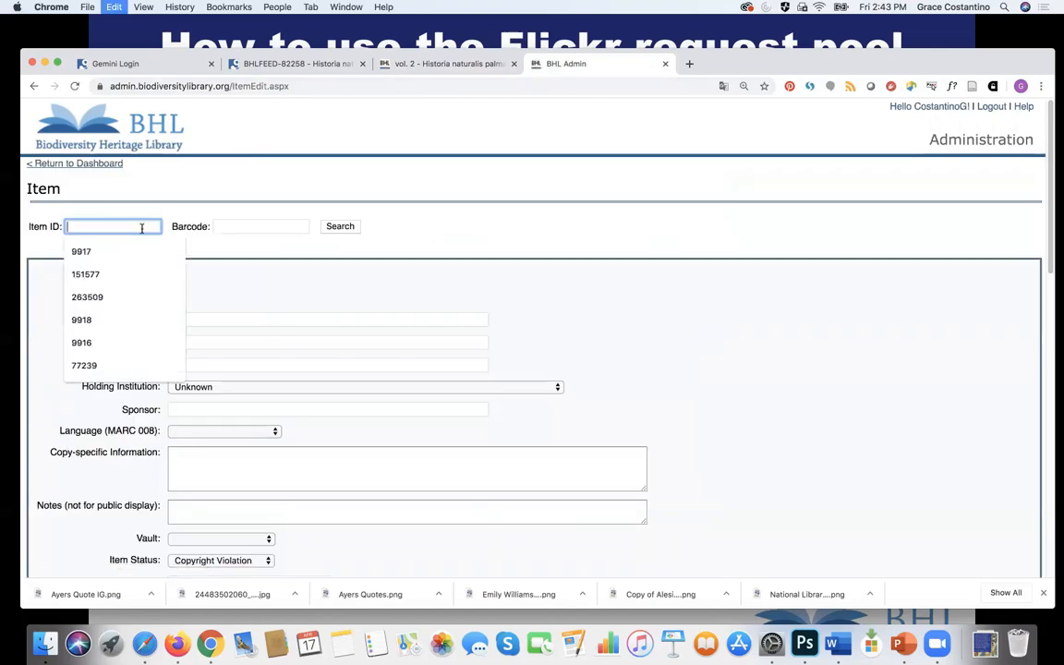
{"action": "key", "text": "Return"}
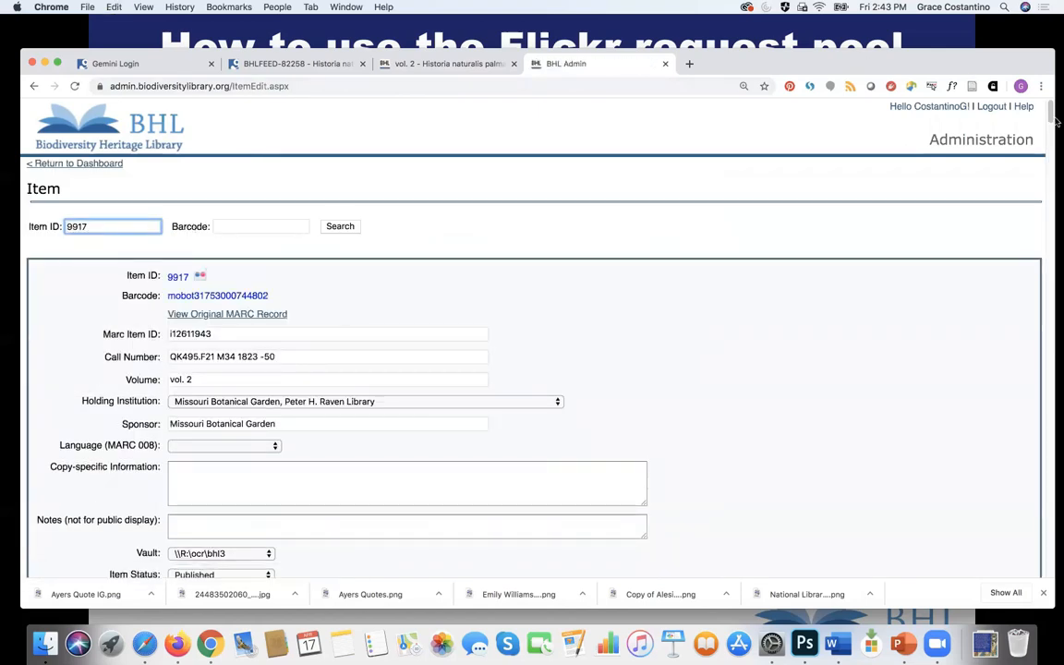
{"action": "left_click_drag", "start_coordinate": [1049, 111], "coordinate": [1052, 153]}
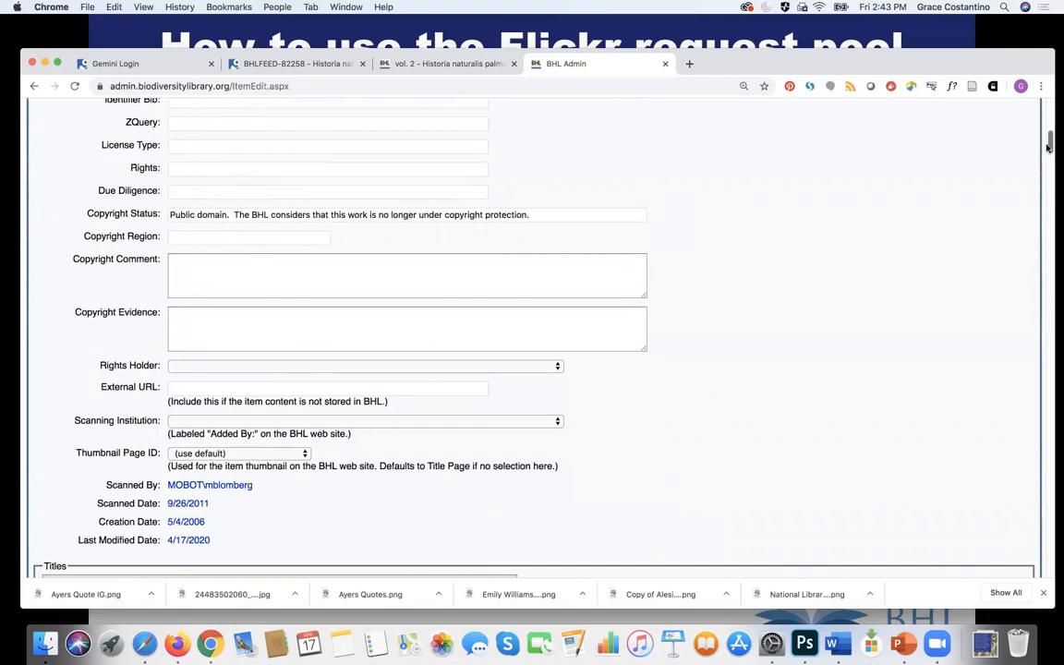
{"action": "scroll", "coordinate": [248, 400], "scroll_direction": "down", "scroll_amount": 5}
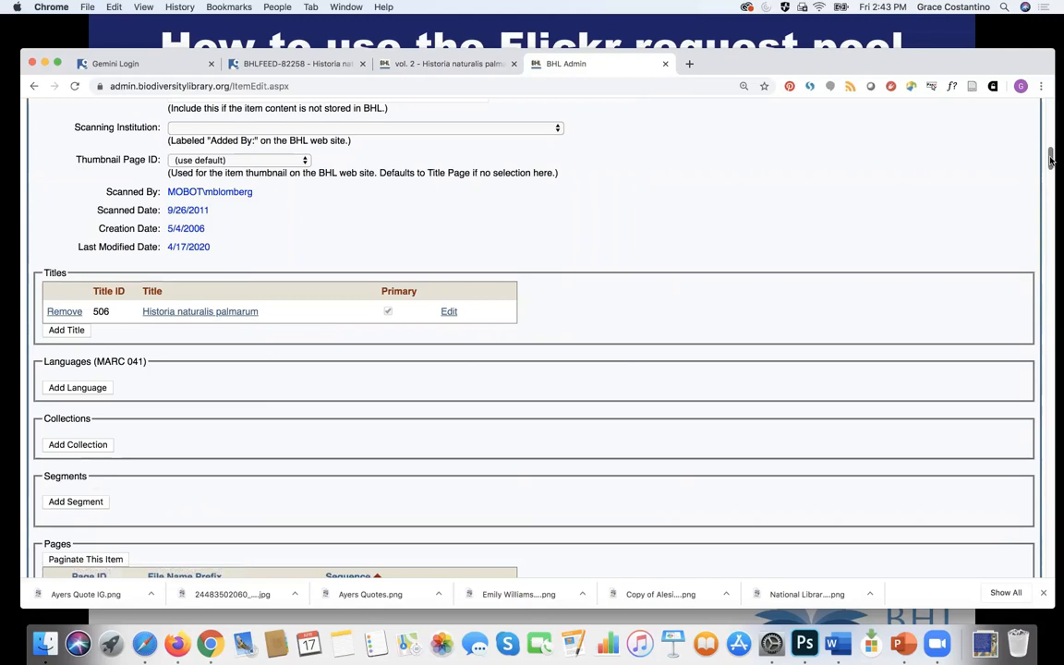
{"action": "left_click_drag", "start_coordinate": [1049, 155], "coordinate": [1051, 165]}
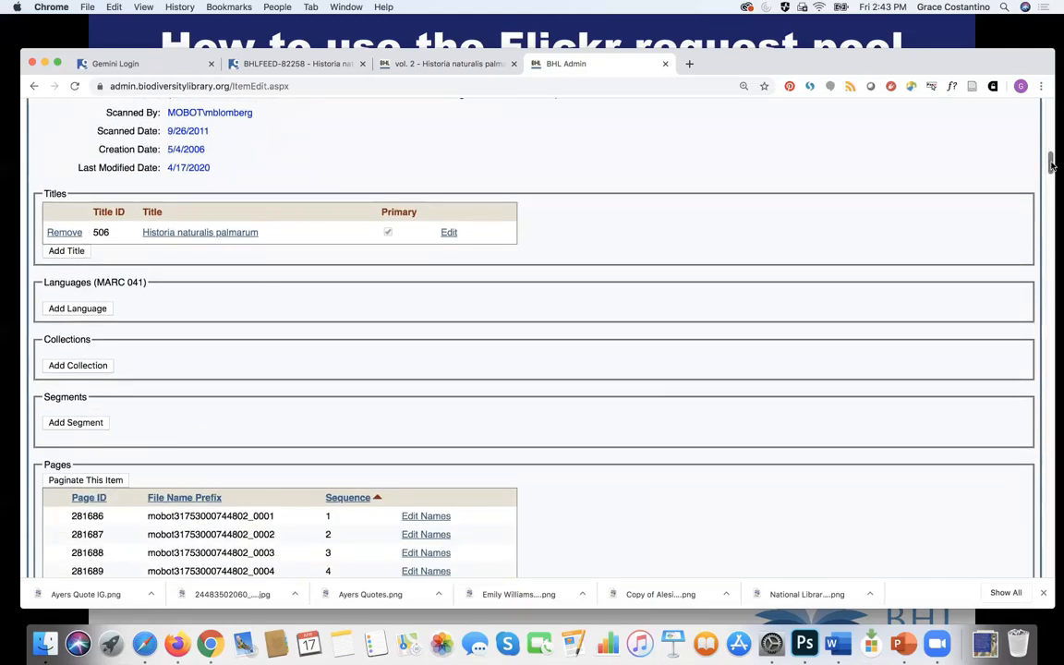
{"action": "left_click", "coordinate": [94, 481]}
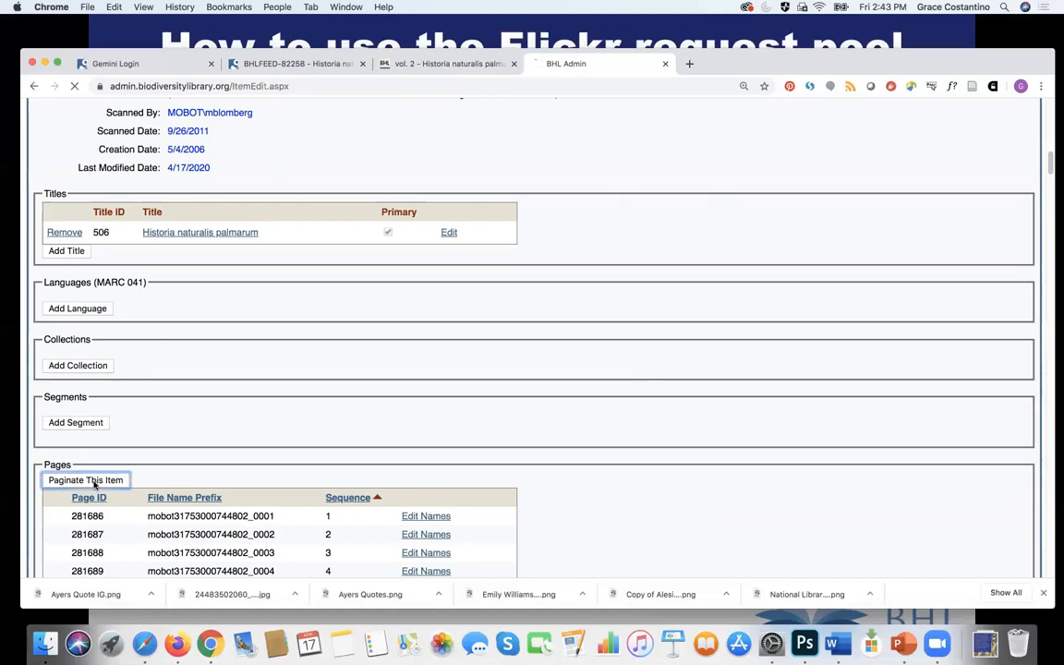
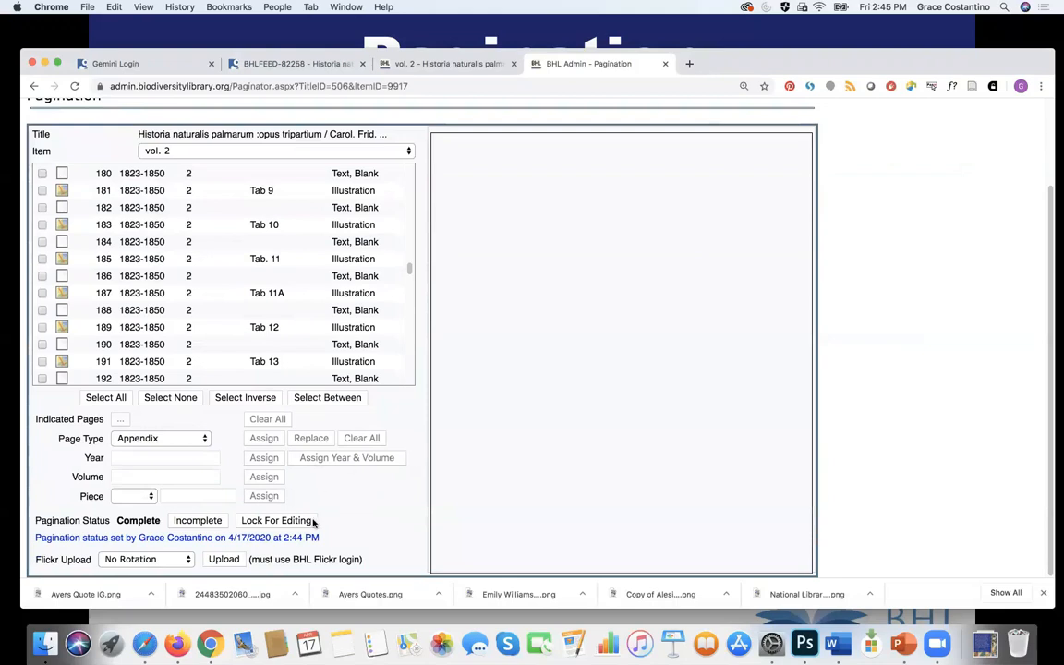
Step: Unlock the completed vol. 2 pagination so its status returns to In Progress
{"action": "left_click", "coordinate": [293, 519]}
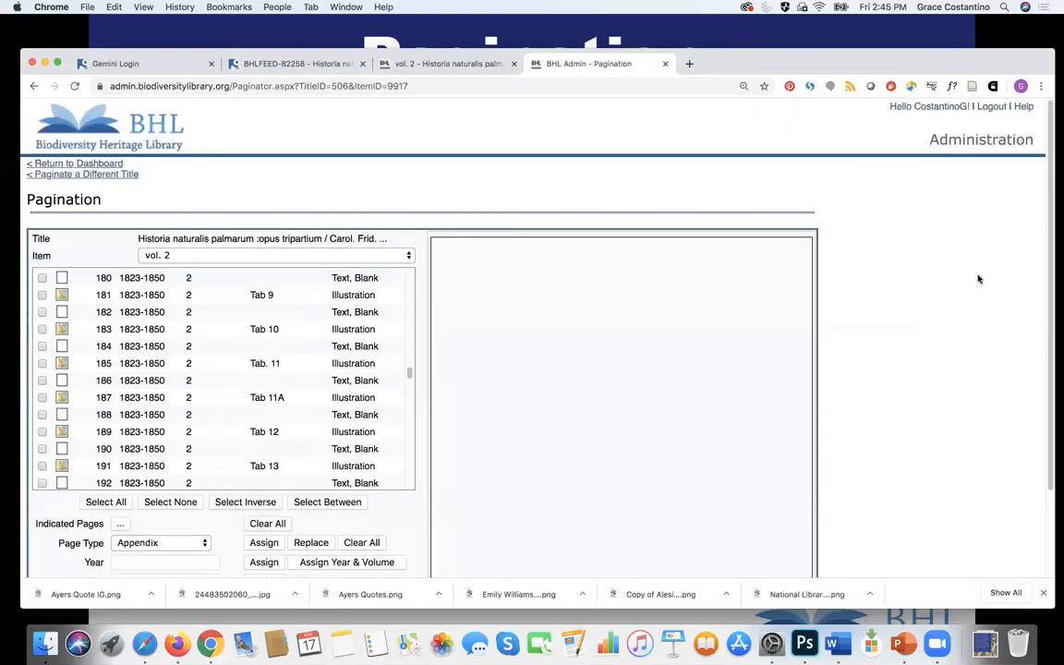
Step: Mark plates Tab. 8, Tab 9, Tab 10, Tab. 11 and Tab 11A for upload
{"action": "left_click_drag", "start_coordinate": [1048, 251], "coordinate": [1045, 330]}
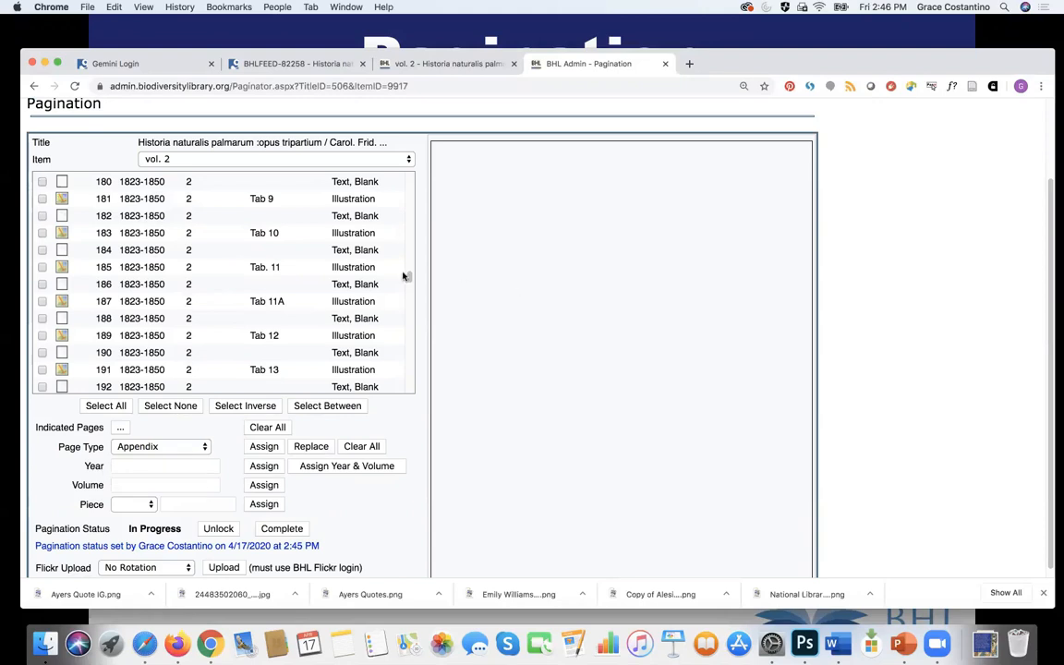
{"action": "scroll", "coordinate": [410, 278], "scroll_direction": "up", "scroll_amount": 3}
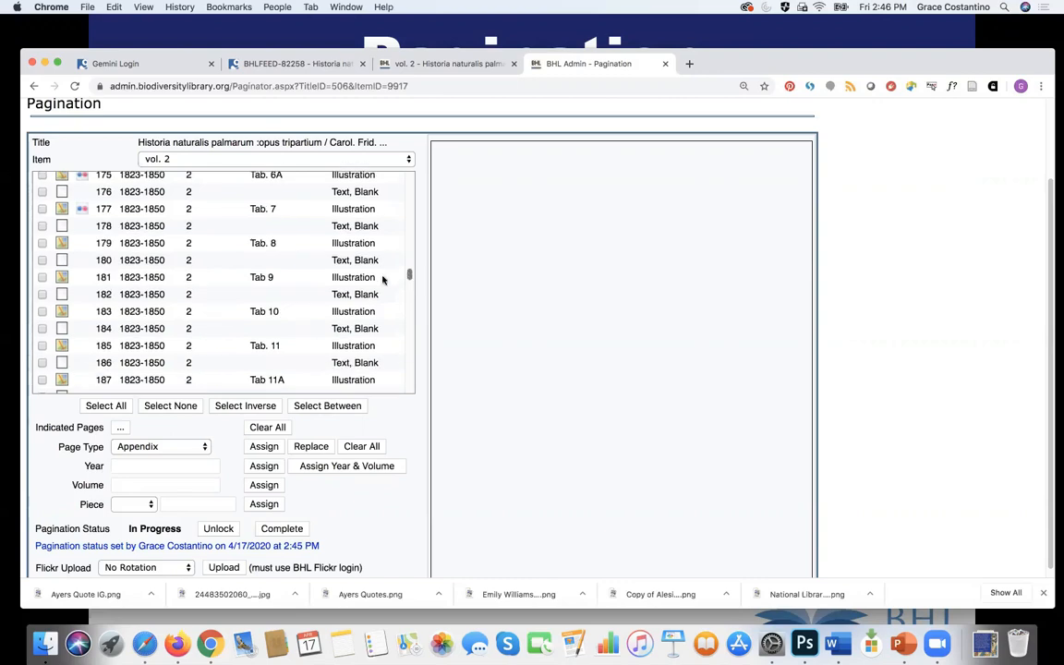
{"action": "left_click", "coordinate": [41, 242]}
{"action": "left_click", "coordinate": [42, 277]}
{"action": "left_click", "coordinate": [41, 315]}
{"action": "left_click", "coordinate": [41, 346]}
{"action": "left_click", "coordinate": [42, 381]}
Step: Preview the Tab. 8 plate image in the viewer
{"action": "left_click", "coordinate": [61, 243]}
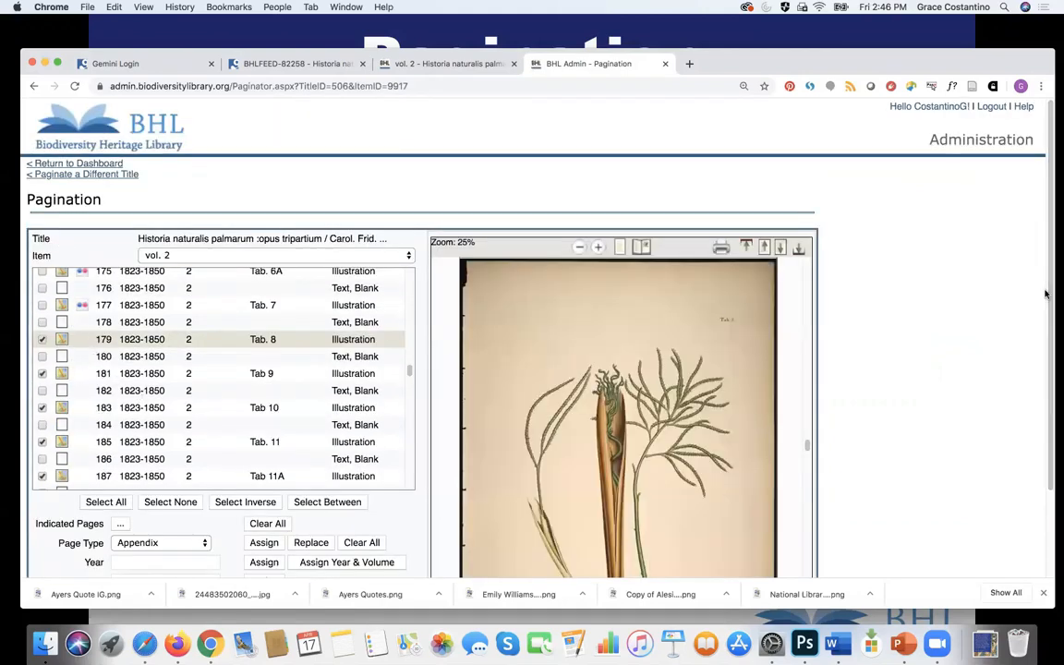
{"action": "scroll", "coordinate": [1050, 375], "scroll_direction": "down", "scroll_amount": 2}
{"action": "scroll", "coordinate": [1050, 375], "scroll_direction": "down", "scroll_amount": 1}
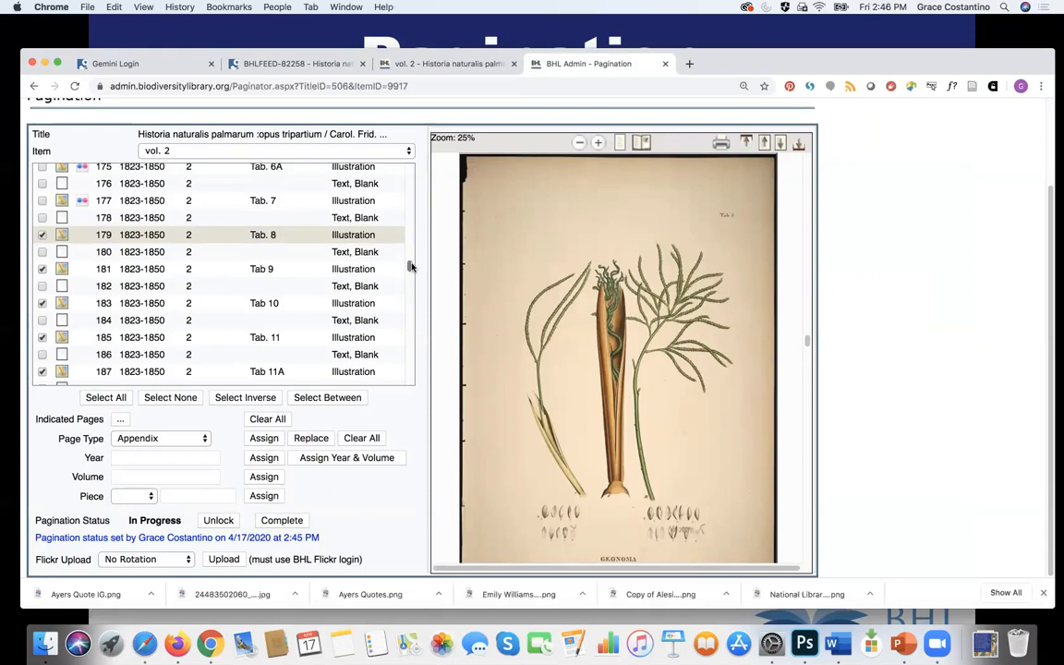
{"action": "scroll", "coordinate": [410, 267], "scroll_direction": "down", "scroll_amount": 1}
{"action": "scroll", "coordinate": [410, 267], "scroll_direction": "down", "scroll_amount": 3}
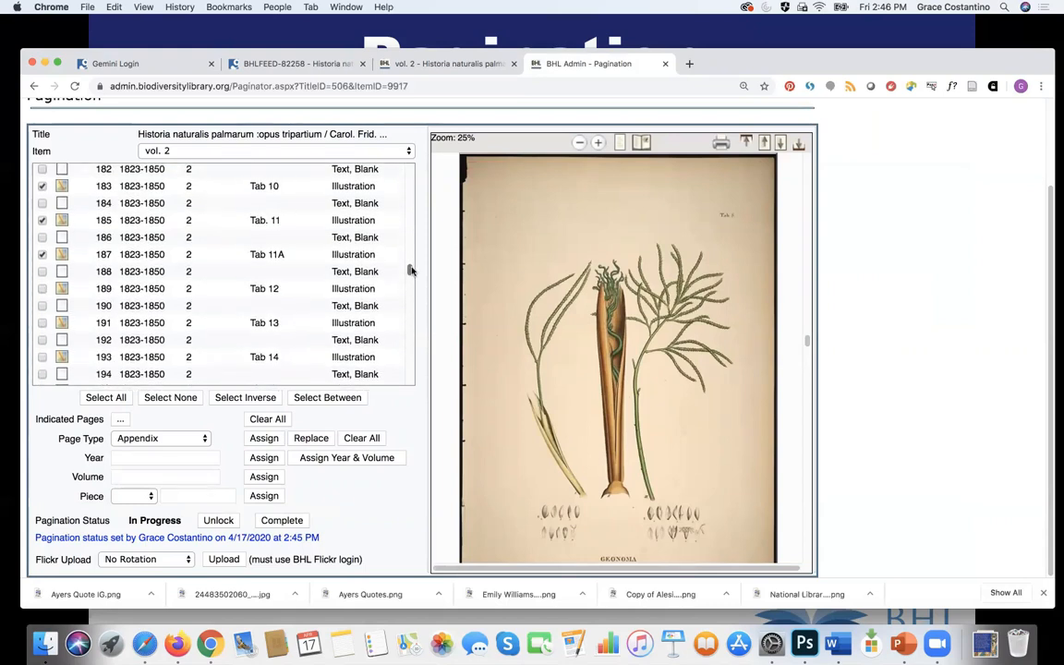
Step: Mark plates Tab 12 through Tab 22, including Tab 18A, for upload
{"action": "left_click", "coordinate": [42, 288]}
{"action": "left_click", "coordinate": [42, 322]}
{"action": "left_click", "coordinate": [41, 357]}
{"action": "scroll", "coordinate": [410, 276], "scroll_direction": "down", "scroll_amount": 2}
{"action": "scroll", "coordinate": [409, 276], "scroll_direction": "down", "scroll_amount": 1}
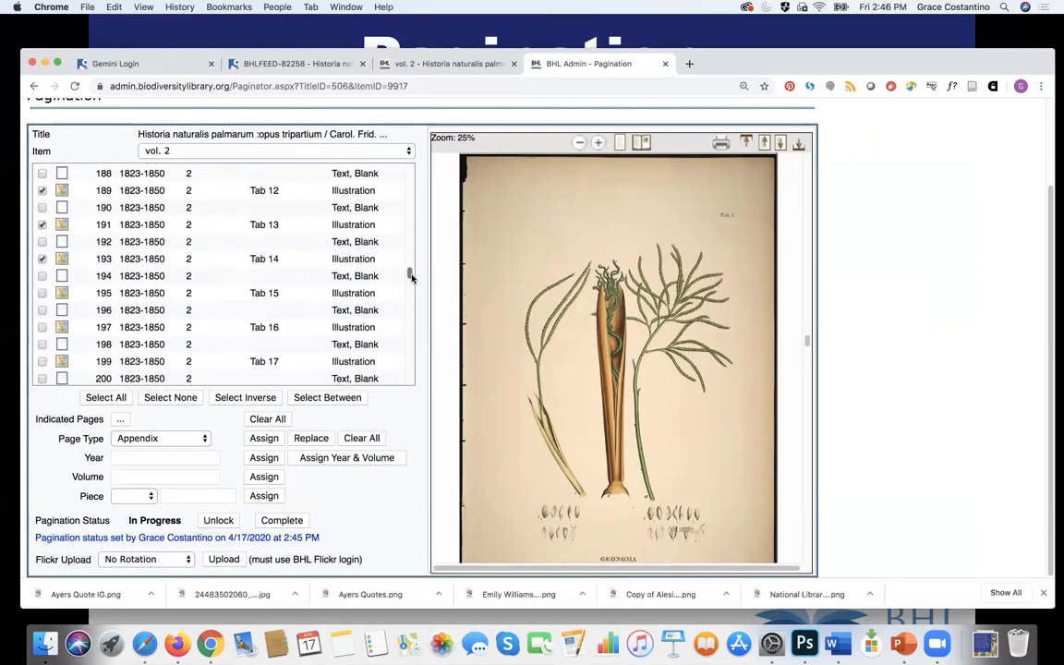
{"action": "left_click", "coordinate": [42, 294]}
{"action": "left_click", "coordinate": [42, 327]}
{"action": "left_click", "coordinate": [41, 362]}
{"action": "scroll", "coordinate": [409, 273], "scroll_direction": "down", "scroll_amount": 4}
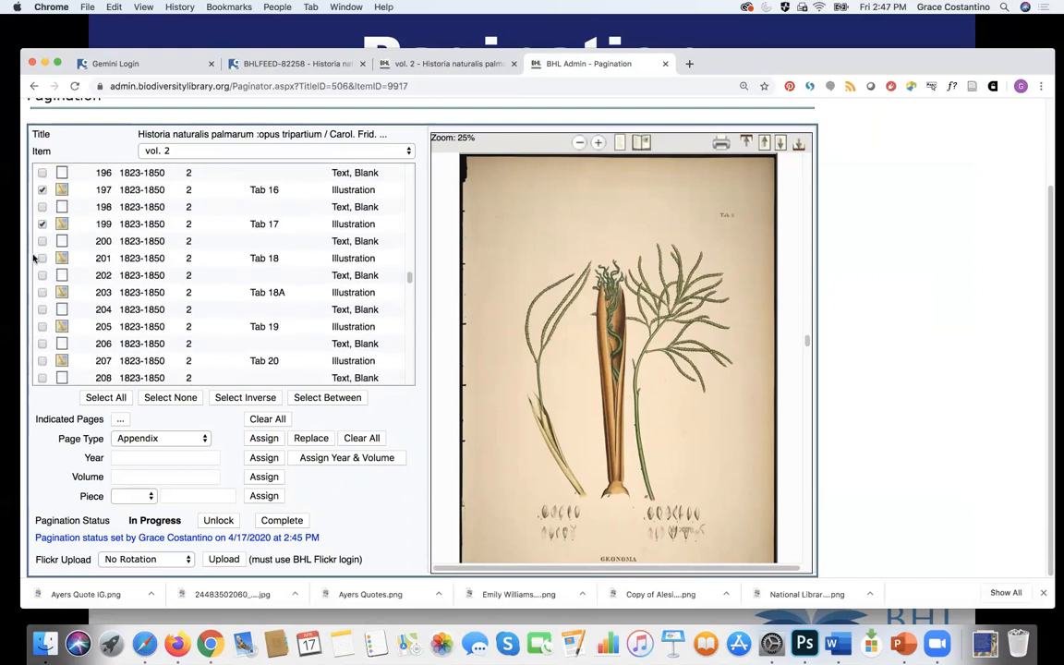
{"action": "left_click", "coordinate": [42, 259]}
{"action": "left_click", "coordinate": [41, 293]}
{"action": "left_click", "coordinate": [42, 327]}
{"action": "scroll", "coordinate": [409, 284], "scroll_direction": "down", "scroll_amount": 2}
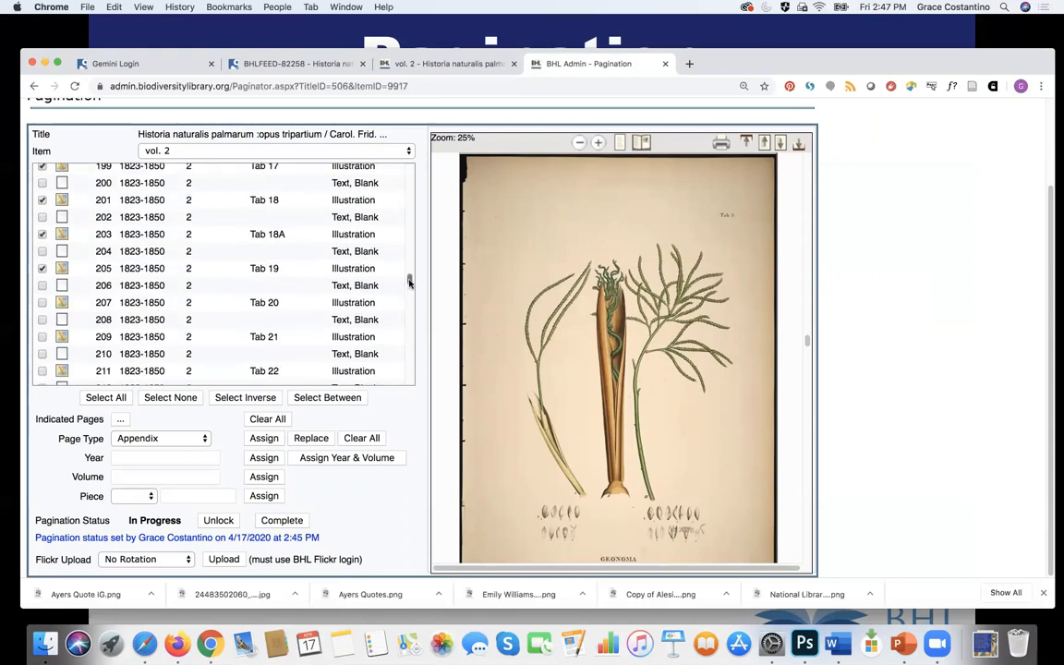
{"action": "left_click", "coordinate": [41, 303]}
{"action": "left_click", "coordinate": [42, 336]}
{"action": "left_click", "coordinate": [42, 371]}
Step: Mark plates Tab 23 through Tab 29 for upload
{"action": "left_click_drag", "start_coordinate": [408, 280], "coordinate": [410, 283]}
{"action": "scroll", "coordinate": [408, 279], "scroll_direction": "down", "scroll_amount": 4}
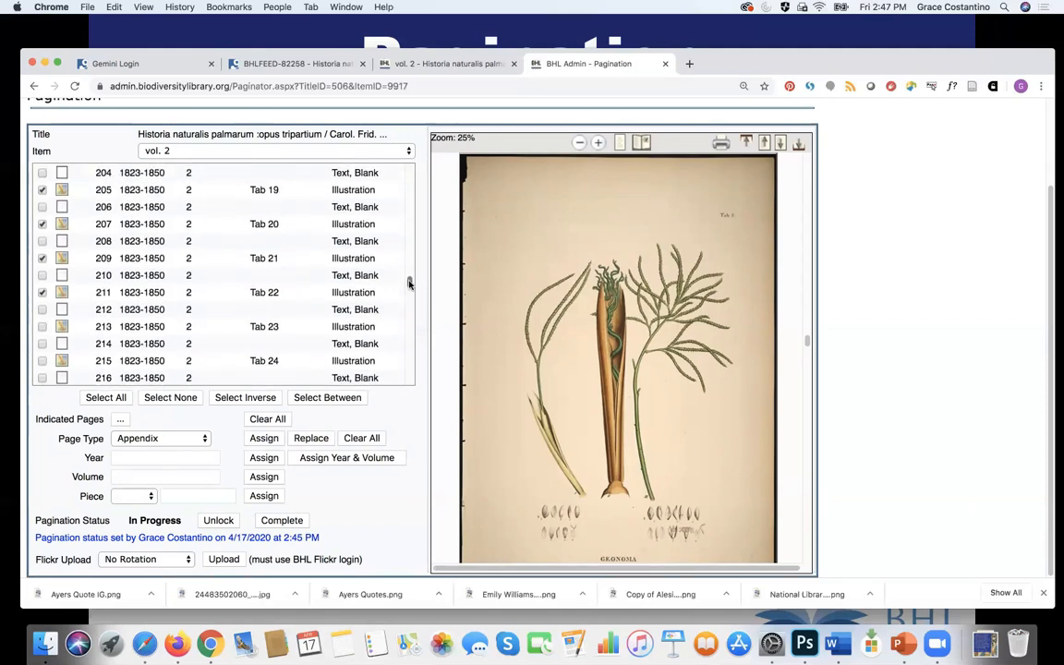
{"action": "left_click", "coordinate": [42, 268]}
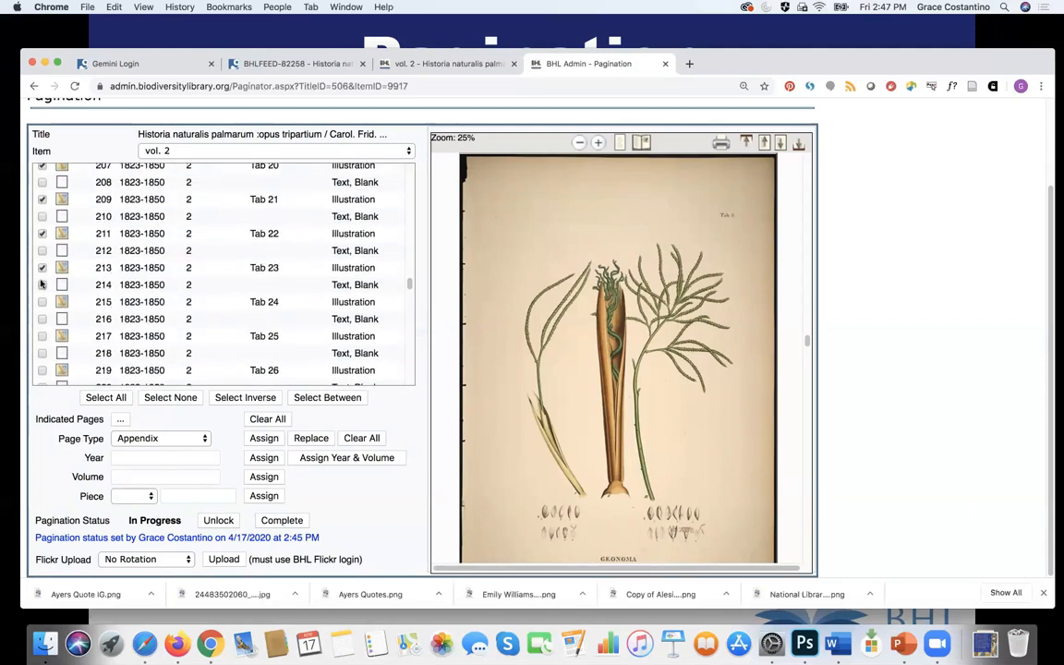
{"action": "left_click", "coordinate": [42, 302]}
{"action": "left_click", "coordinate": [41, 336]}
{"action": "left_click", "coordinate": [41, 371]}
{"action": "scroll", "coordinate": [411, 286], "scroll_direction": "down", "scroll_amount": 5}
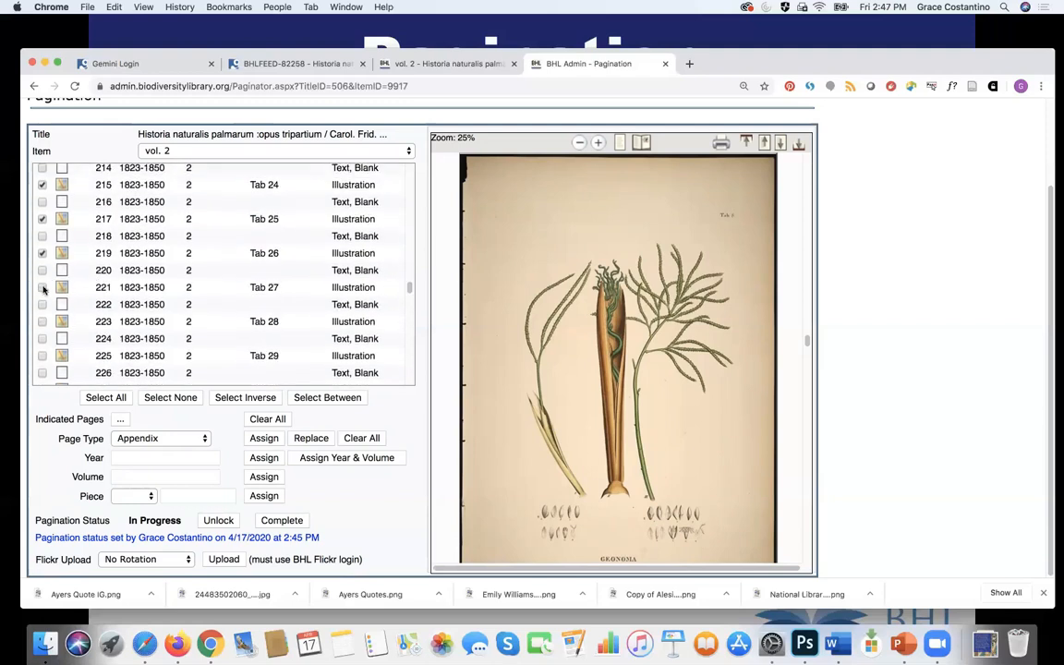
{"action": "left_click", "coordinate": [42, 287]}
{"action": "left_click", "coordinate": [42, 321]}
{"action": "left_click", "coordinate": [41, 358]}
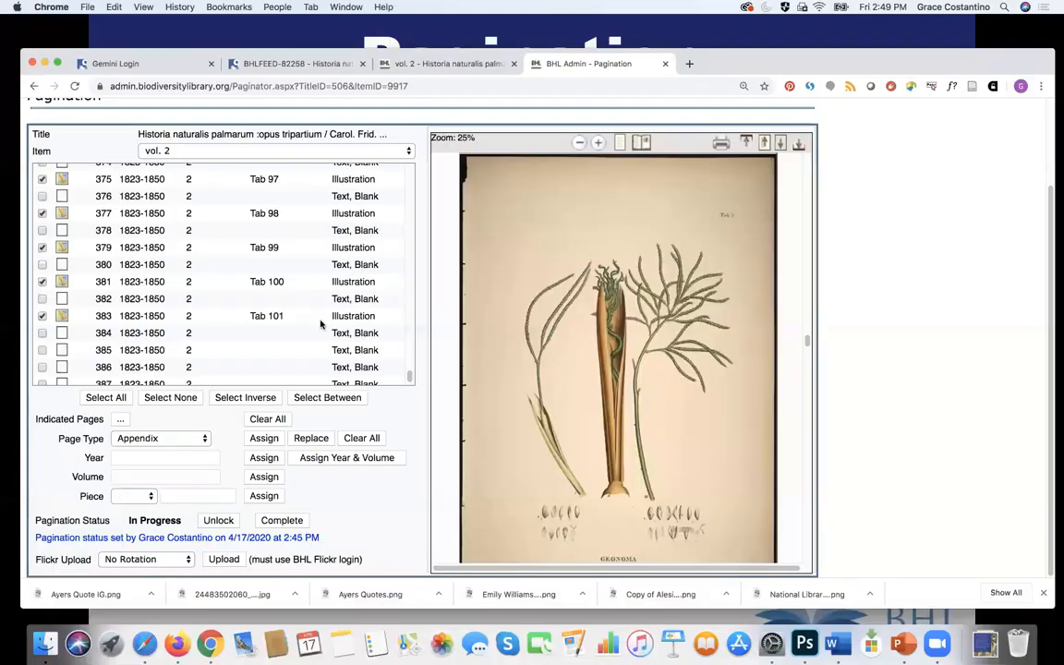
Step: Add Tab 99 to the marked plates and upload them to Flickr with No Rotation
{"action": "left_click", "coordinate": [42, 248]}
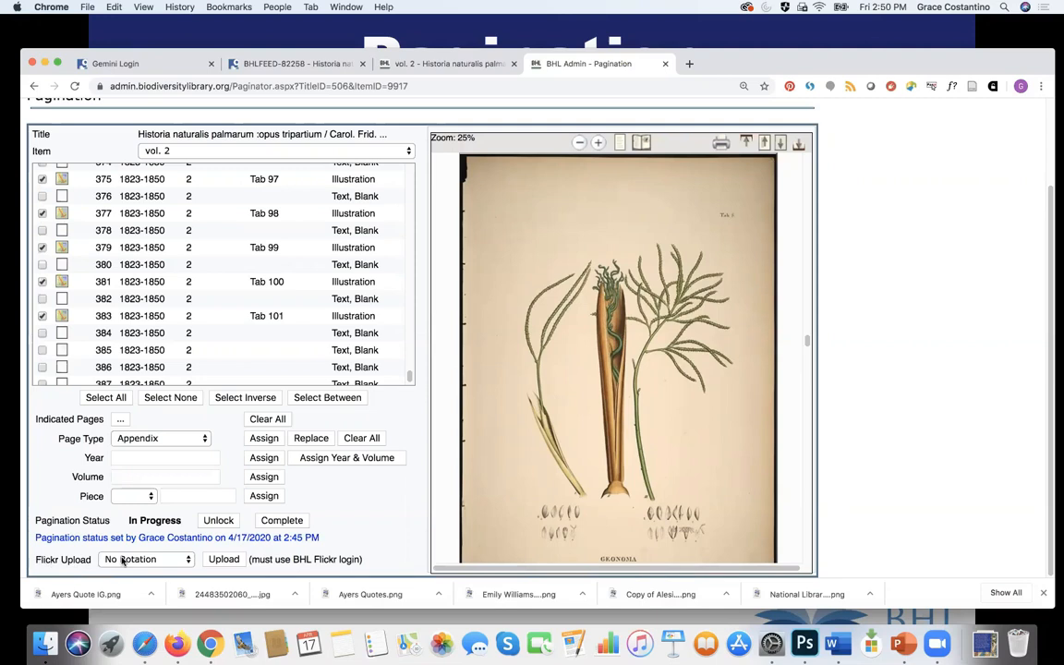
{"action": "left_click", "coordinate": [122, 561]}
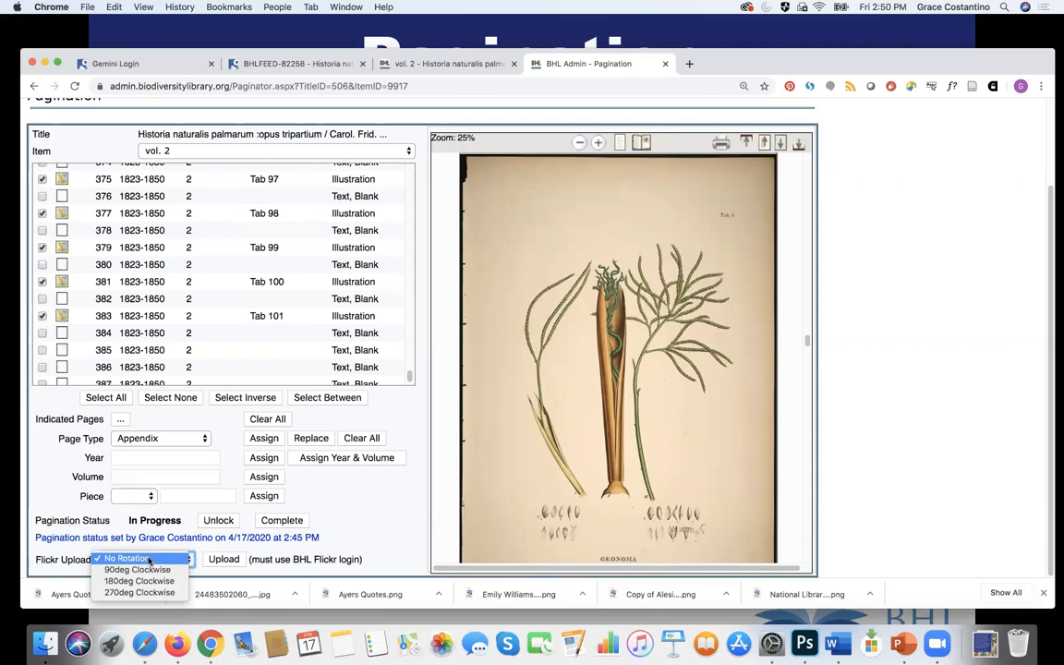
{"action": "left_click", "coordinate": [149, 559]}
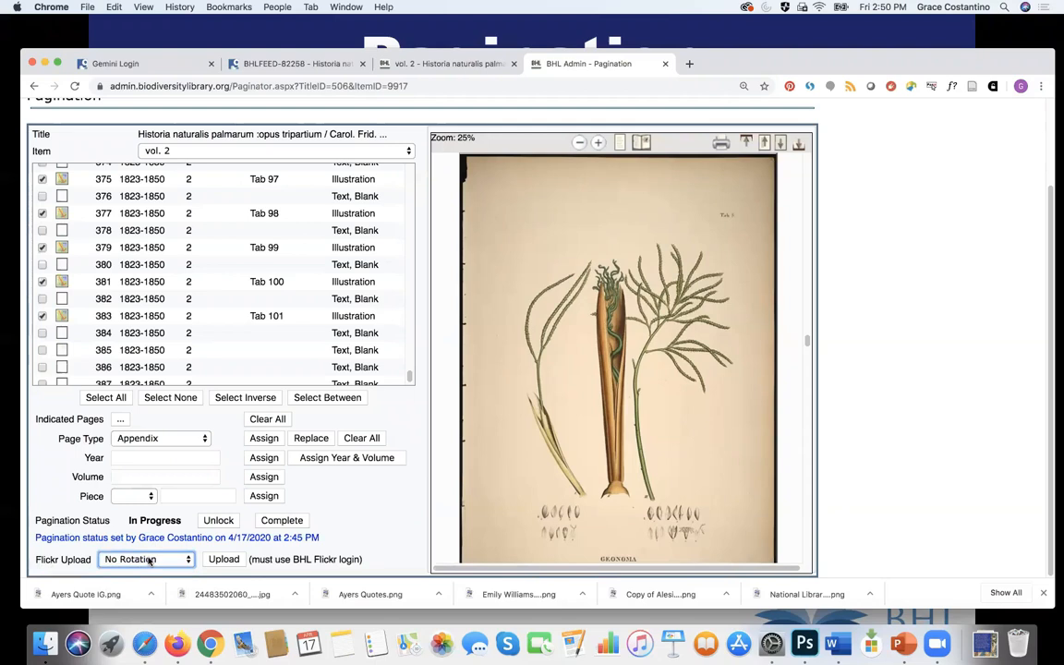
{"action": "left_click", "coordinate": [223, 560]}
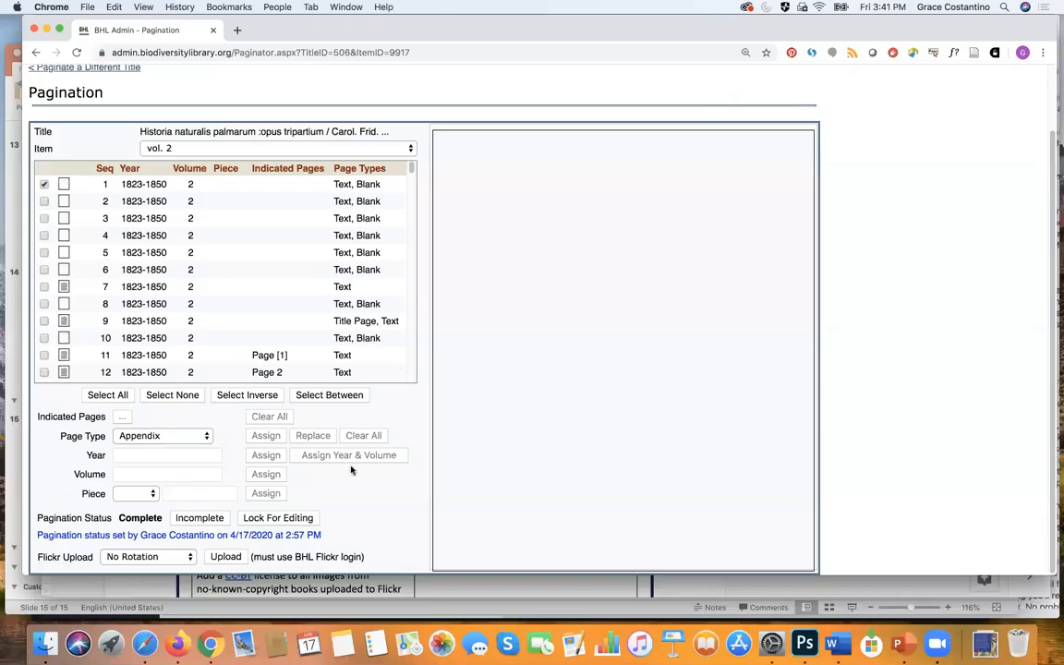
Step: Sign in to the library's Flickr account and authorize the BHL uploader to post the 103 plates
{"action": "left_click", "coordinate": [226, 557]}
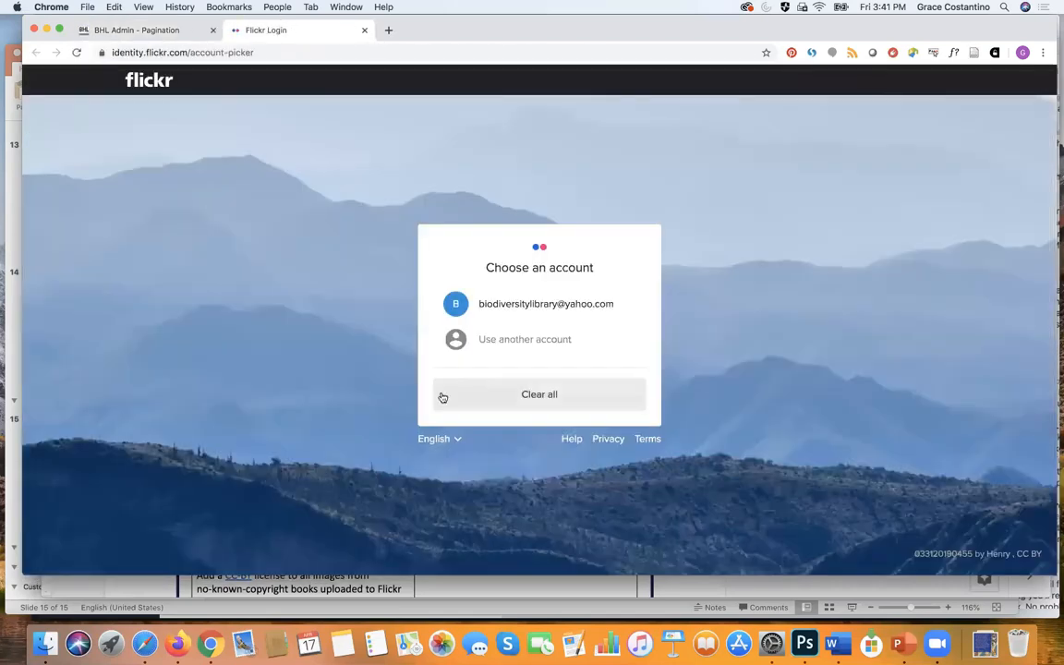
{"action": "left_click", "coordinate": [596, 307]}
{"action": "left_click", "coordinate": [605, 380]}
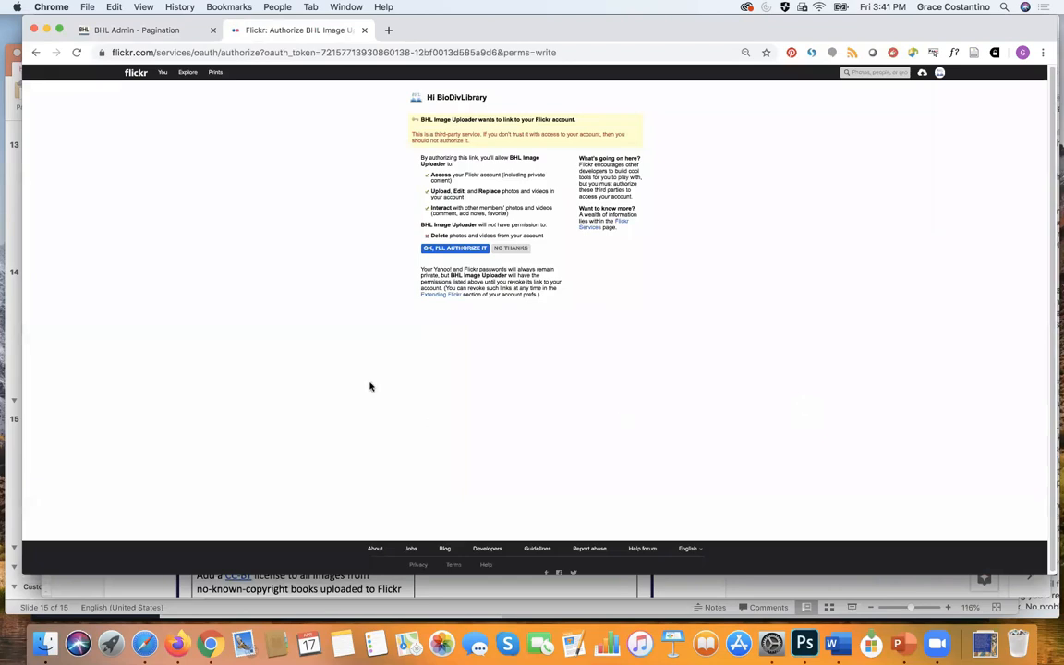
{"action": "left_click", "coordinate": [452, 249]}
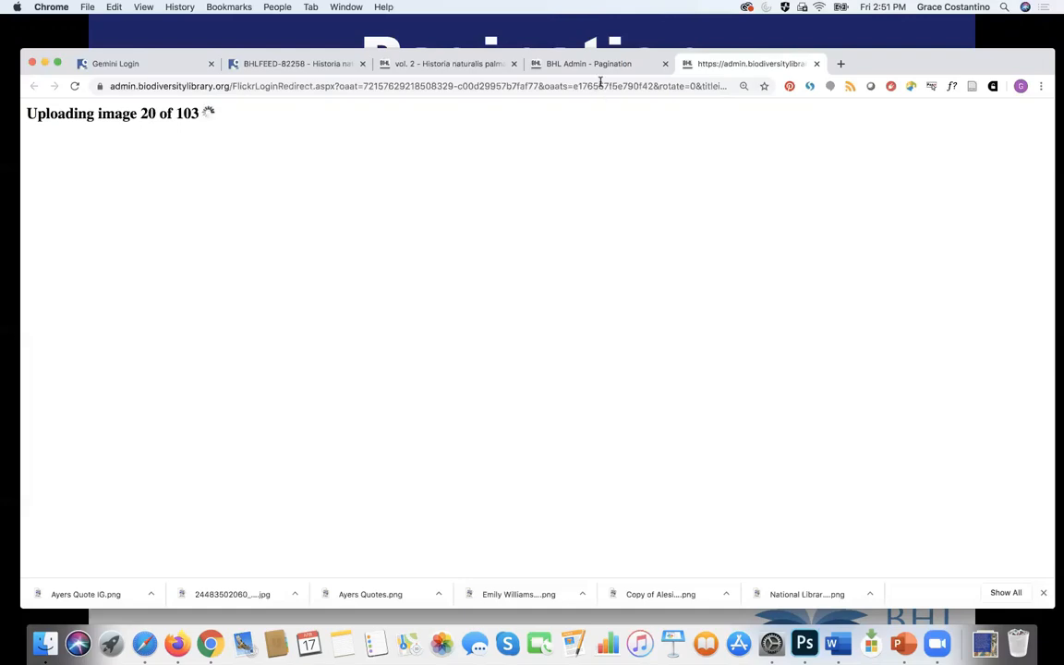
{"action": "left_click", "coordinate": [591, 69]}
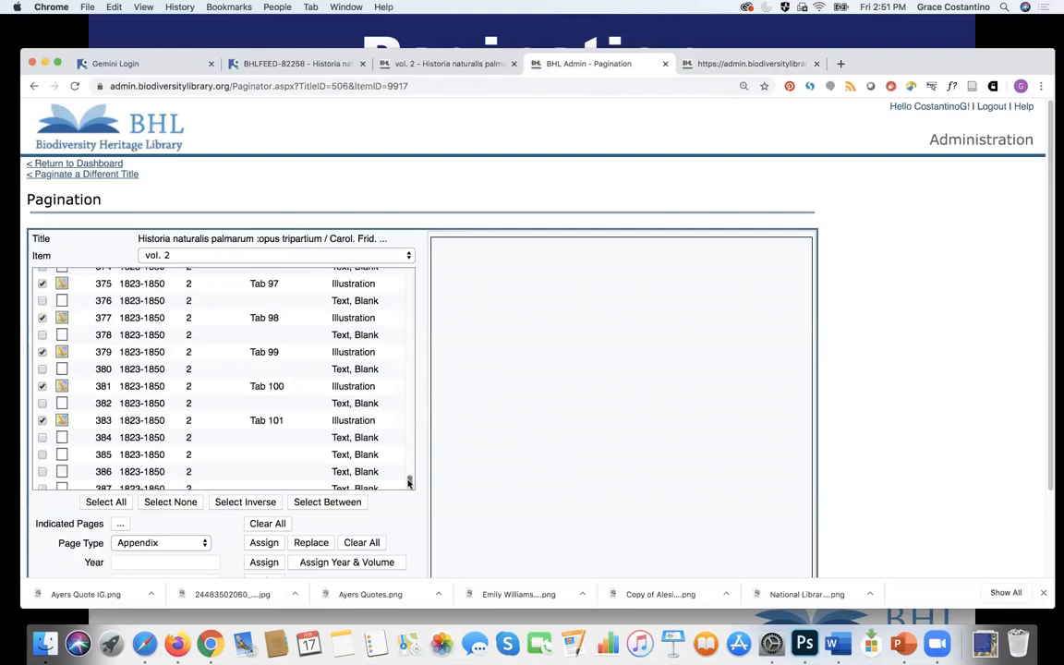
{"action": "left_click_drag", "start_coordinate": [409, 481], "coordinate": [407, 367]}
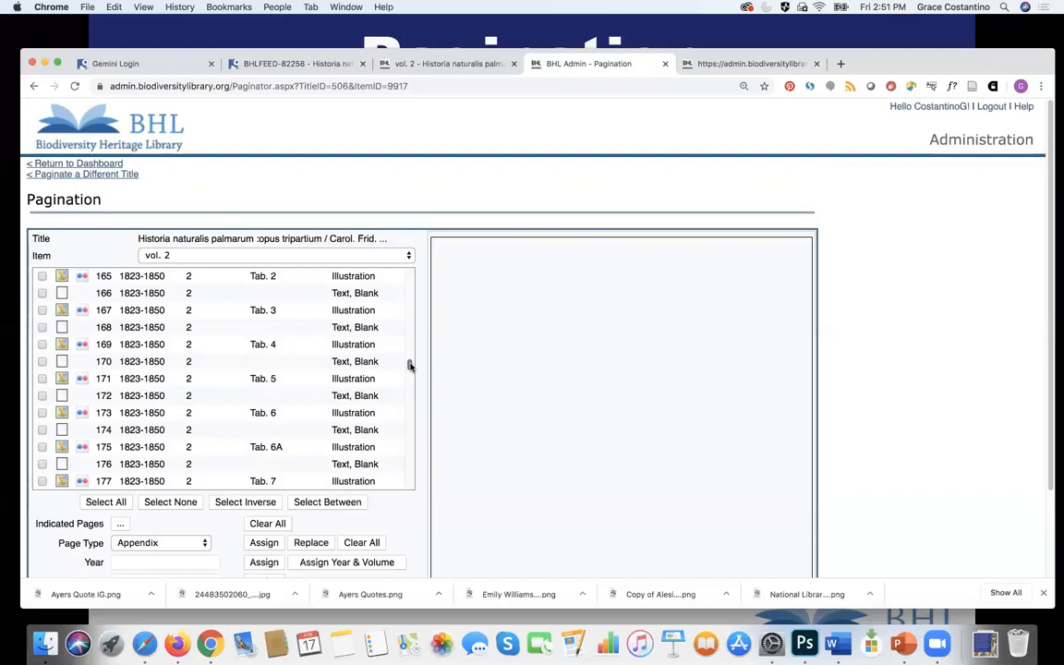
{"action": "scroll", "coordinate": [410, 366], "scroll_direction": "down", "scroll_amount": 5}
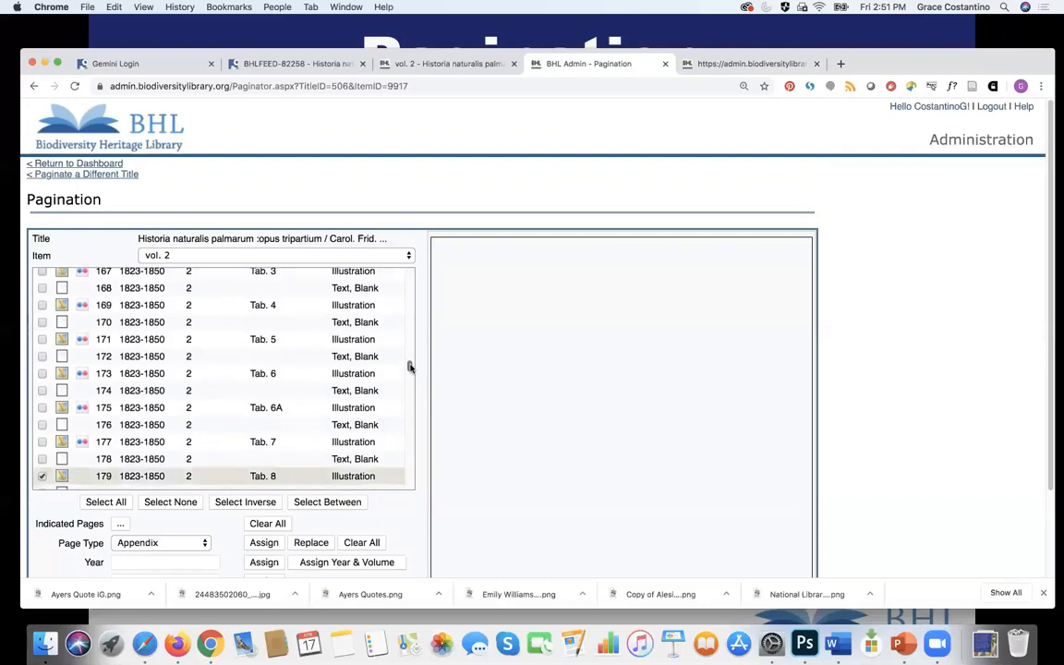
{"action": "scroll", "coordinate": [410, 370], "scroll_direction": "down", "scroll_amount": 1}
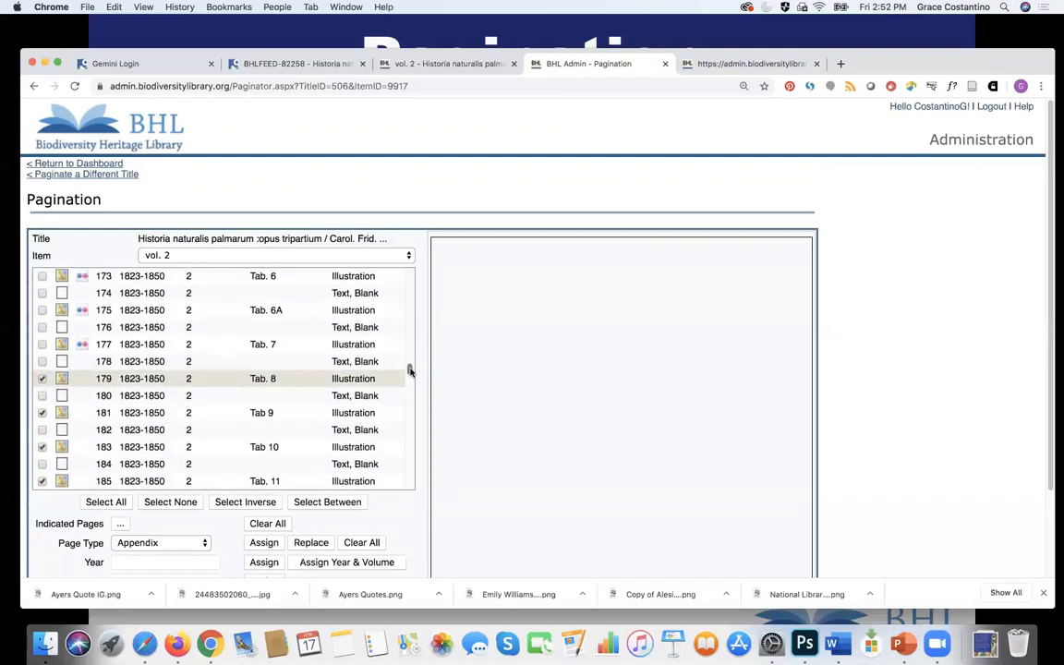
{"action": "scroll", "coordinate": [410, 371], "scroll_direction": "down", "scroll_amount": 2}
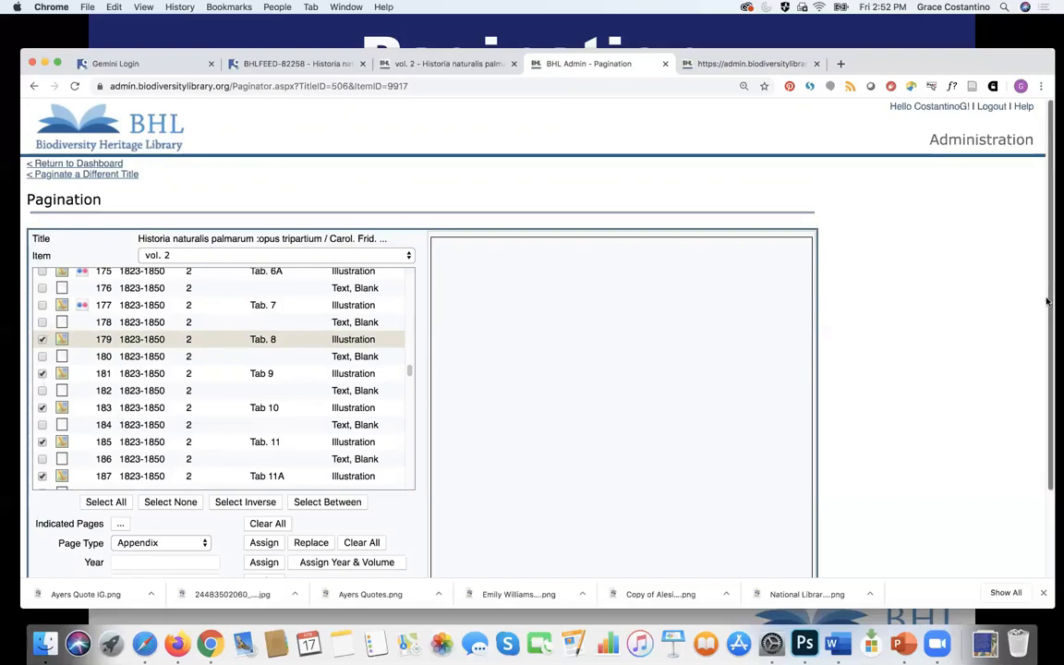
{"action": "scroll", "coordinate": [533, 480], "scroll_direction": "down", "scroll_amount": 2}
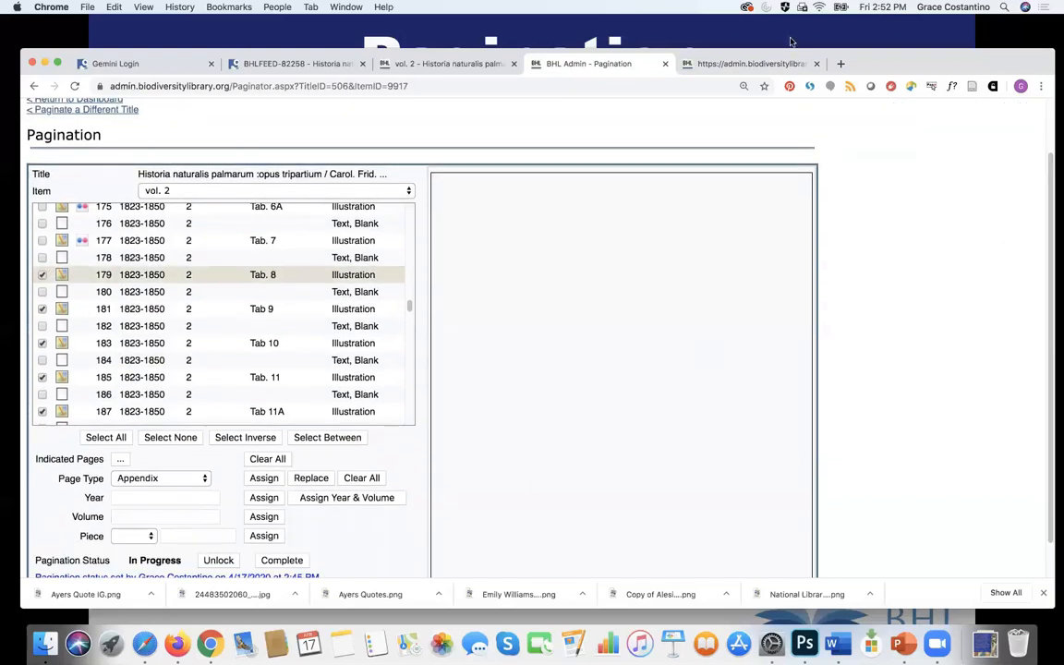
Step: Watch the Flickr upload tab until all 103 images have uploaded
{"action": "left_click", "coordinate": [764, 63]}
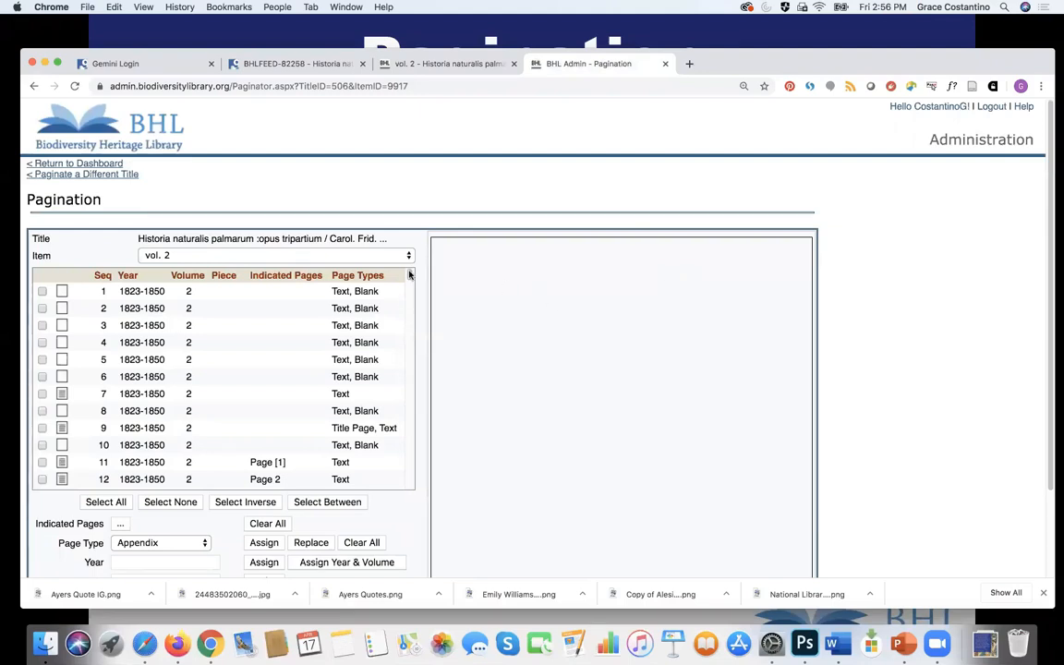
{"action": "left_click_drag", "start_coordinate": [409, 284], "coordinate": [415, 487]}
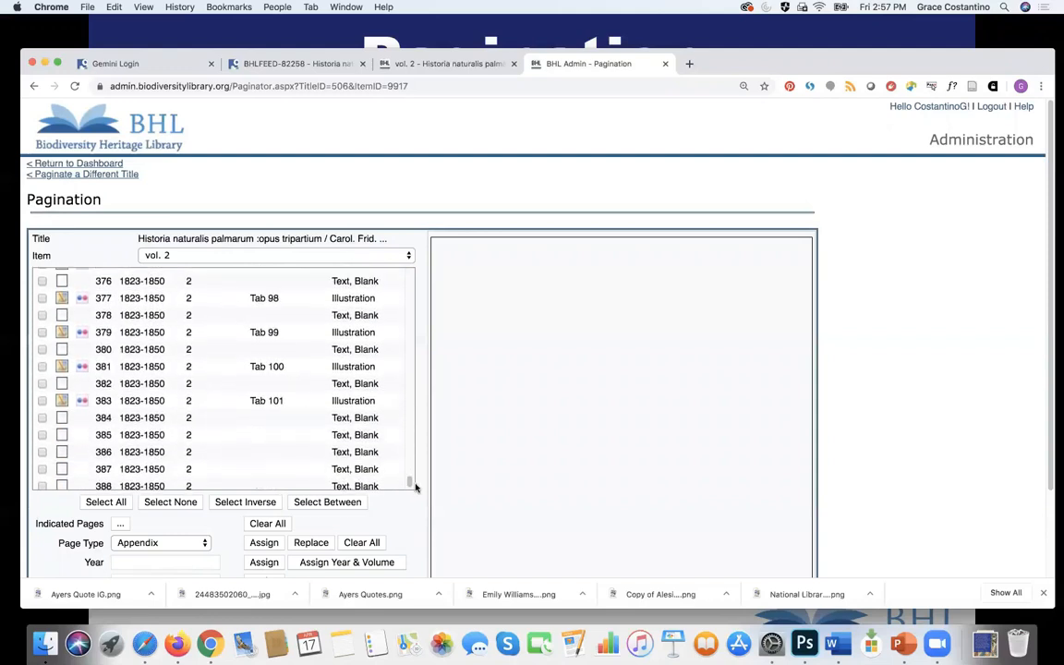
{"action": "left_click_drag", "start_coordinate": [1050, 198], "coordinate": [1038, 309]}
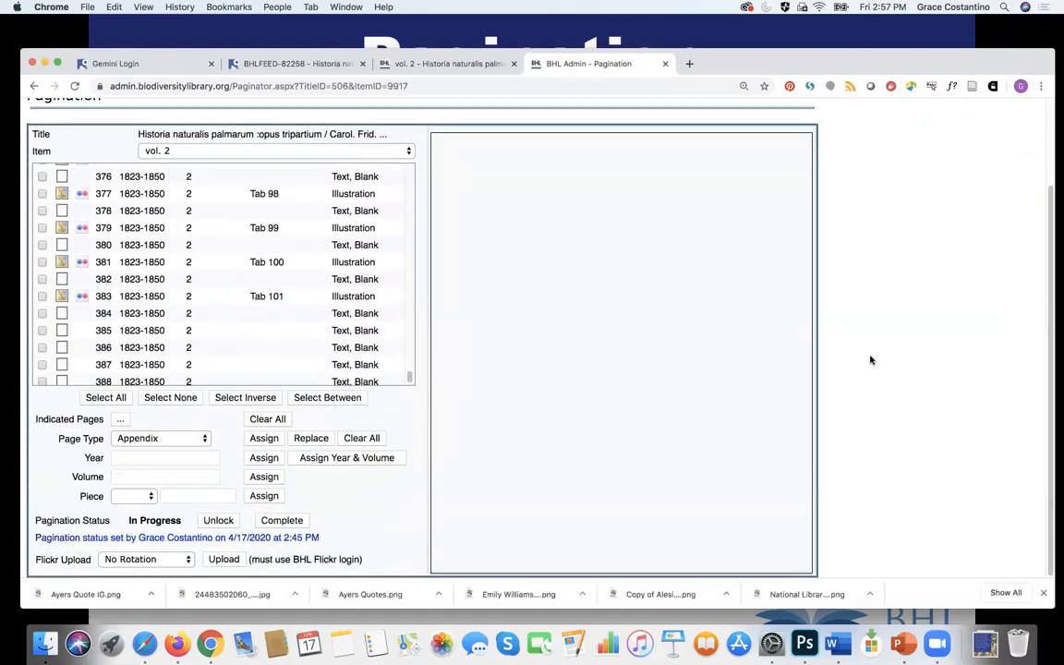
Step: Set the vol. 2 Pagination Status to Complete, then go back to the PowerPoint slideshow
{"action": "left_click", "coordinate": [284, 521]}
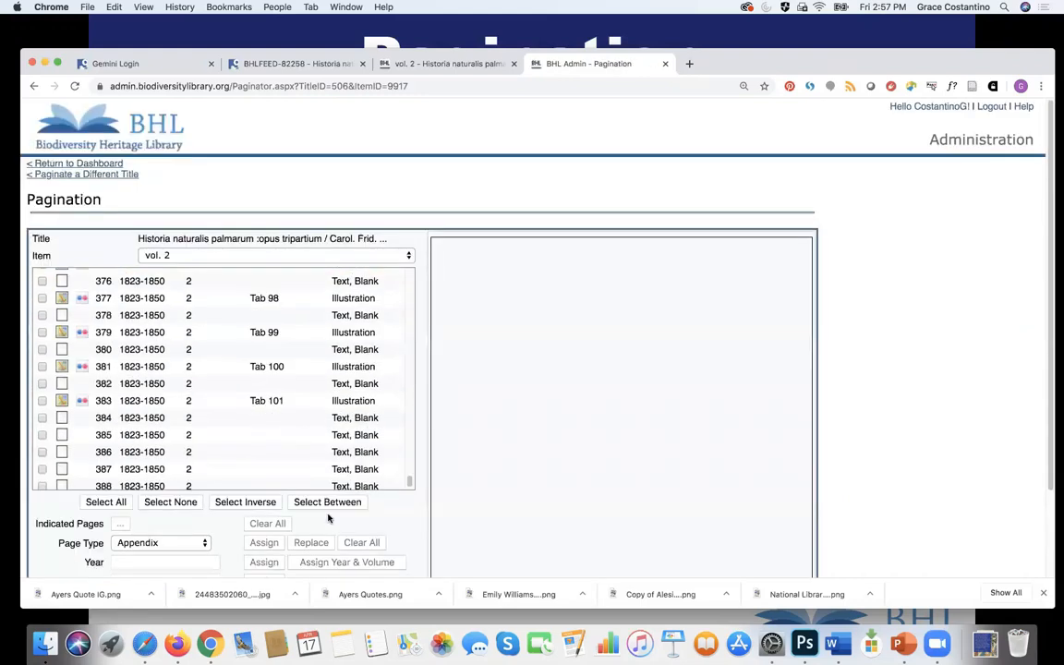
{"action": "scroll", "coordinate": [923, 351], "scroll_direction": "down", "scroll_amount": 3}
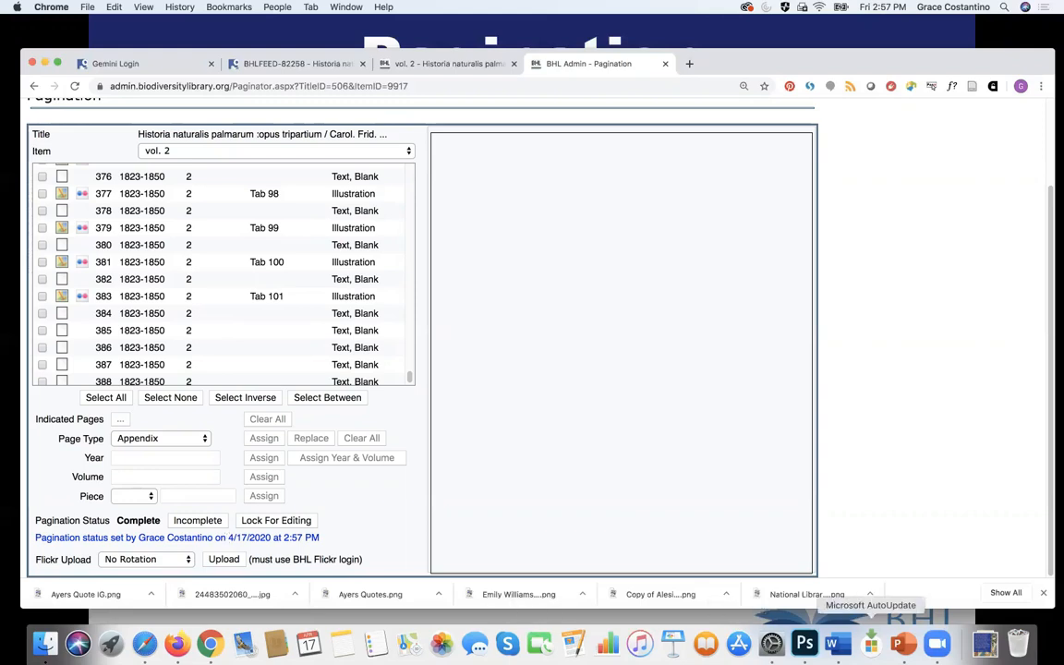
{"action": "left_click", "coordinate": [903, 643]}
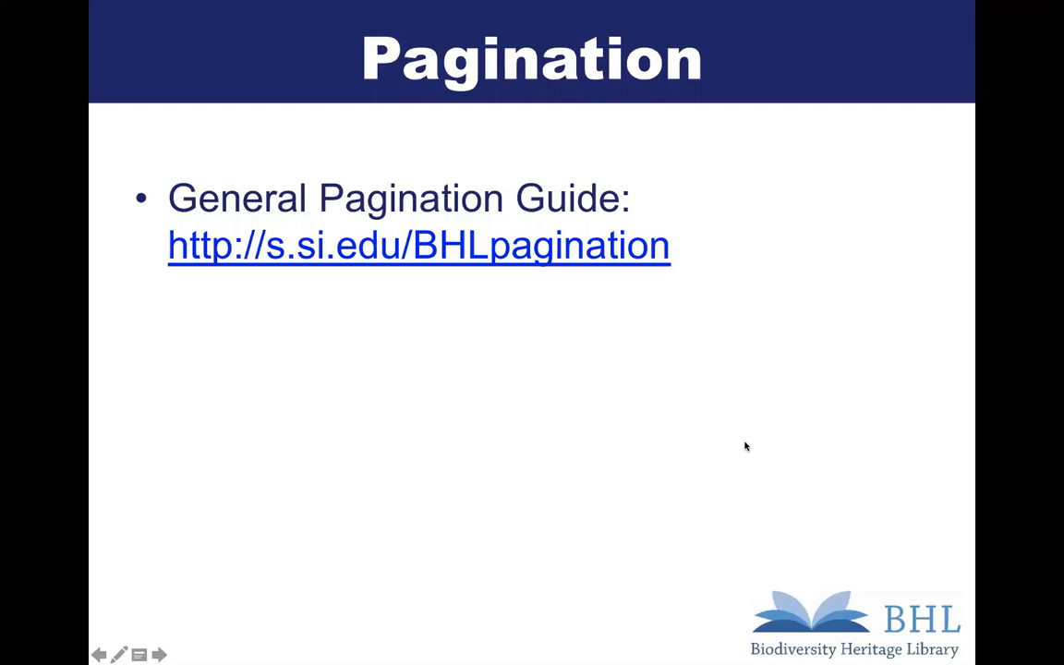
Step: Advance to the Flickr Organizer slide and follow its flickr.com/photos/organize link
{"action": "left_click", "coordinate": [746, 446]}
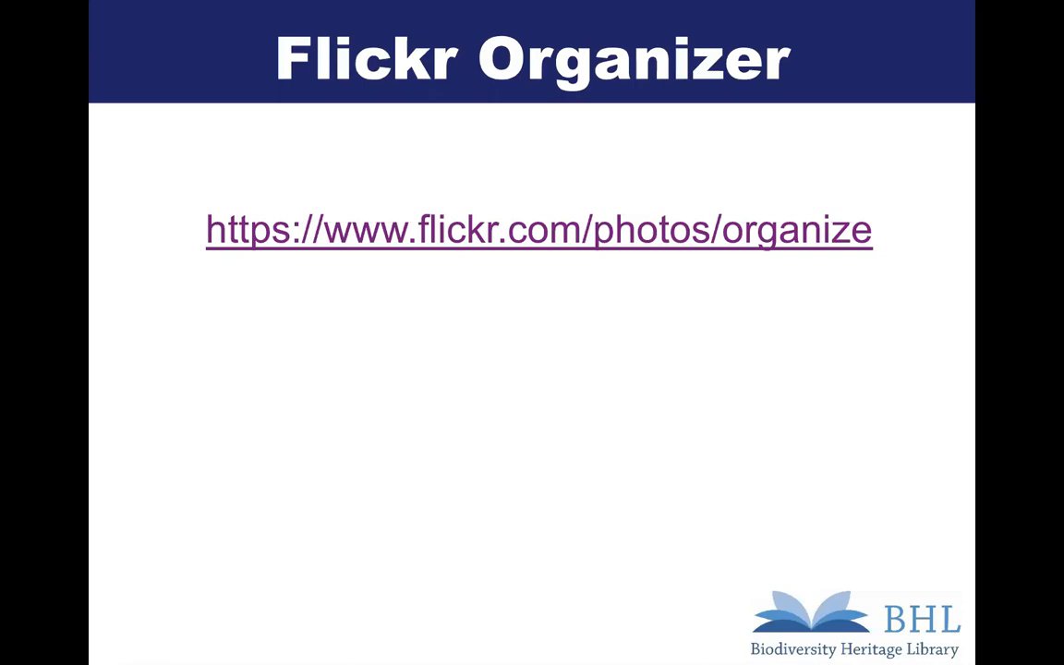
{"action": "left_click", "coordinate": [638, 240]}
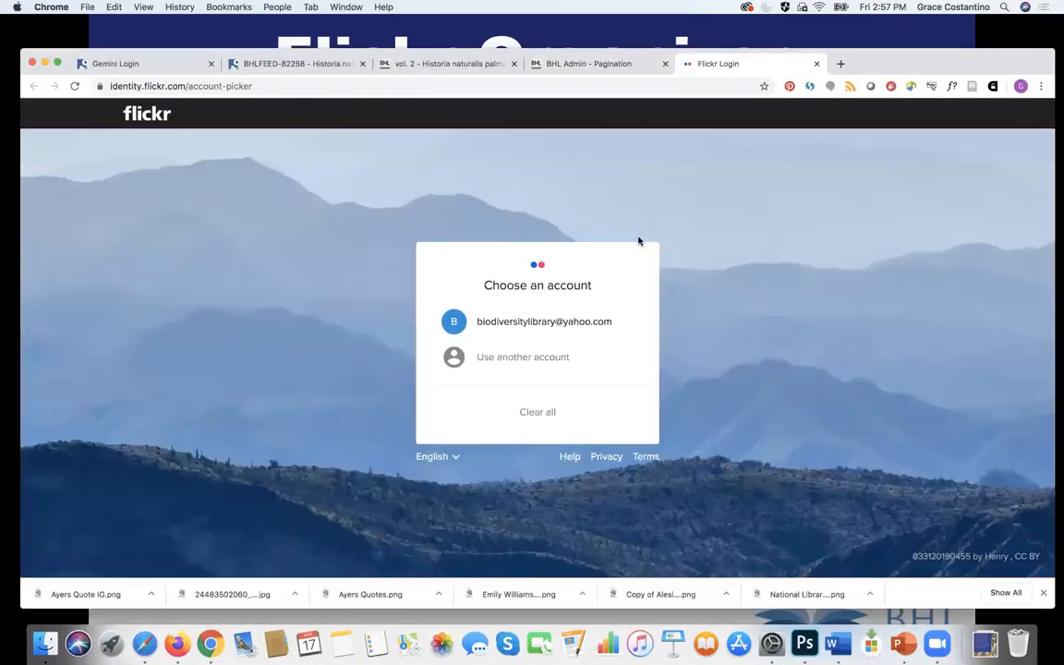
Step: Log in to Flickr with the library's account and its prefilled password
{"action": "left_click", "coordinate": [572, 320]}
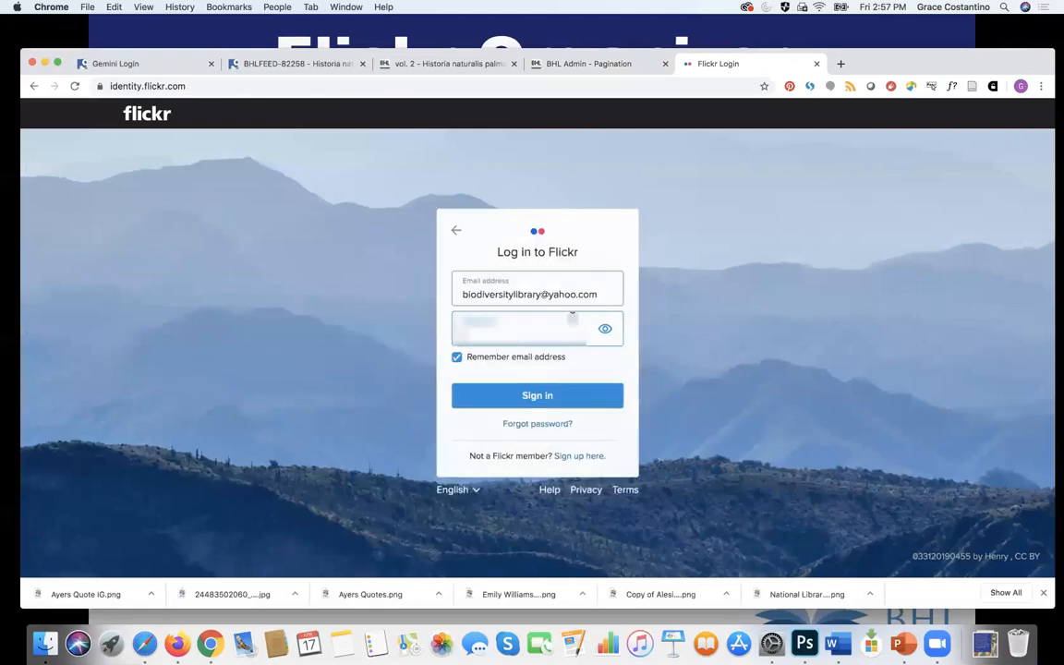
{"action": "left_click", "coordinate": [550, 396]}
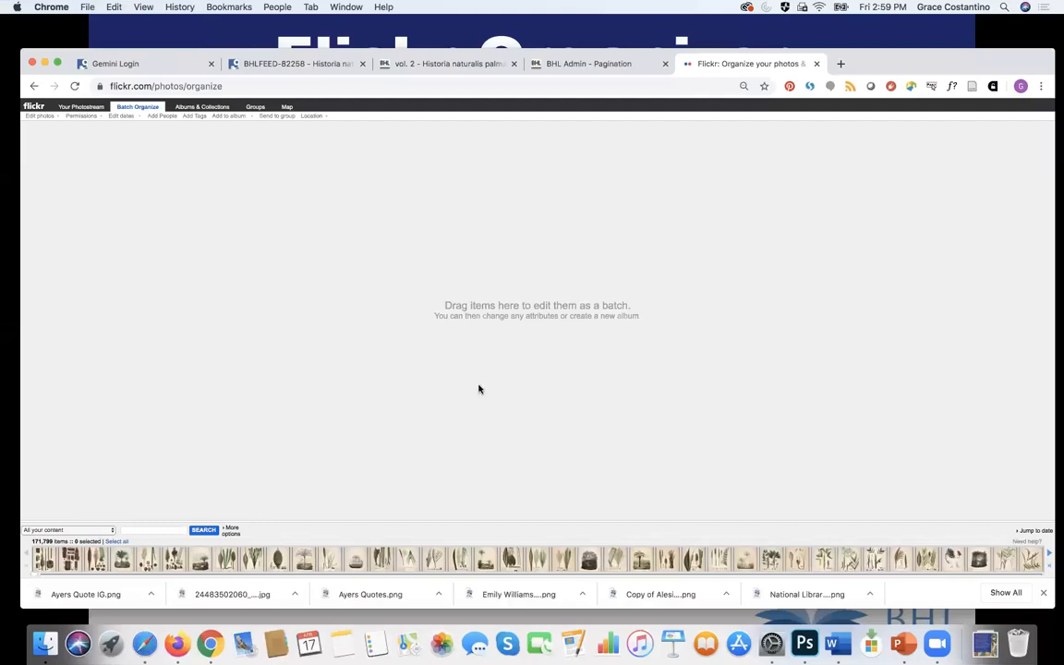
Step: Filter the Organize photo strip to items uploaded on April 17, 2020
{"action": "left_click", "coordinate": [87, 530]}
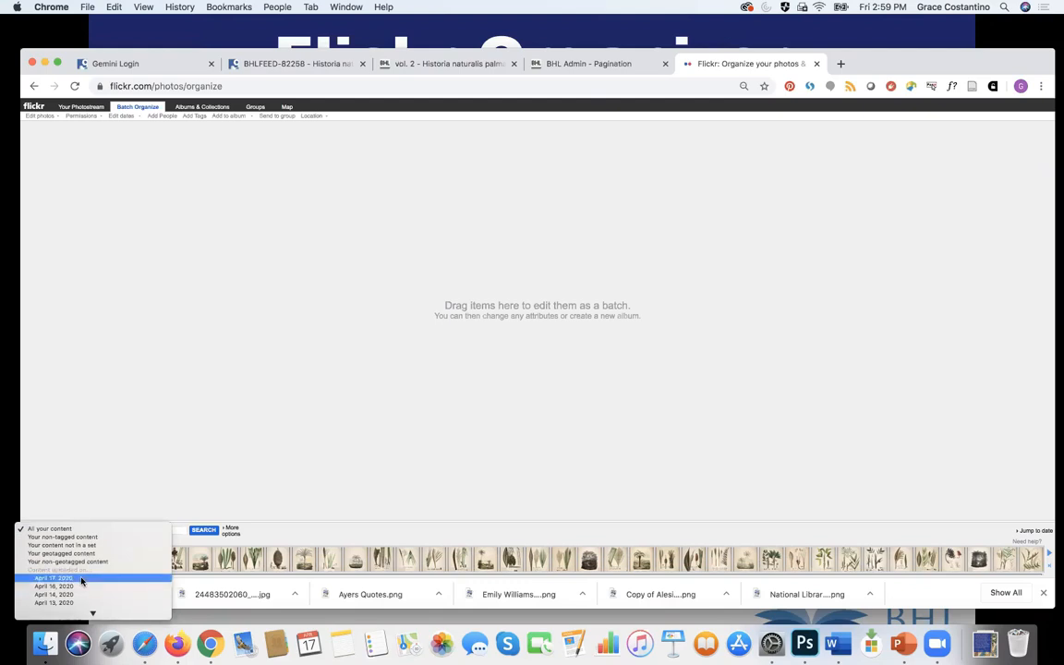
{"action": "left_click", "coordinate": [81, 578]}
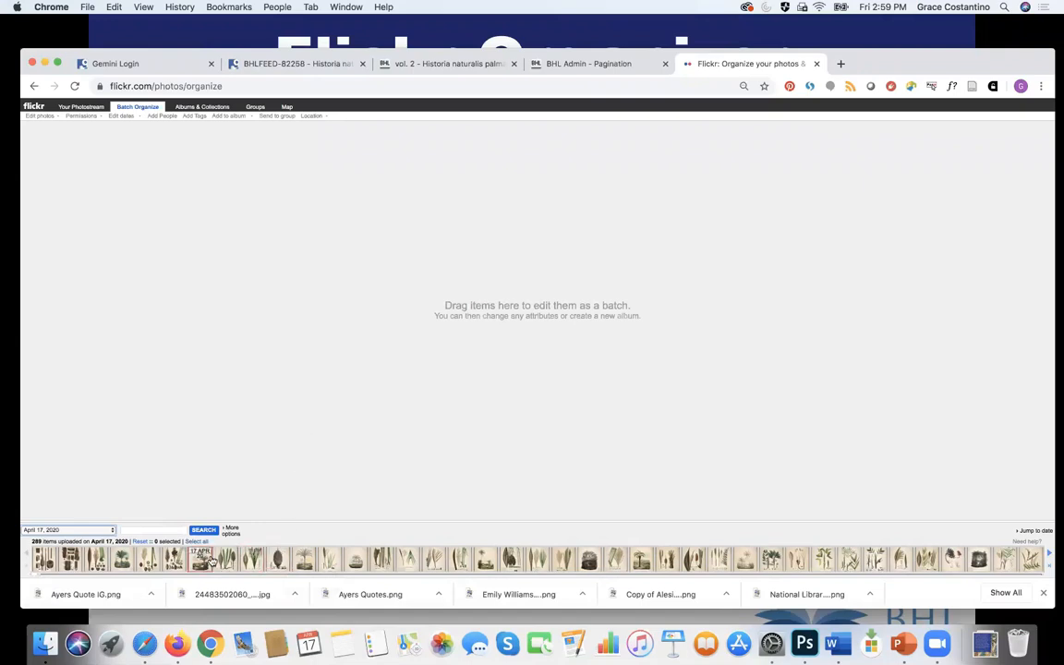
Step: Add all of the April 17, 2020 palm plate uploads in the filmstrip to the batch area
{"action": "left_click", "coordinate": [46, 561]}
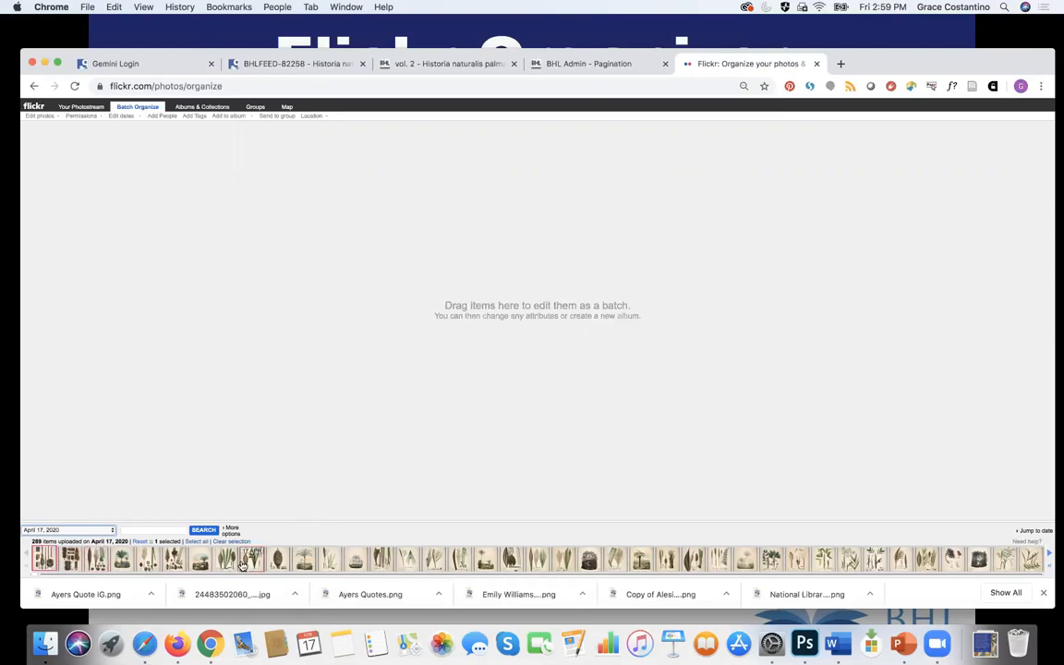
{"action": "left_click", "coordinate": [459, 562], "text": "shift"}
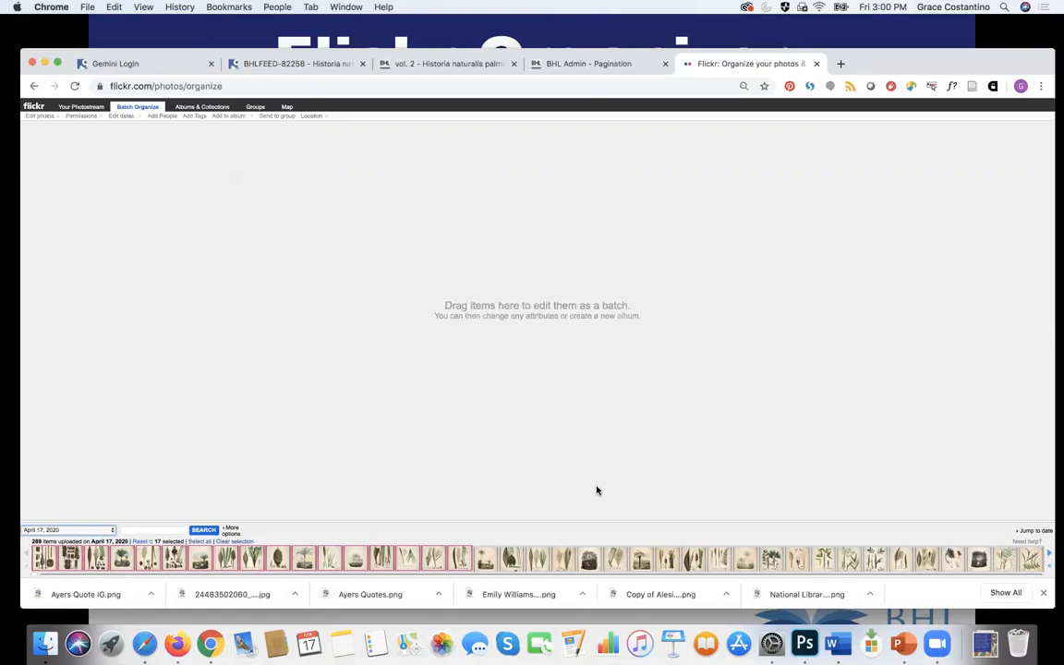
{"action": "double_click", "coordinate": [511, 559]}
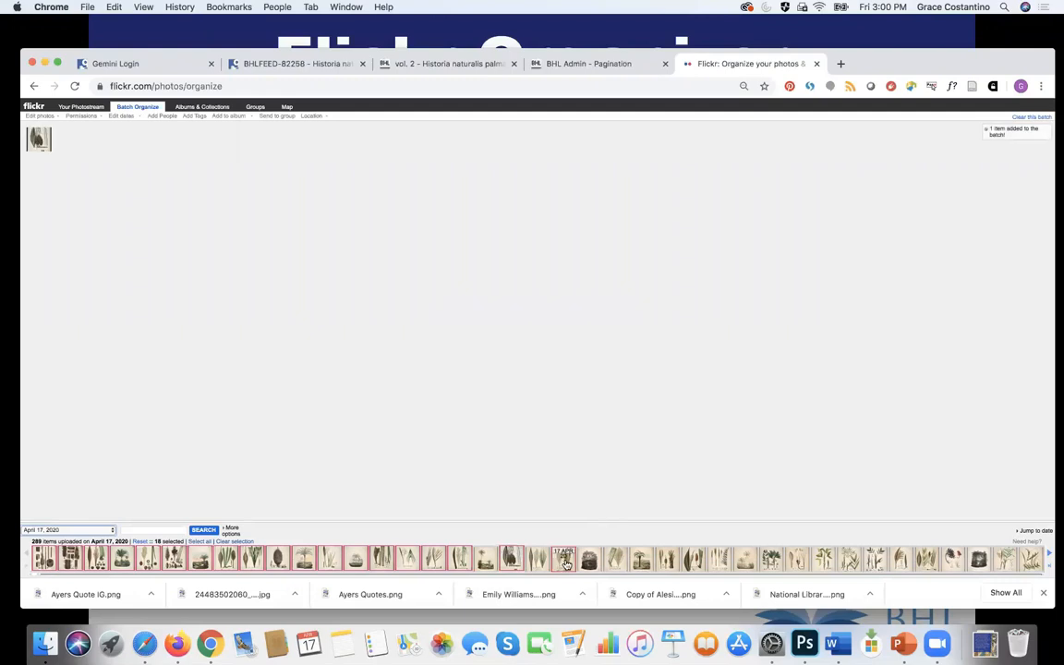
{"action": "double_click", "coordinate": [565, 559]}
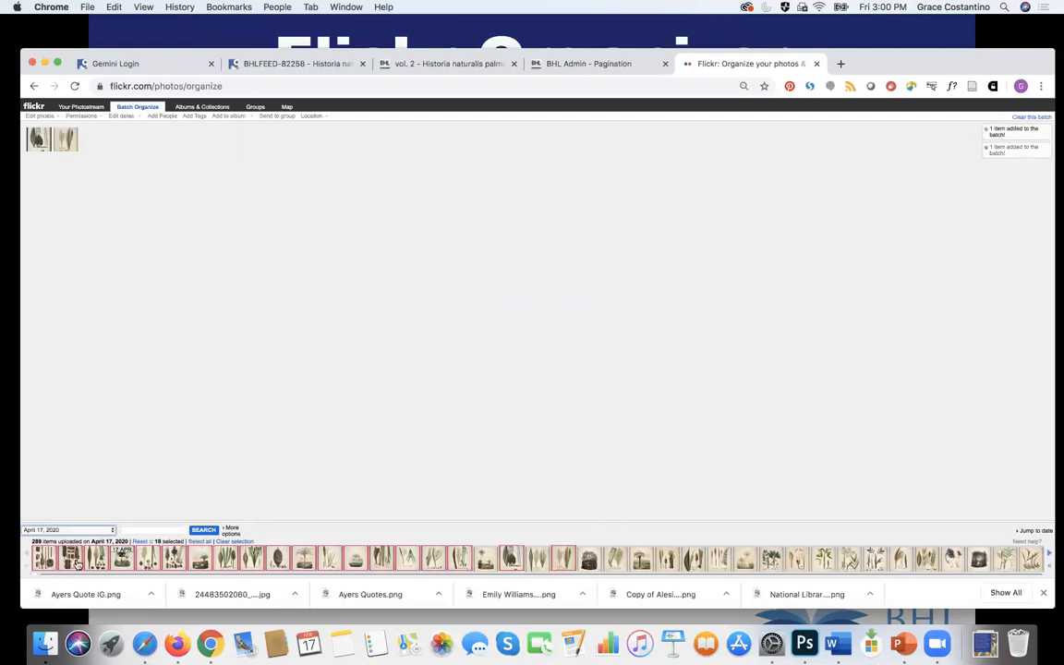
{"action": "left_click", "coordinate": [46, 560]}
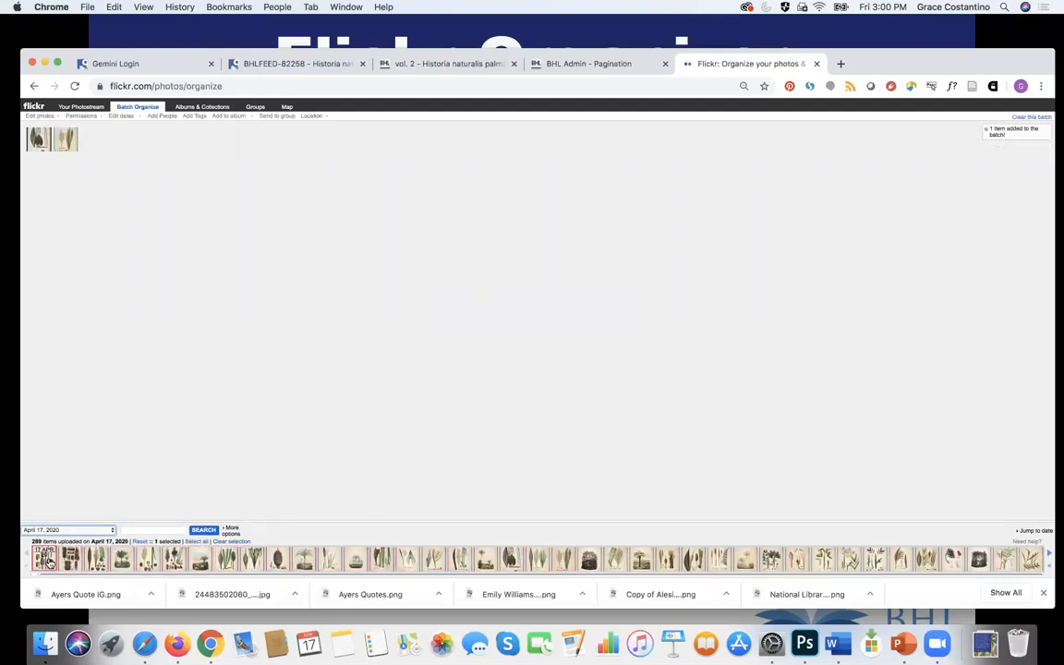
{"action": "left_click", "coordinate": [1049, 555]}
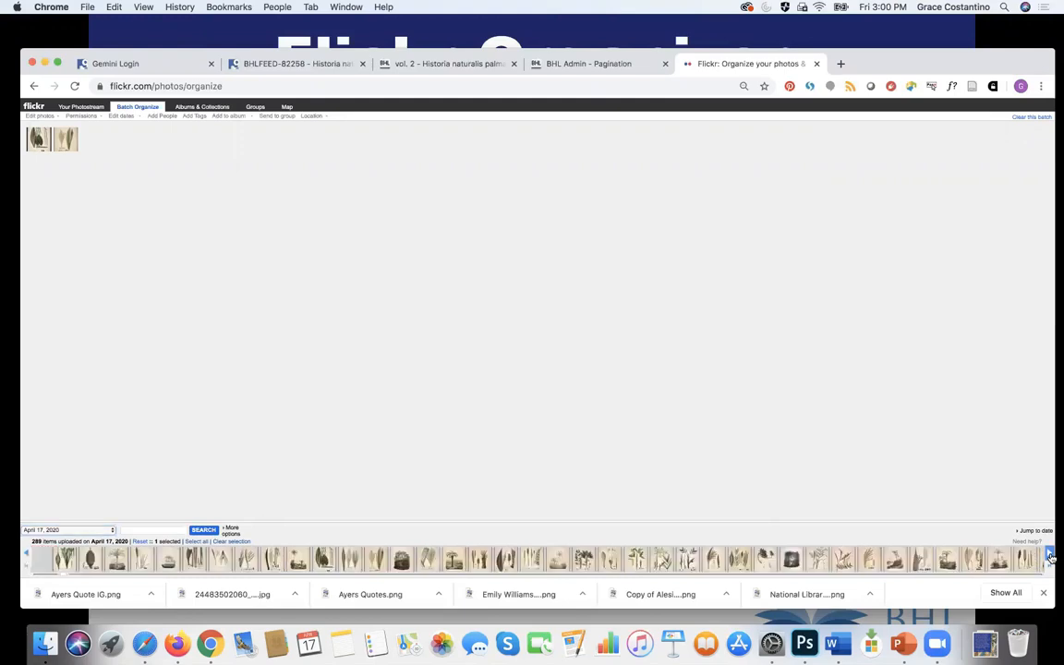
{"action": "left_click", "coordinate": [1049, 555]}
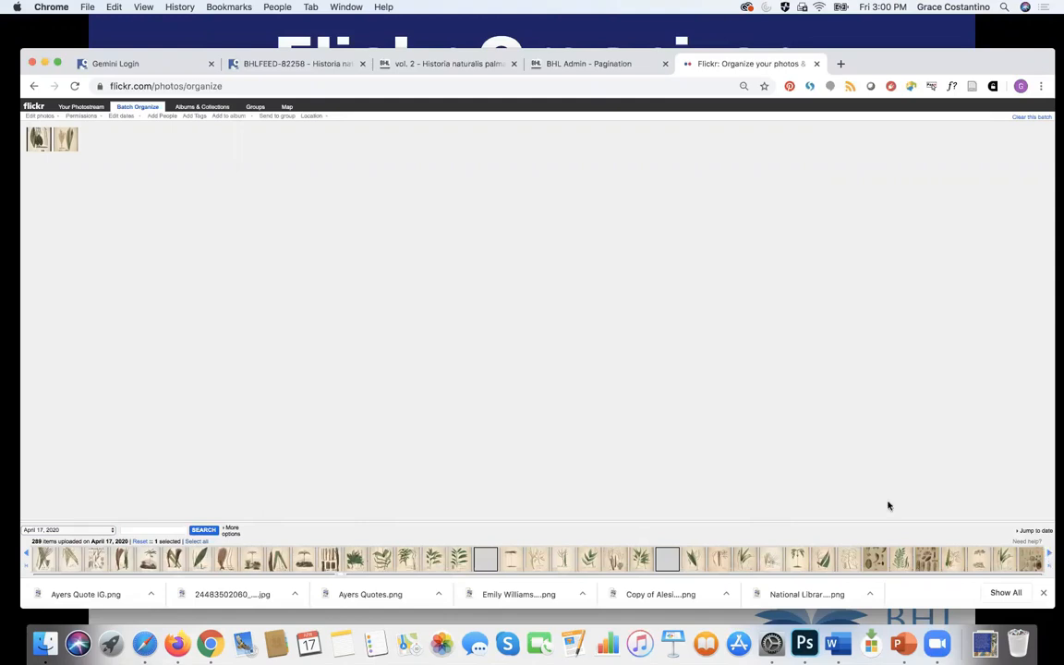
{"action": "left_click", "coordinate": [843, 561]}
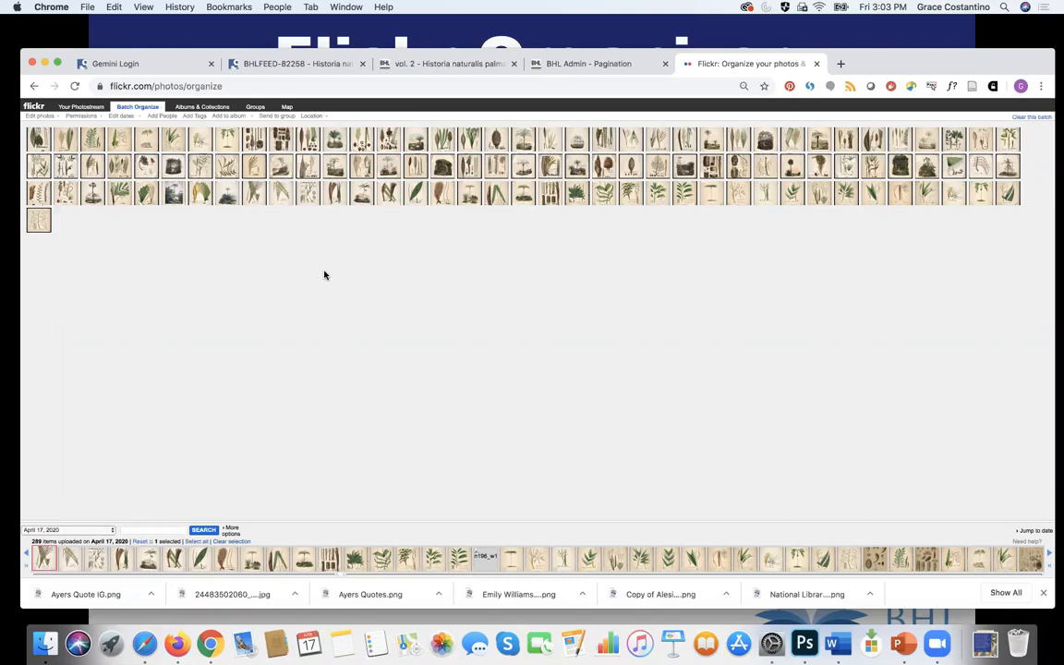
Step: Open the Tags to Add dialog for the 112 batched palm plate photos
{"action": "left_click", "coordinate": [193, 116]}
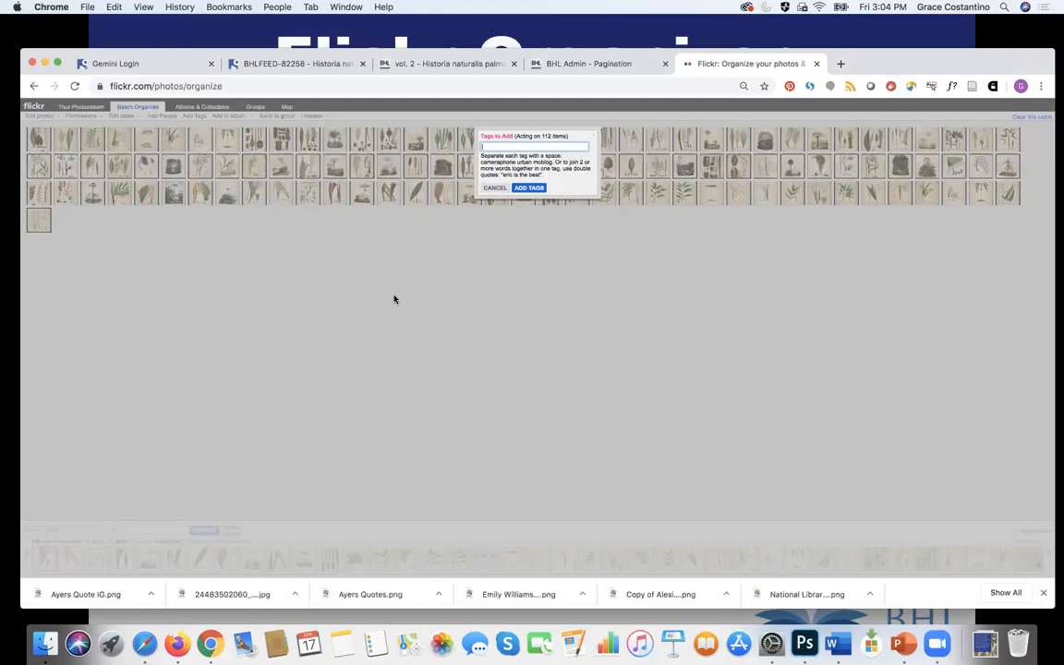
Step: Tag all 112 batched photos with plant and "Brazilian palms"
{"action": "left_click", "coordinate": [516, 147]}
{"action": "type", "text": "\"Brazilian palms"}
{"action": "left_click", "coordinate": [530, 189]}
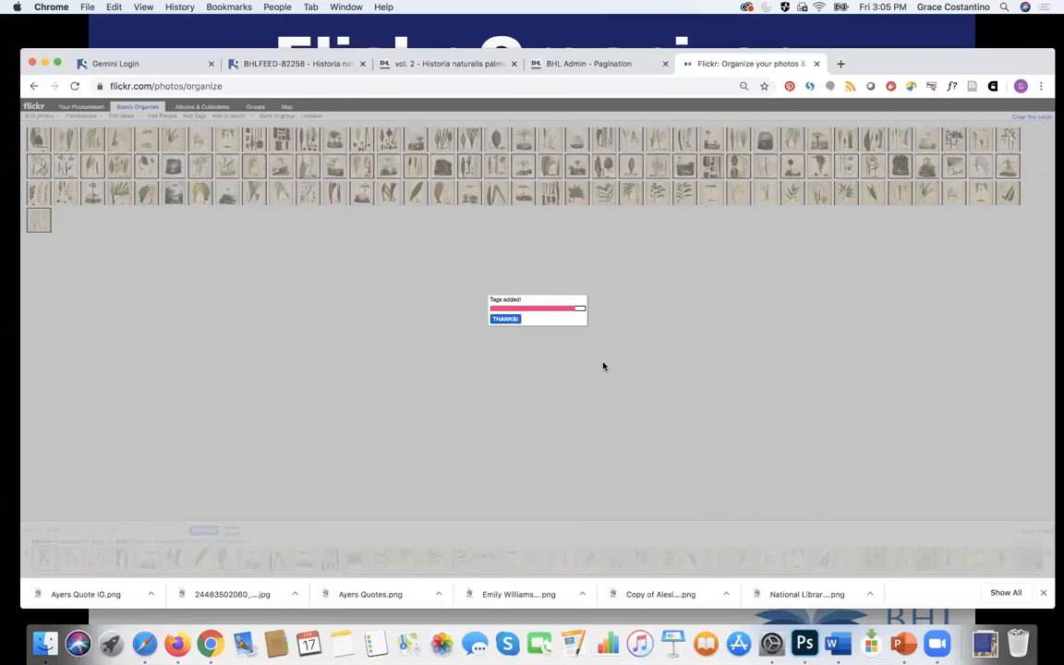
Step: Dismiss the Tags added confirmation and open the batch's titles, tags and descriptions editor
{"action": "left_click", "coordinate": [507, 319]}
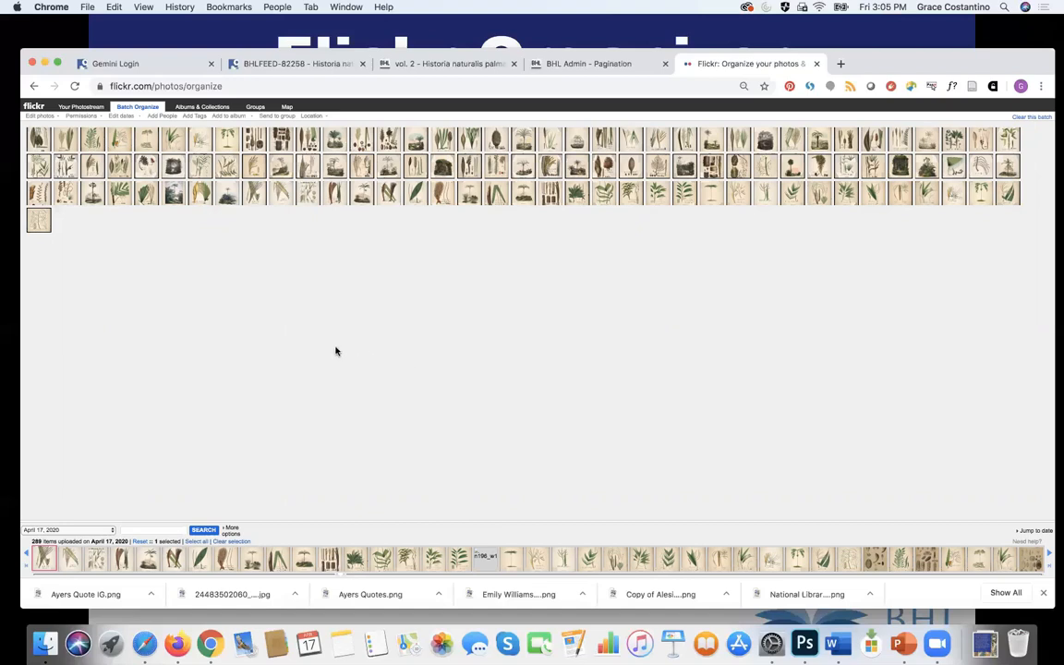
{"action": "left_click", "coordinate": [59, 118]}
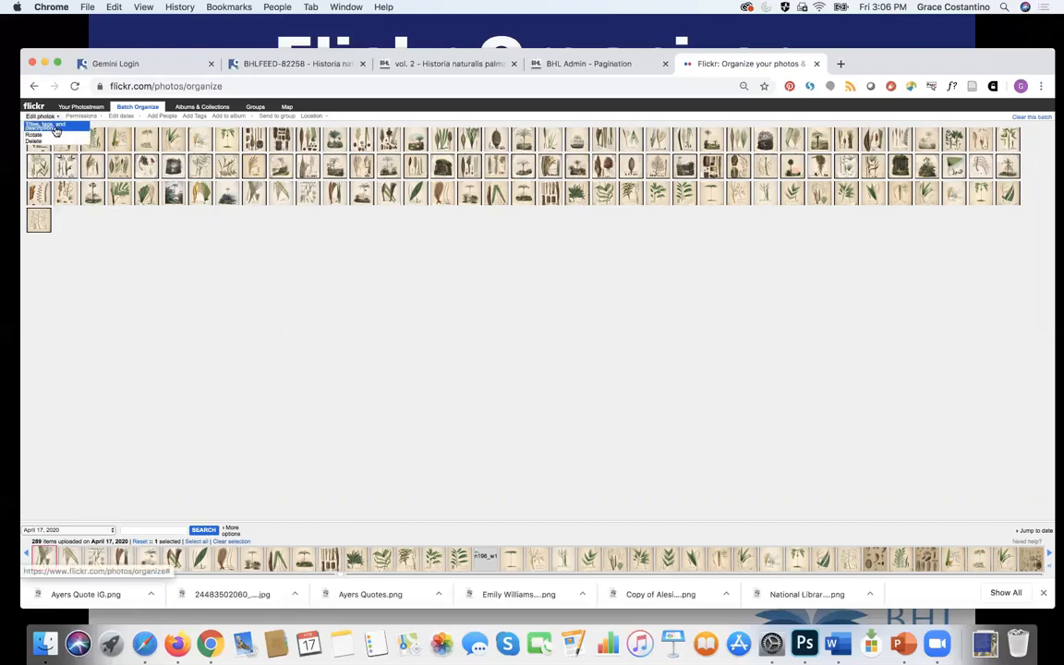
{"action": "left_click", "coordinate": [56, 129]}
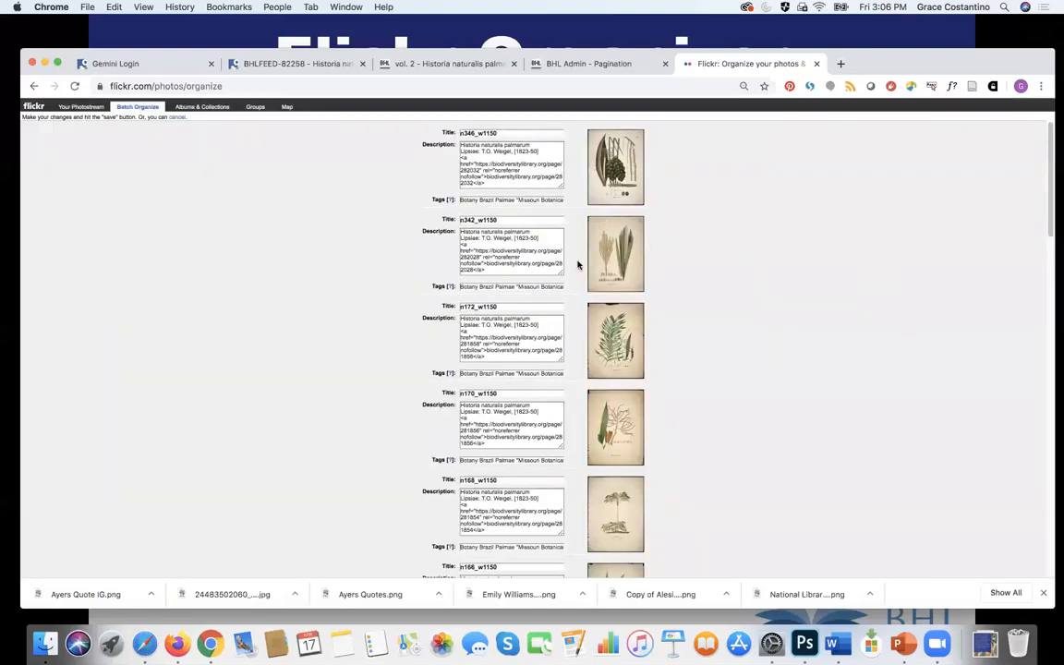
Step: Inspect the first photo's Tags field from start to end to check the new tags
{"action": "triple_click", "coordinate": [467, 199]}
{"action": "left_click_drag", "start_coordinate": [536, 199], "coordinate": [533, 199]}
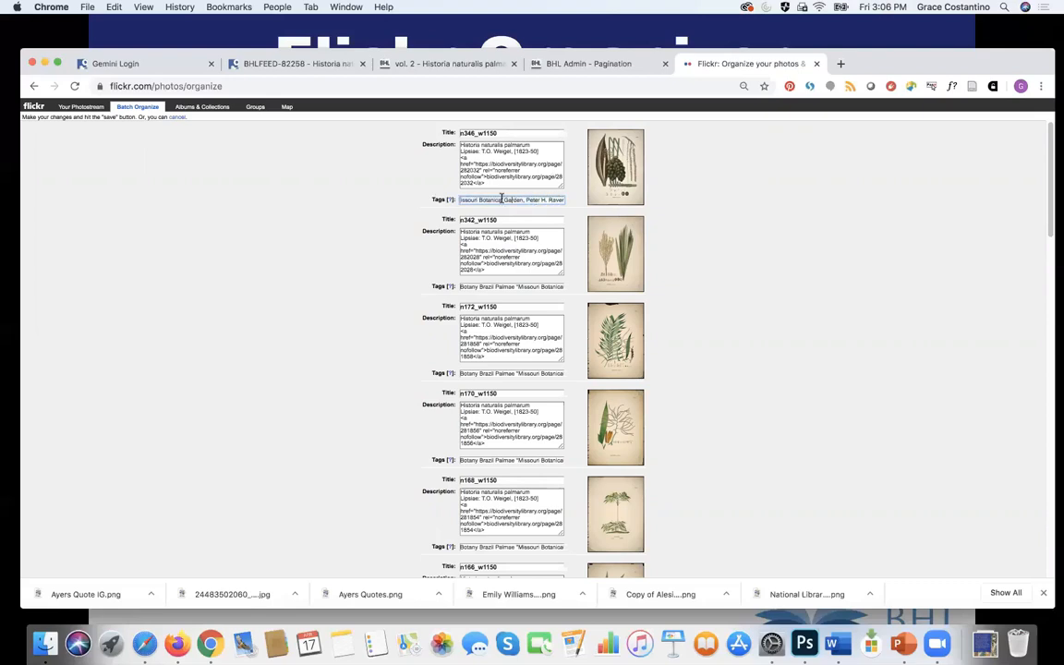
{"action": "left_click", "coordinate": [488, 200]}
{"action": "left_click_drag", "start_coordinate": [488, 200], "coordinate": [441, 200]}
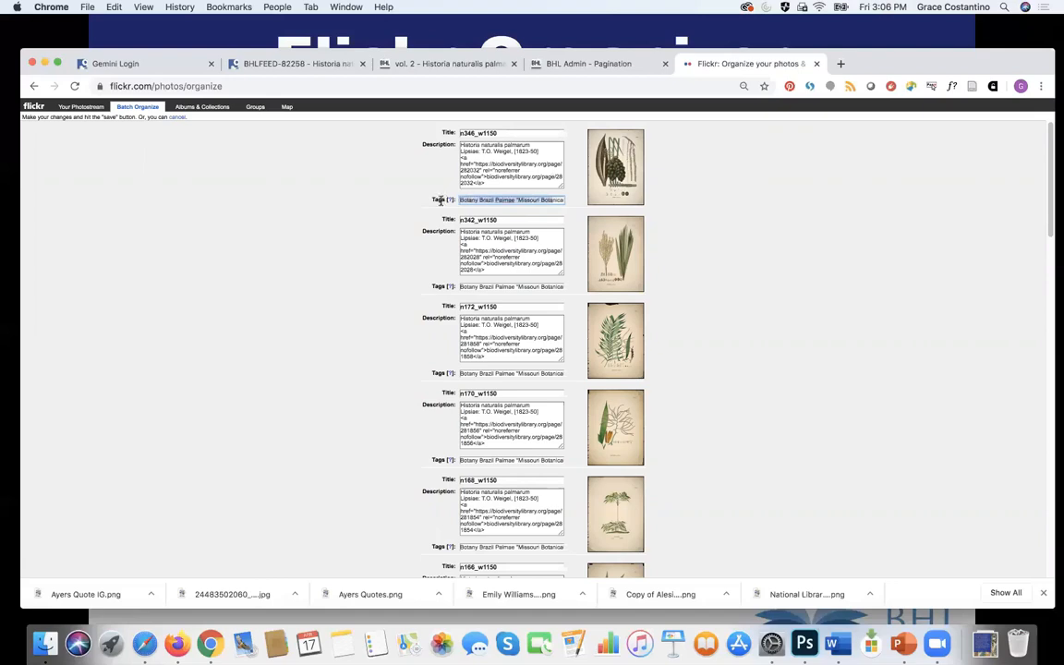
{"action": "left_click", "coordinate": [503, 199]}
{"action": "left_click_drag", "start_coordinate": [514, 200], "coordinate": [566, 206]}
{"action": "left_click", "coordinate": [521, 199]}
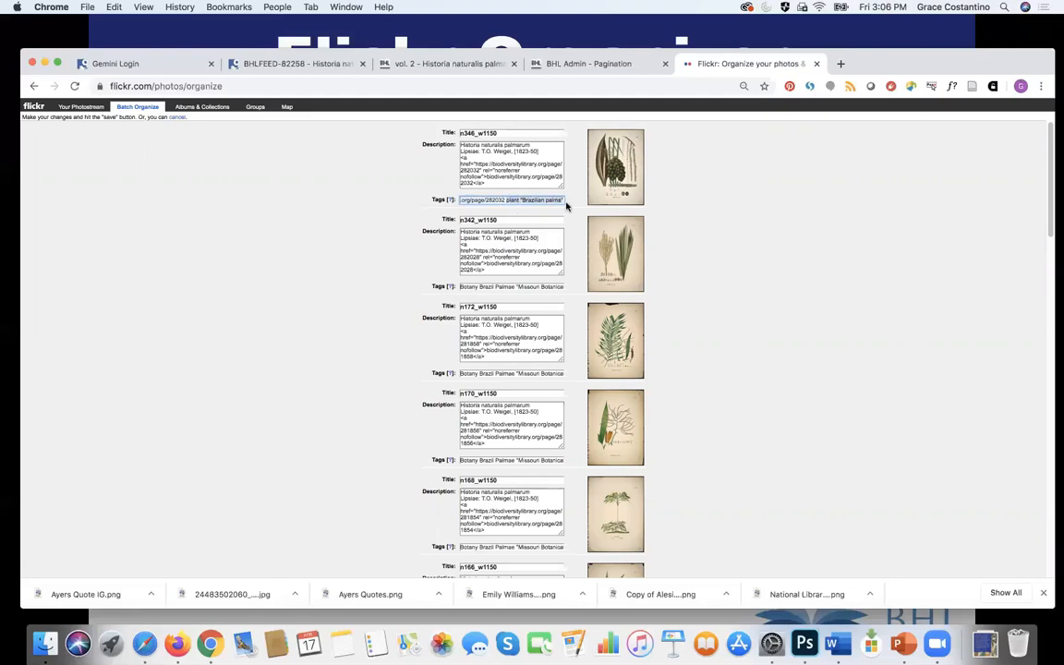
{"action": "left_click", "coordinate": [562, 201]}
Step: Append Chontilla to n162_w1150's tags, then advance PowerPoint to the Machine Tags slide
{"action": "scroll", "coordinate": [730, 345], "scroll_direction": "down", "scroll_amount": 10}
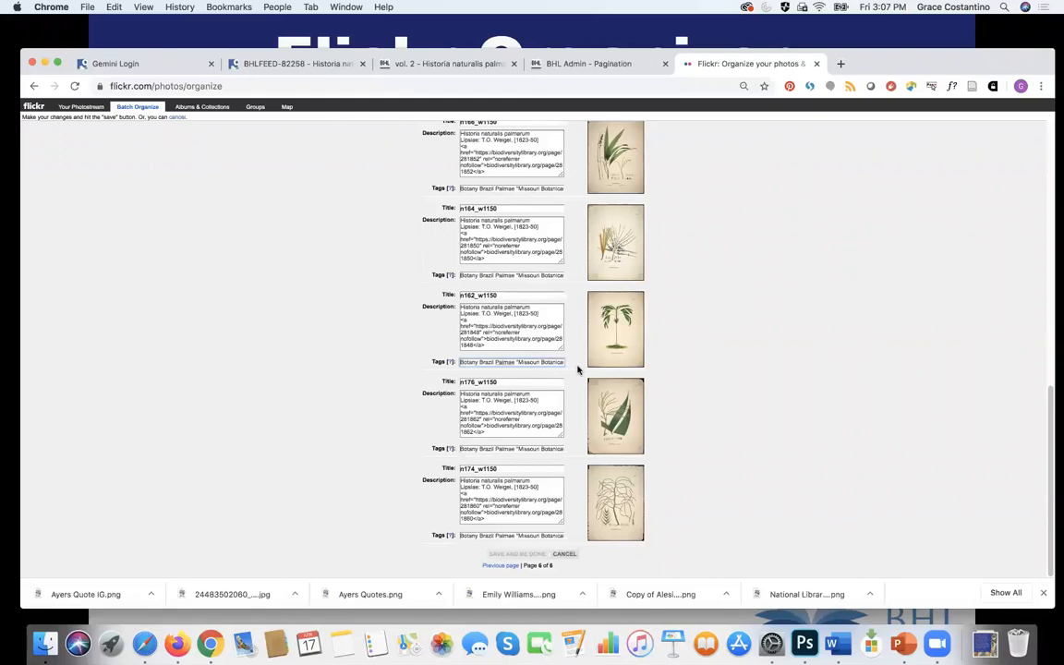
{"action": "left_click_drag", "start_coordinate": [546, 361], "coordinate": [580, 367]}
{"action": "left_click", "coordinate": [563, 362]}
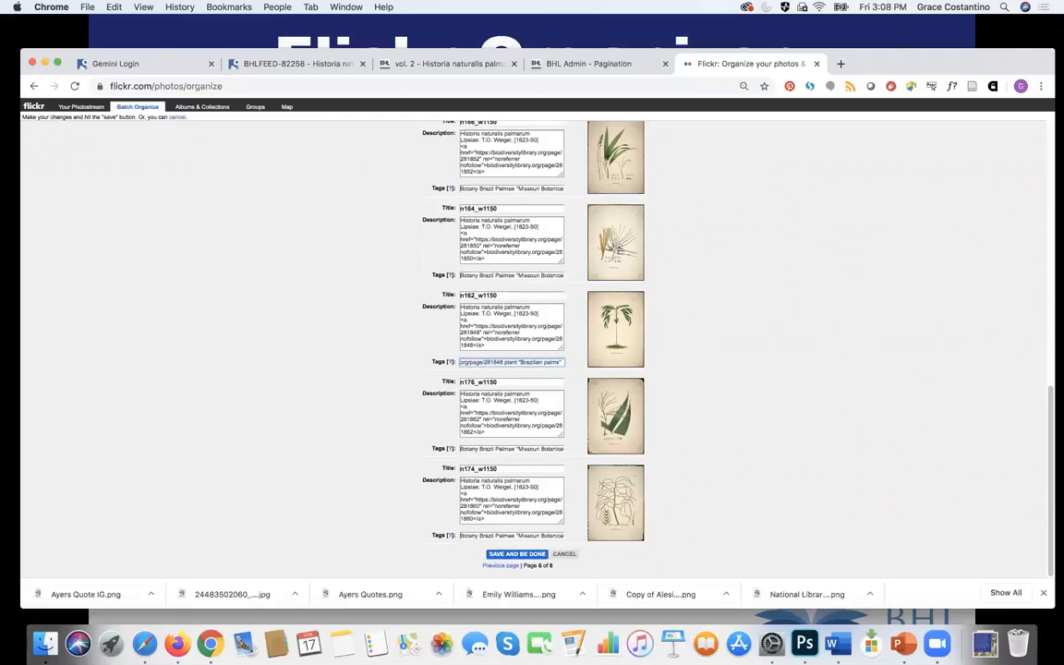
{"action": "type", "text": "Chontilla"}
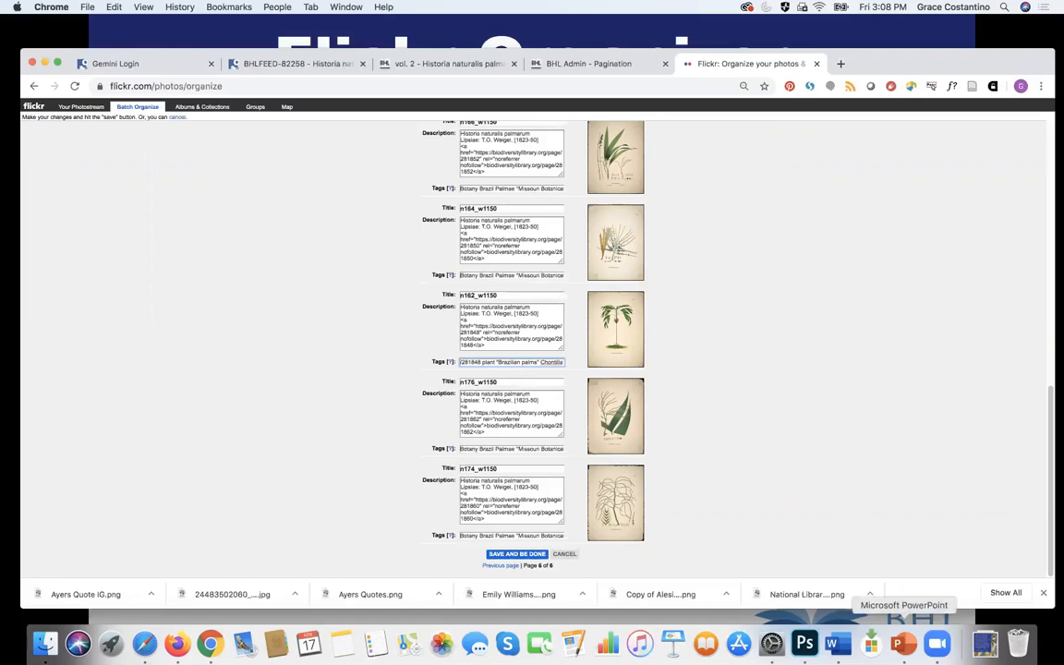
{"action": "left_click", "coordinate": [904, 644]}
{"action": "left_click", "coordinate": [838, 487]}
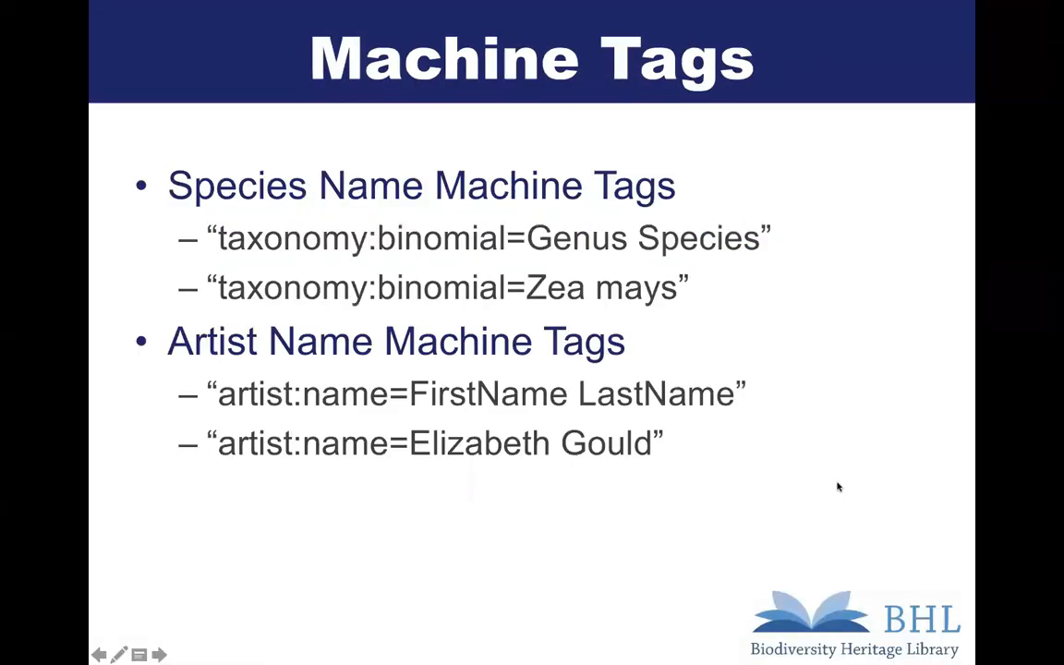
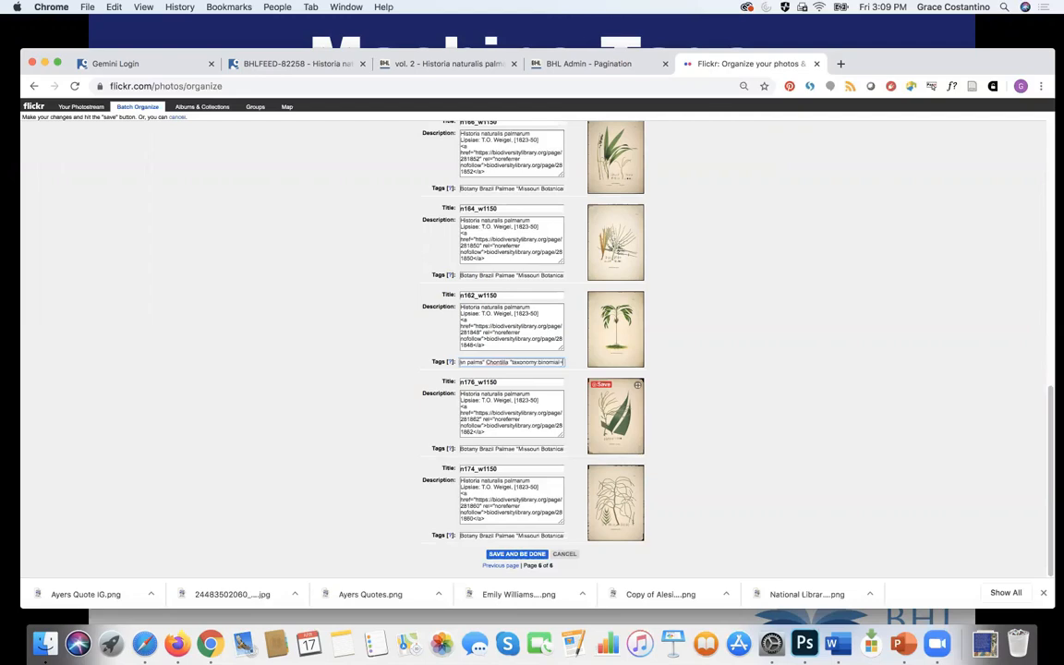
Step: Give n162_w1150 the tag taxonomy:binomial=Hyospathe elegans plus an artist:name tag with the illustrator's name
{"action": "type", "text": "Hy"}
{"action": "type", "text": "ospathe elegans"}
{"action": "type", "text": "\" \"artist:name="}
{"action": "type", "text": "Carl F"}
{"action": "type", "text": "ried"}
{"action": "type", "text": "rich"}
{"action": "type", "text": " Philipp von"}
{"action": "type", "text": " Martius"}
{"action": "type", "text": "\""}
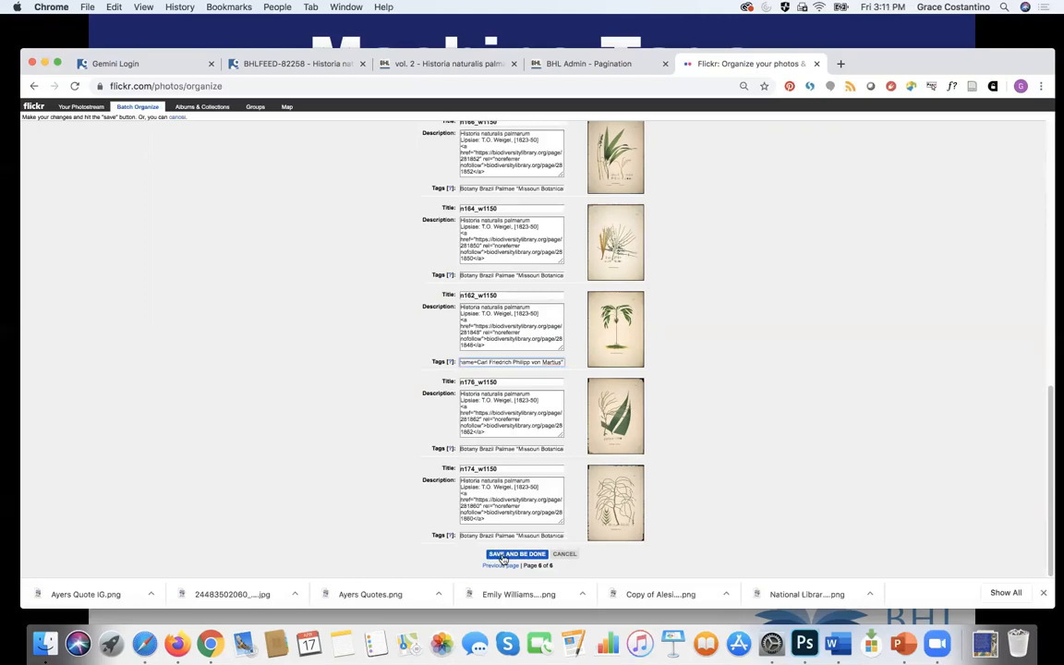
Step: Save all plate tag and description edits, then create a new album from the 112 Vol. 2 plates
{"action": "left_click", "coordinate": [503, 555]}
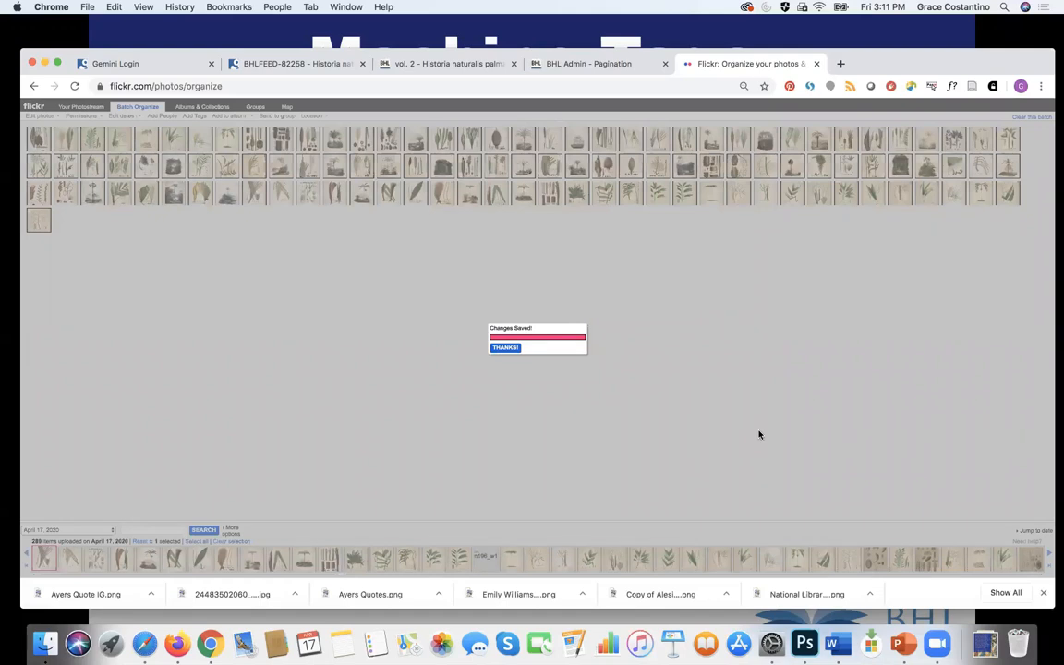
{"action": "left_click", "coordinate": [506, 348]}
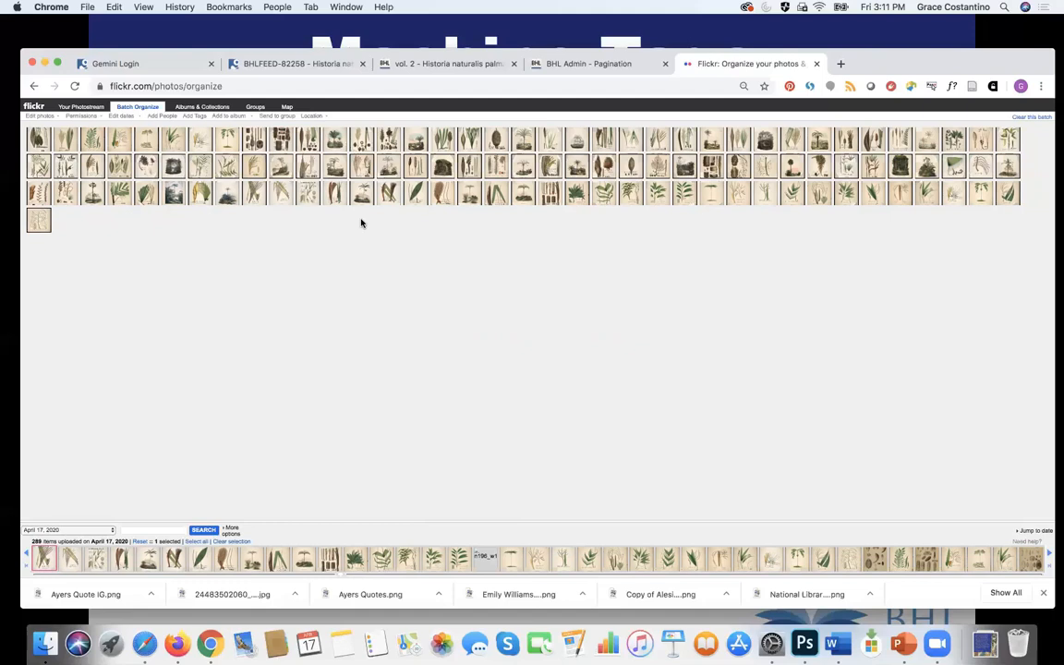
{"action": "left_click", "coordinate": [254, 120]}
{"action": "left_click", "coordinate": [247, 127]}
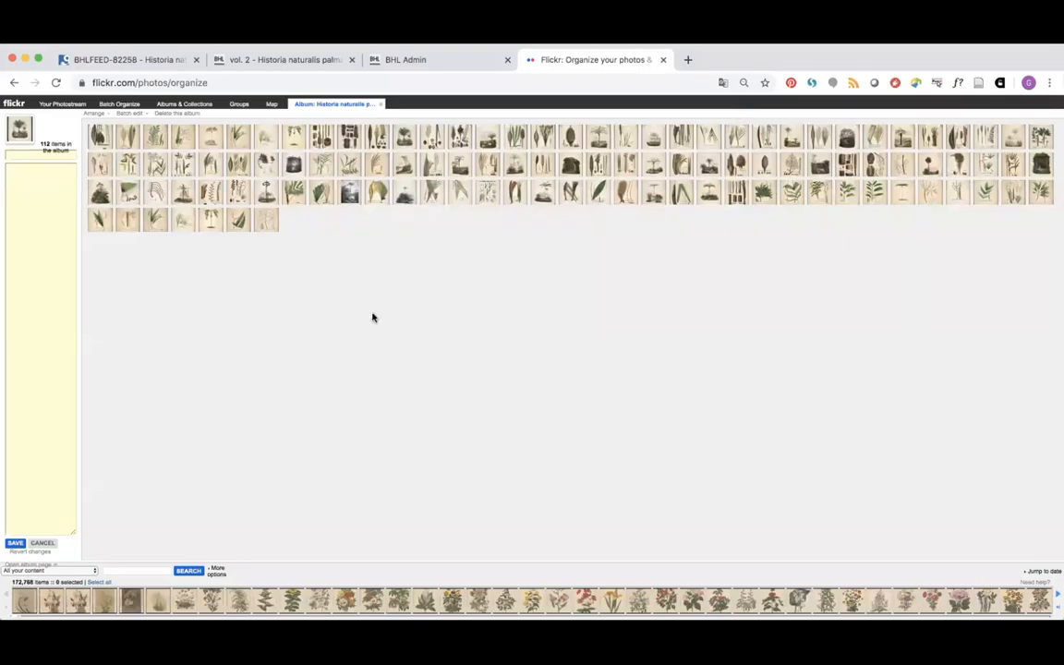
Step: Open the BHL vol. 2 bibliographic details and review the book title, publication line and volume
{"action": "left_click", "coordinate": [245, 64]}
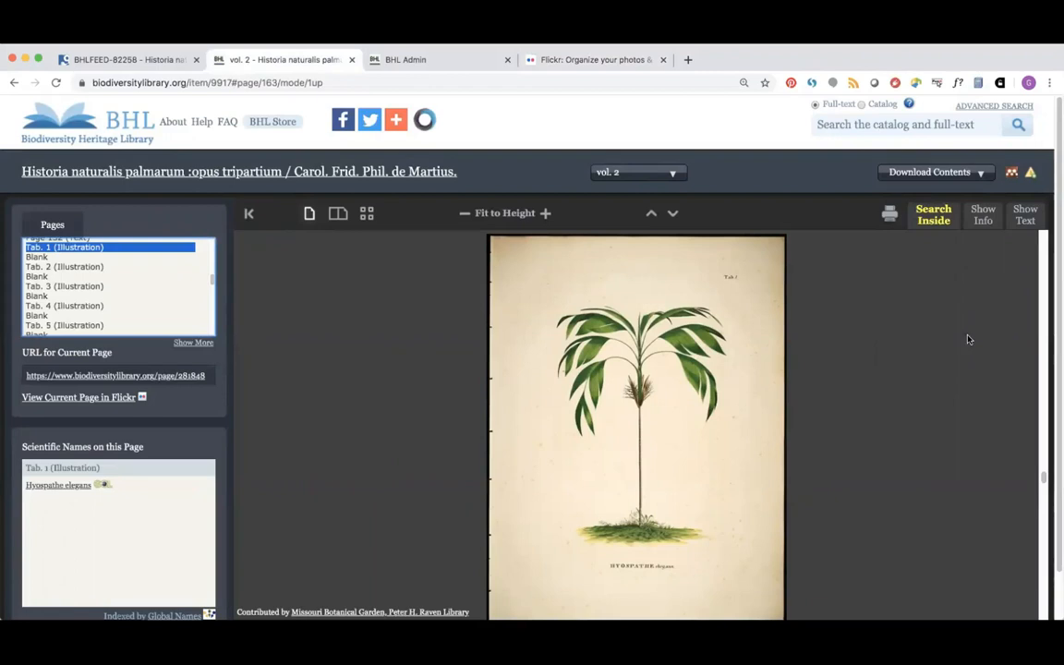
{"action": "left_click", "coordinate": [984, 218]}
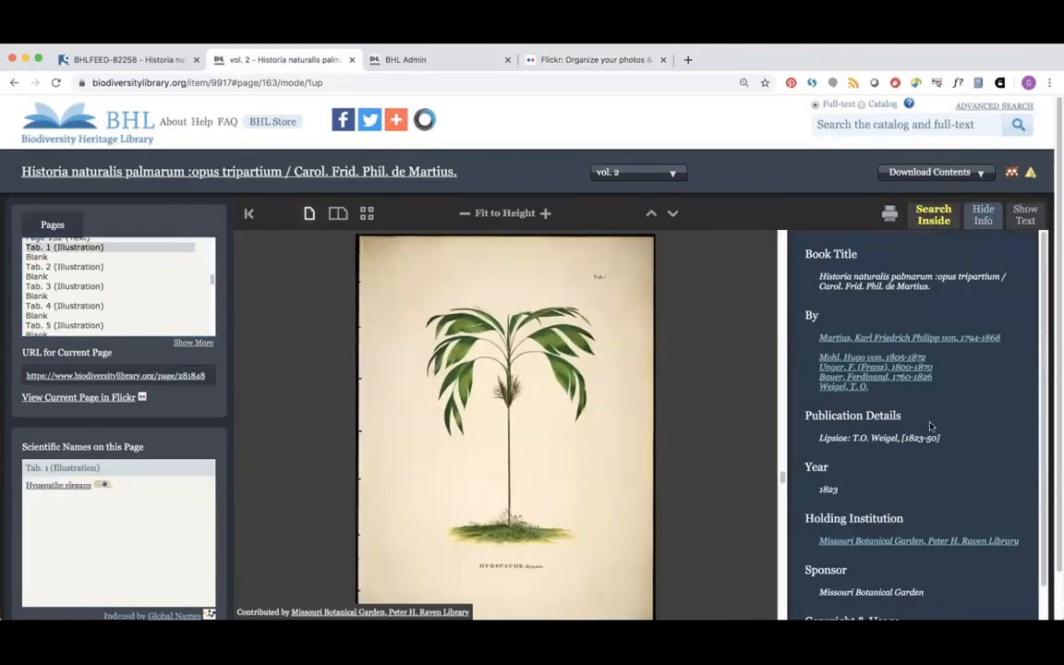
{"action": "left_click_drag", "start_coordinate": [931, 287], "coordinate": [817, 277]}
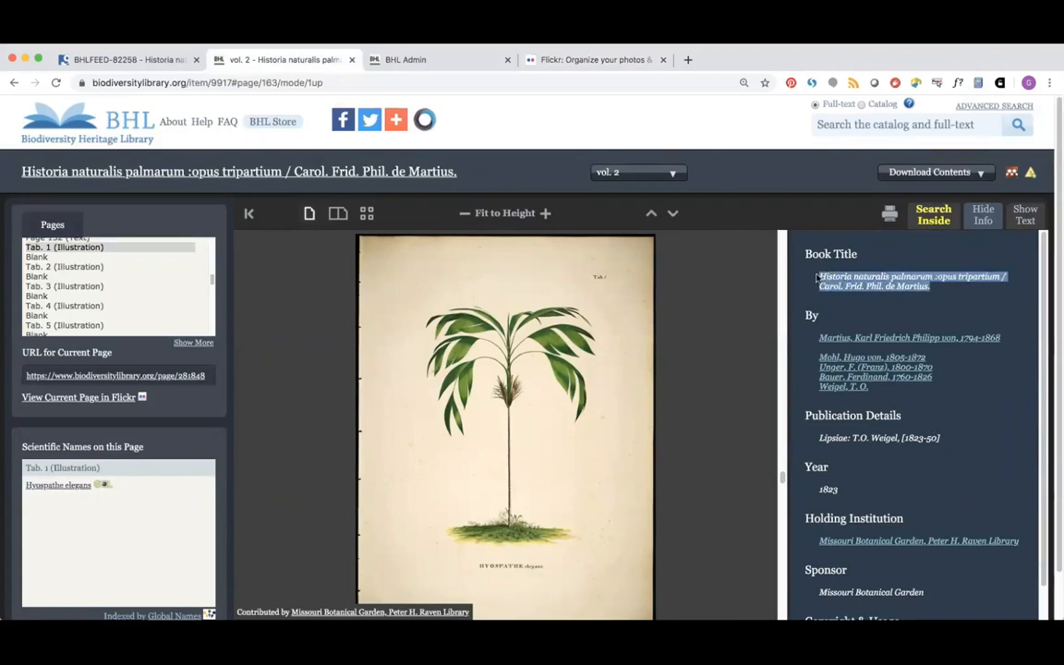
{"action": "left_click_drag", "start_coordinate": [942, 440], "coordinate": [800, 446]}
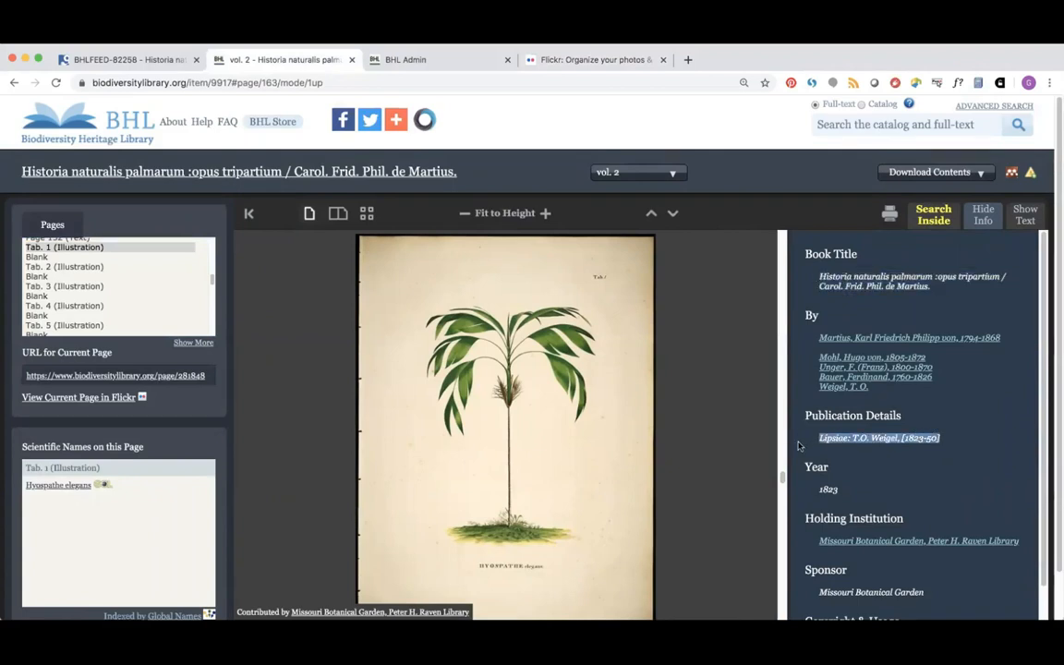
{"action": "left_click", "coordinate": [633, 175]}
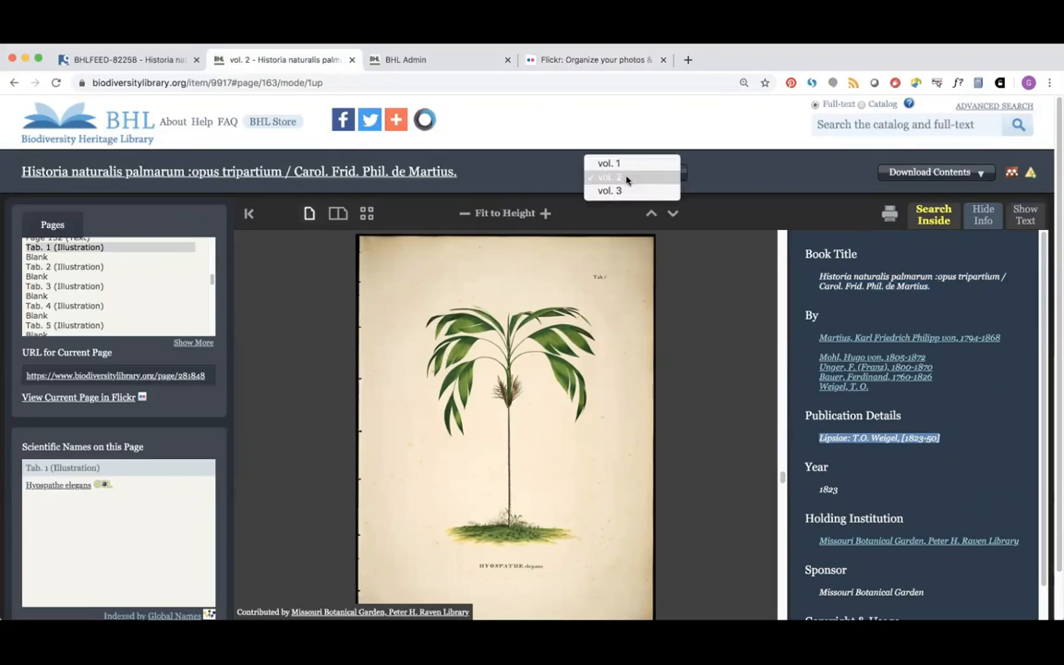
{"action": "left_click", "coordinate": [861, 470]}
Step: Look over the year 1823, holding institution and public domain copyright statement in the details
{"action": "left_click", "coordinate": [842, 495]}
{"action": "left_click_drag", "start_coordinate": [841, 496], "coordinate": [724, 425]}
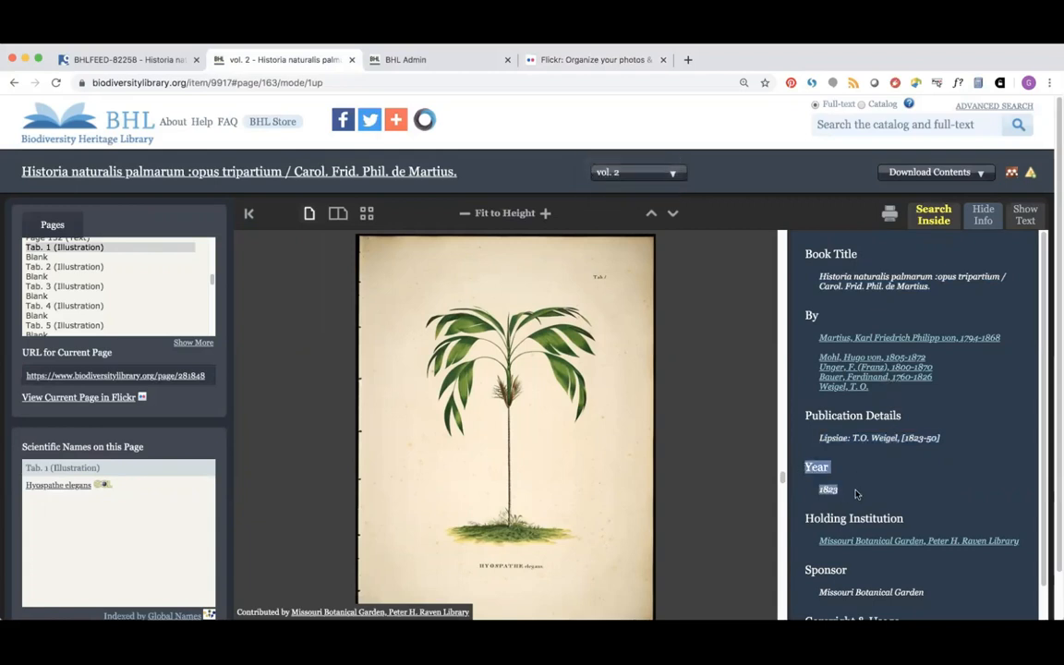
{"action": "left_click", "coordinate": [887, 497]}
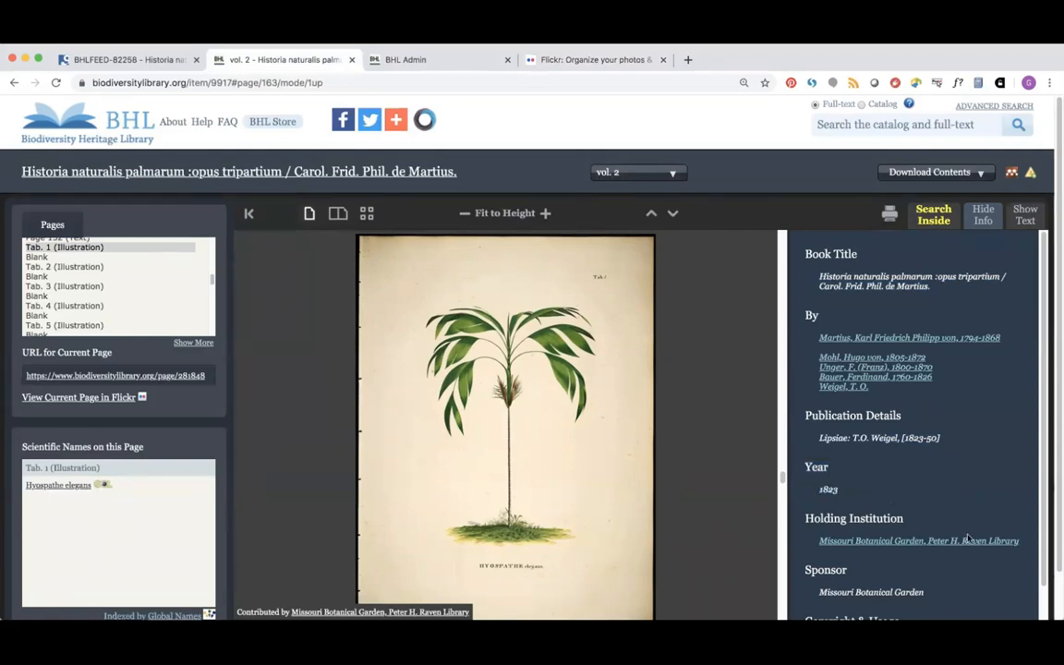
{"action": "left_click_drag", "start_coordinate": [1023, 542], "coordinate": [805, 517]}
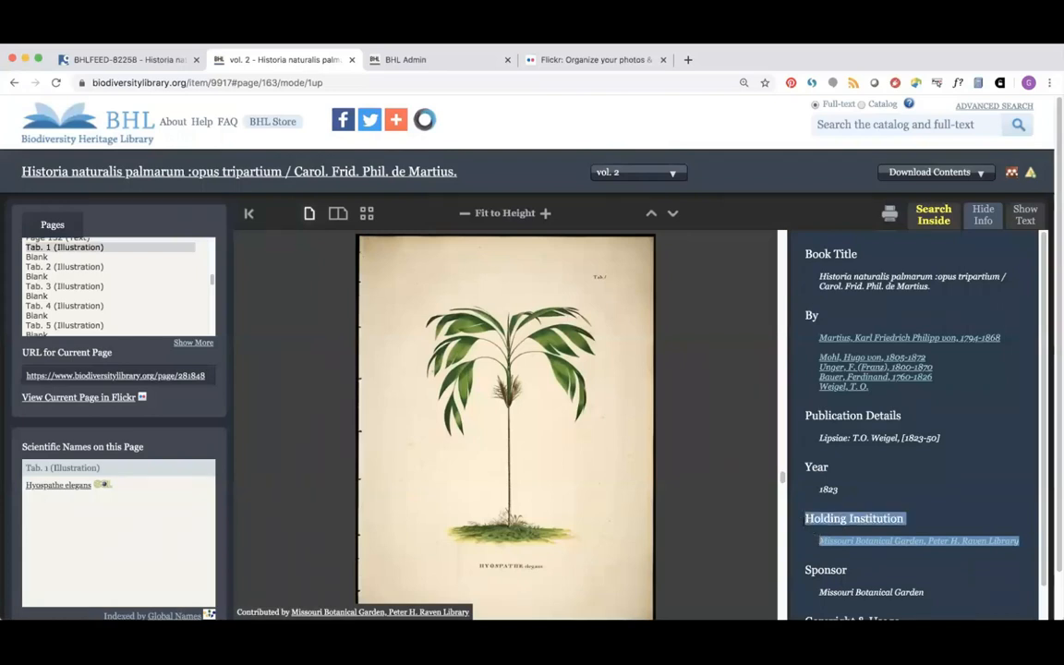
{"action": "left_click", "coordinate": [962, 497]}
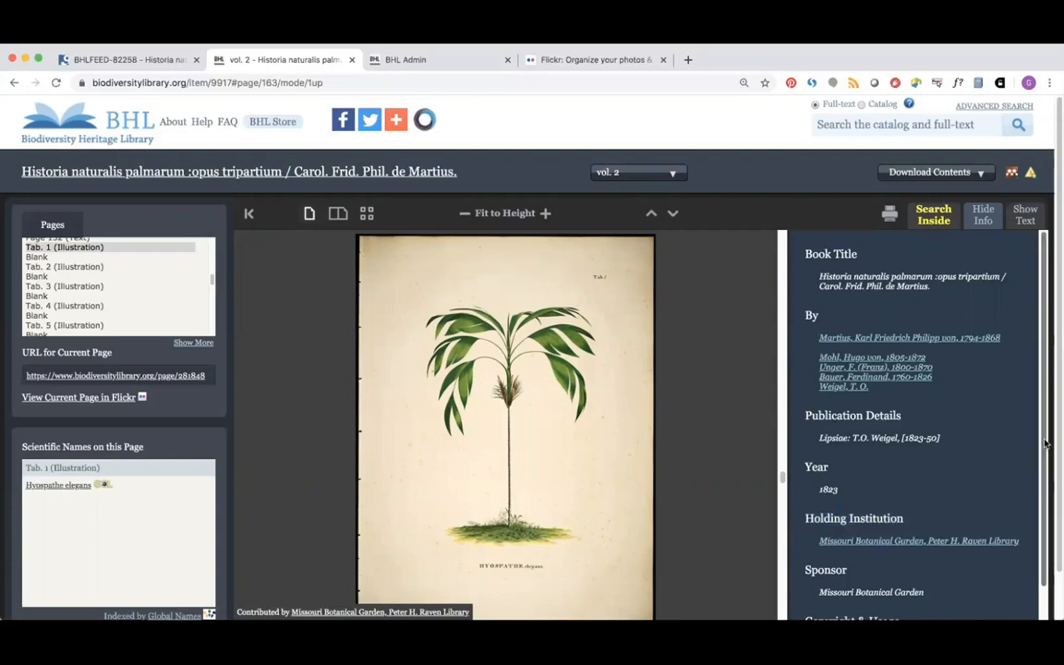
{"action": "scroll", "coordinate": [1038, 513], "scroll_direction": "down", "scroll_amount": 2}
{"action": "left_click_drag", "start_coordinate": [967, 597], "coordinate": [818, 586]}
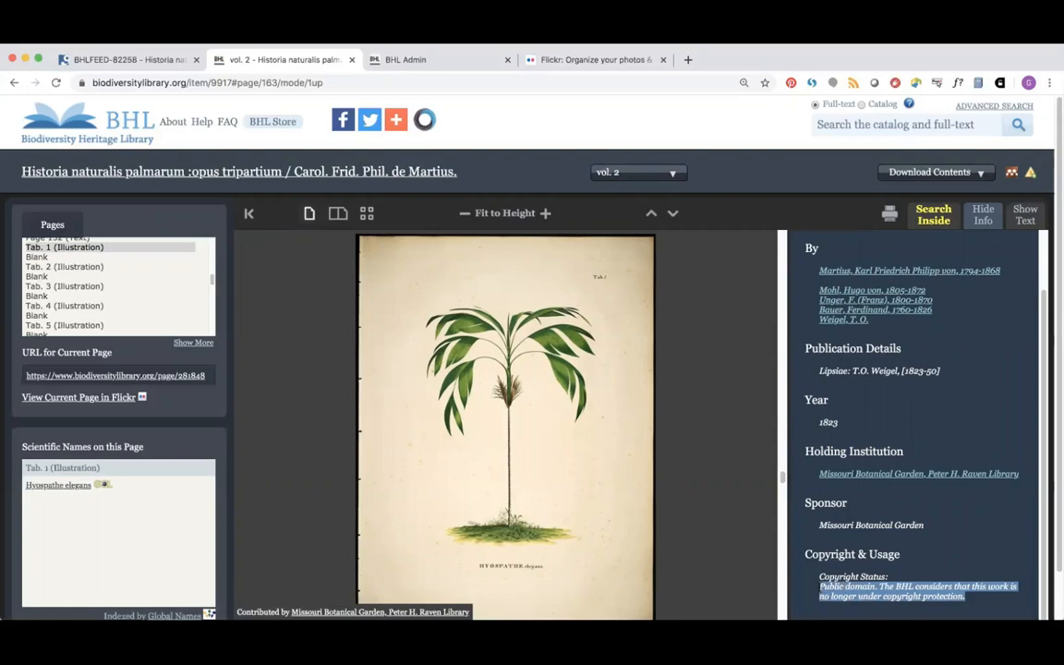
{"action": "left_click", "coordinate": [946, 555]}
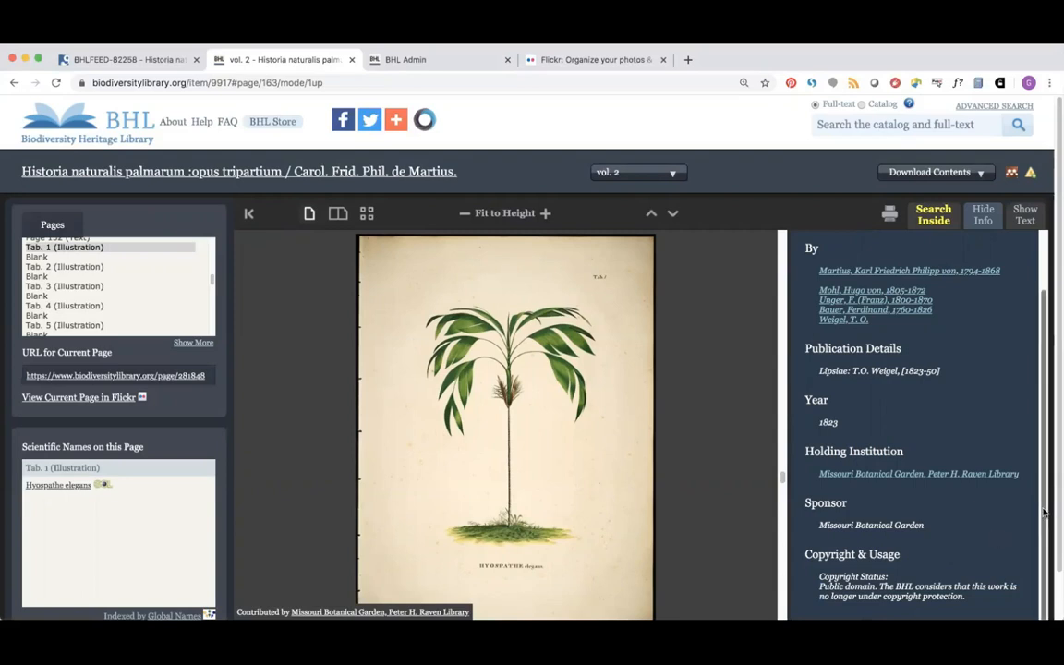
{"action": "scroll", "coordinate": [1034, 427], "scroll_direction": "up", "scroll_amount": 2}
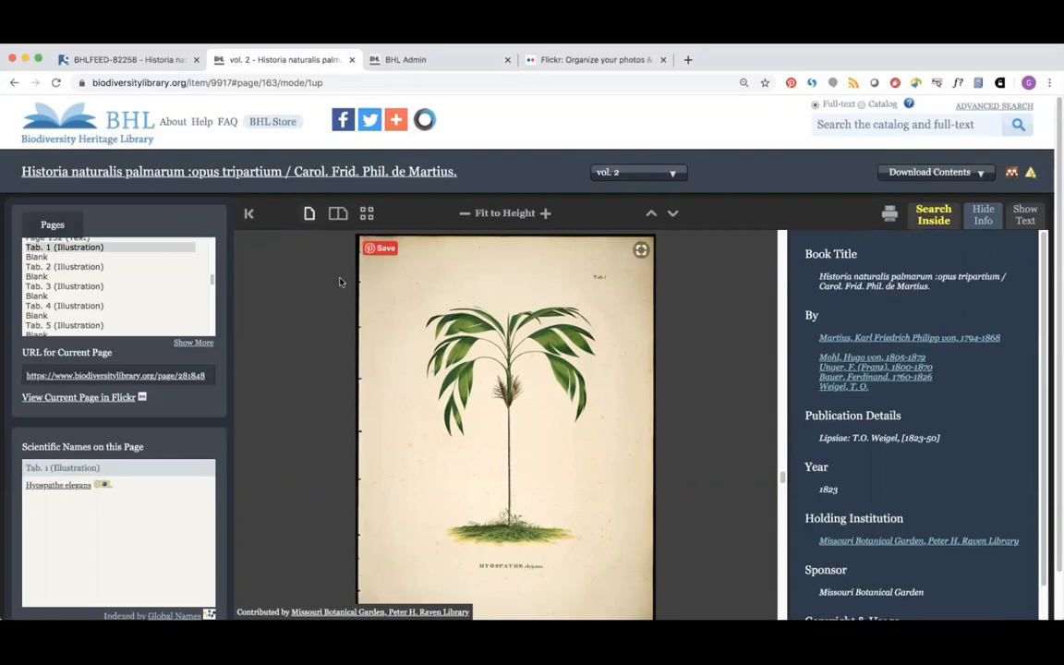
Step: Check the album's title and description fields, then select 'Historia naturalis palmarum' in BHL's Book Title
{"action": "left_click", "coordinate": [584, 63]}
{"action": "left_click", "coordinate": [28, 153]}
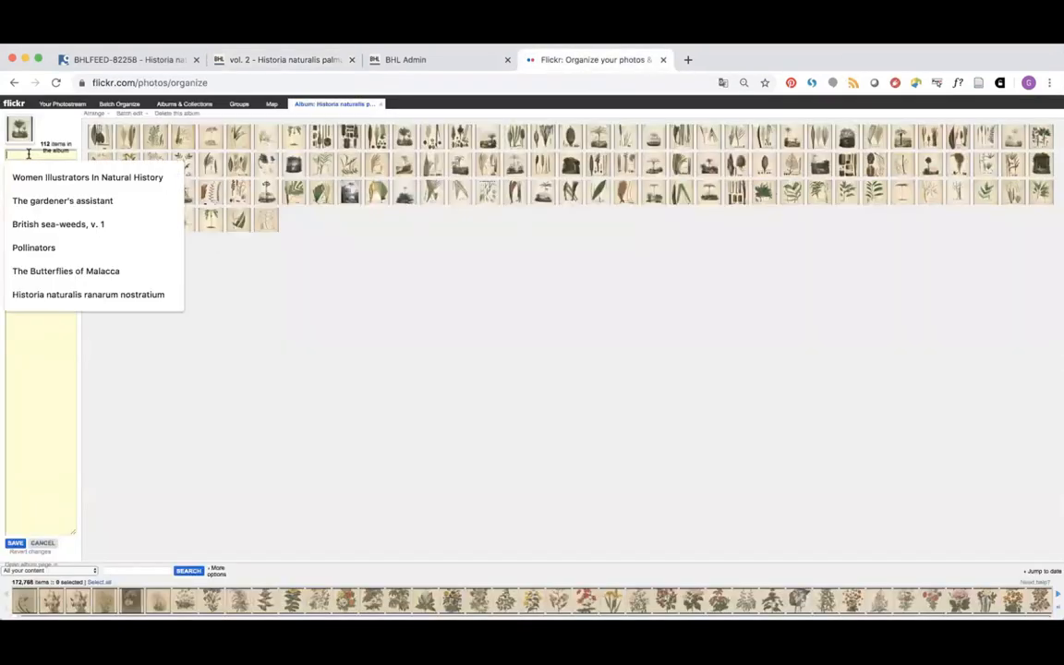
{"action": "left_click", "coordinate": [37, 331]}
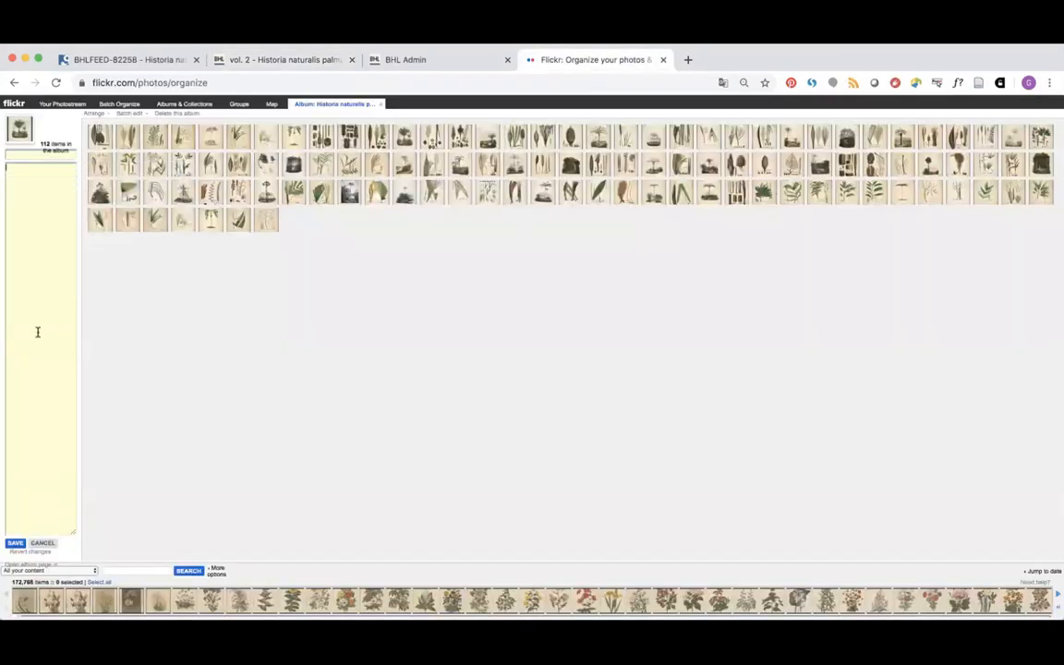
{"action": "left_click", "coordinate": [281, 61]}
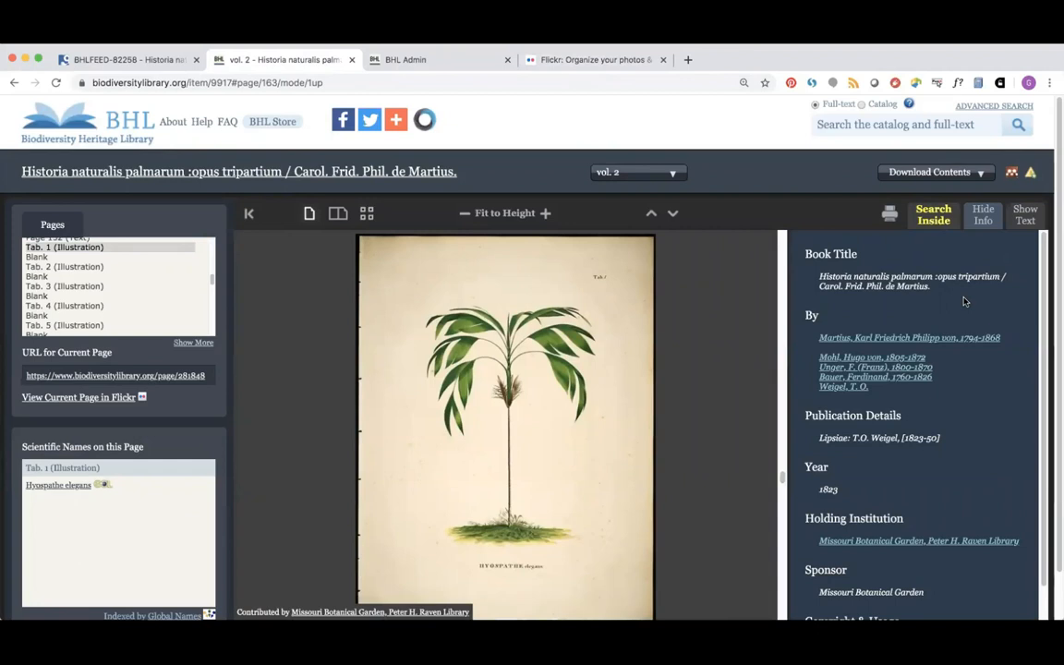
{"action": "left_click_drag", "start_coordinate": [933, 289], "coordinate": [818, 277]}
{"action": "left_click", "coordinate": [873, 277]}
{"action": "left_click_drag", "start_coordinate": [933, 277], "coordinate": [817, 277]}
{"action": "key", "text": "ctrl+c"}
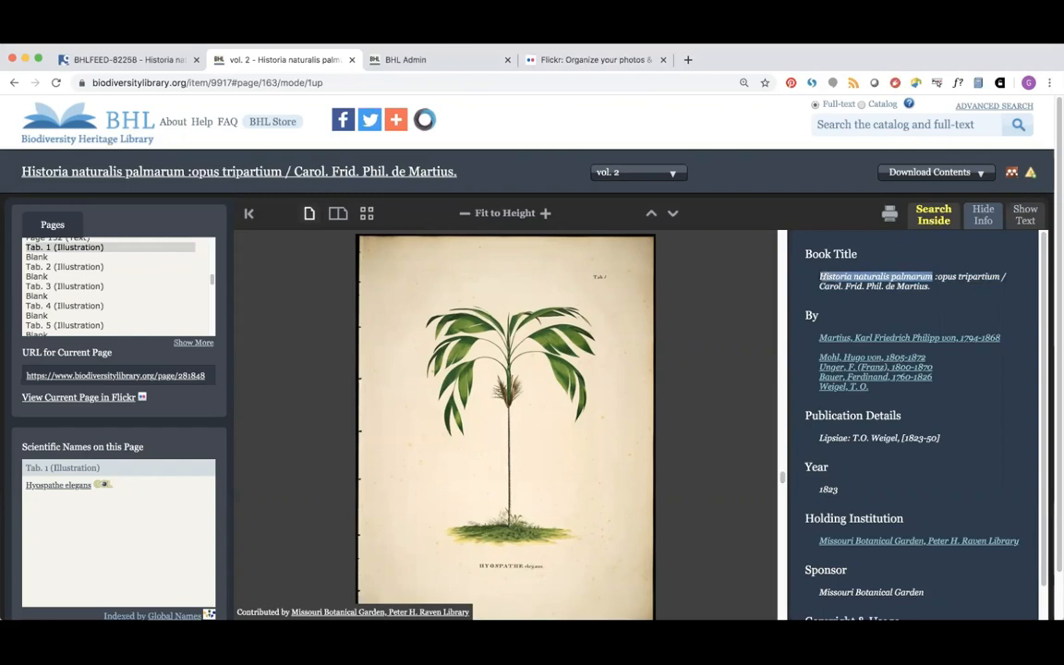
{"action": "left_click", "coordinate": [618, 60]}
Step: Name the album 'Historia naturalis palmarum v.2 (1823)' using the pasted book title
{"action": "left_click", "coordinate": [28, 155]}
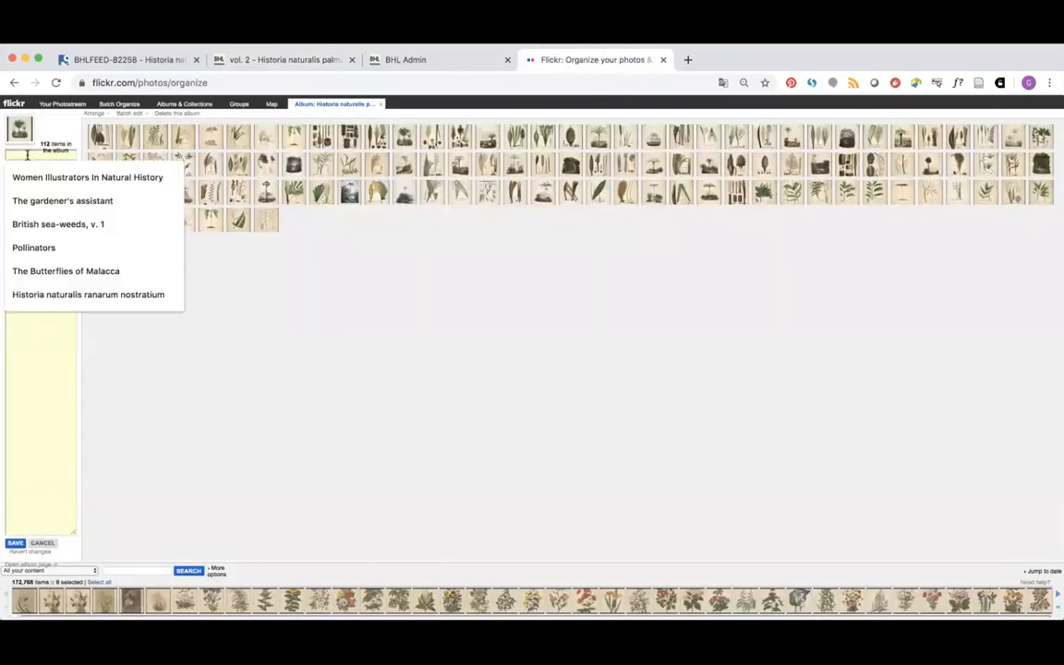
{"action": "key", "text": "ctrl+v"}
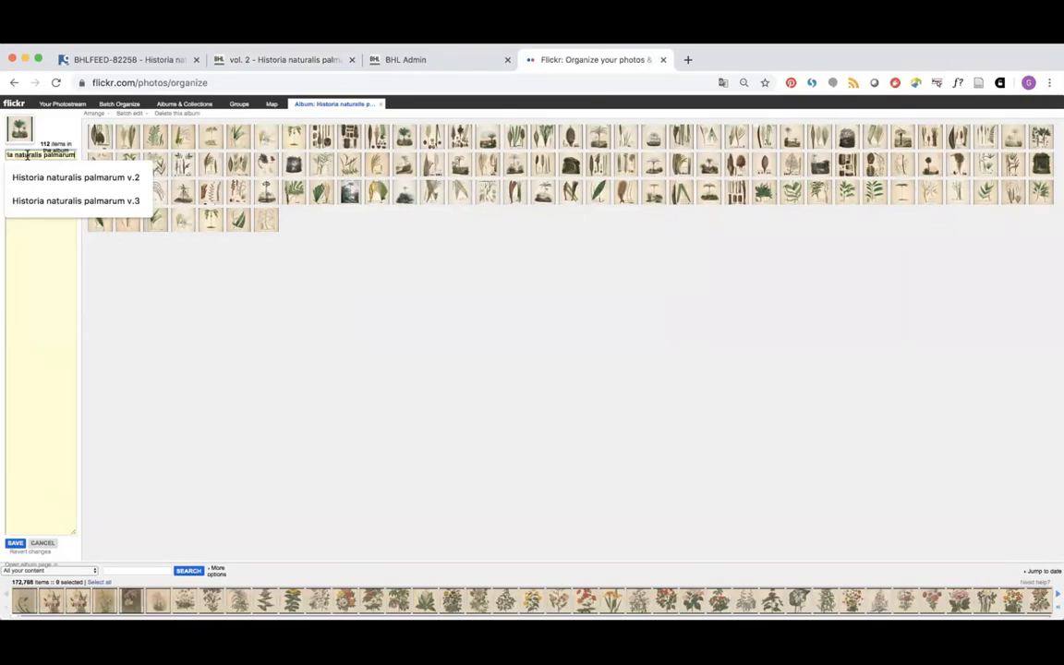
{"action": "type", "text": "v.2"}
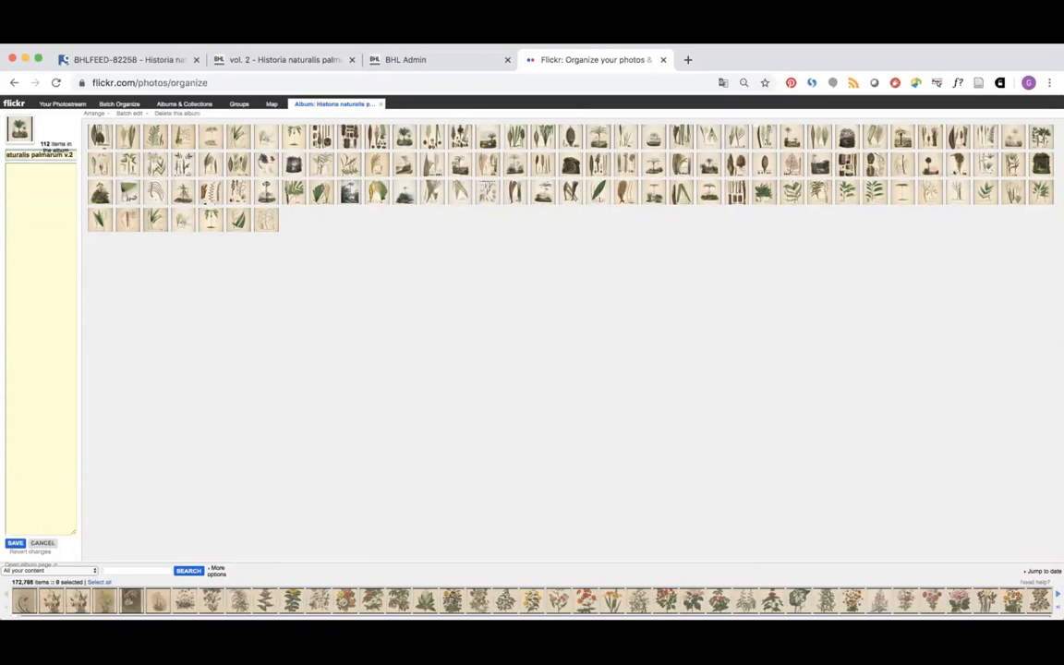
{"action": "type", "text": " (1823)"}
{"action": "left_click", "coordinate": [284, 61]}
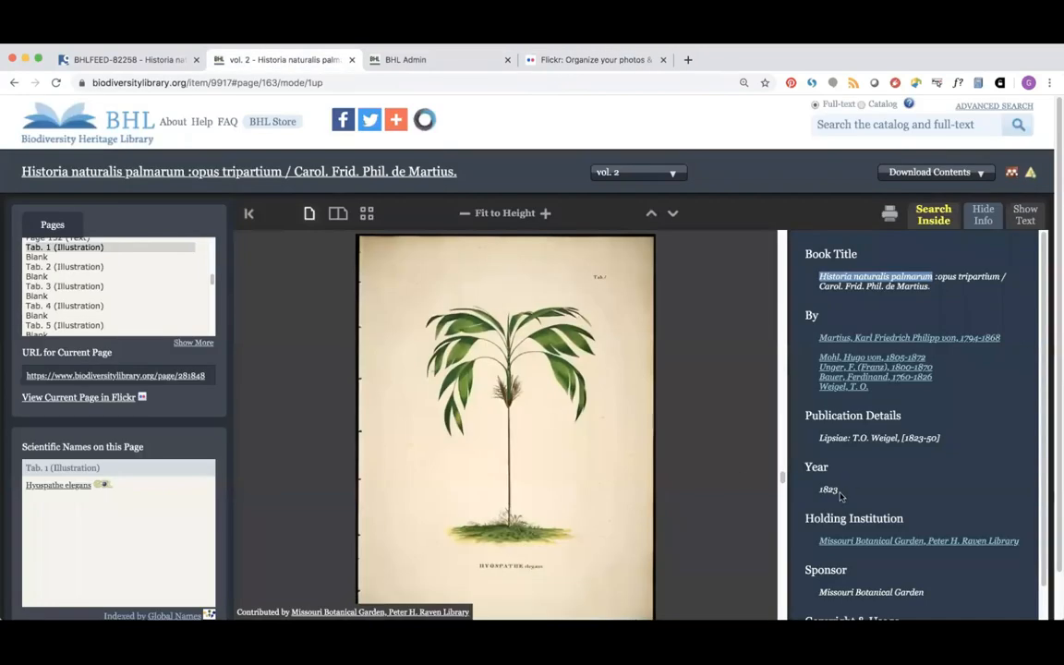
{"action": "left_click", "coordinate": [632, 62]}
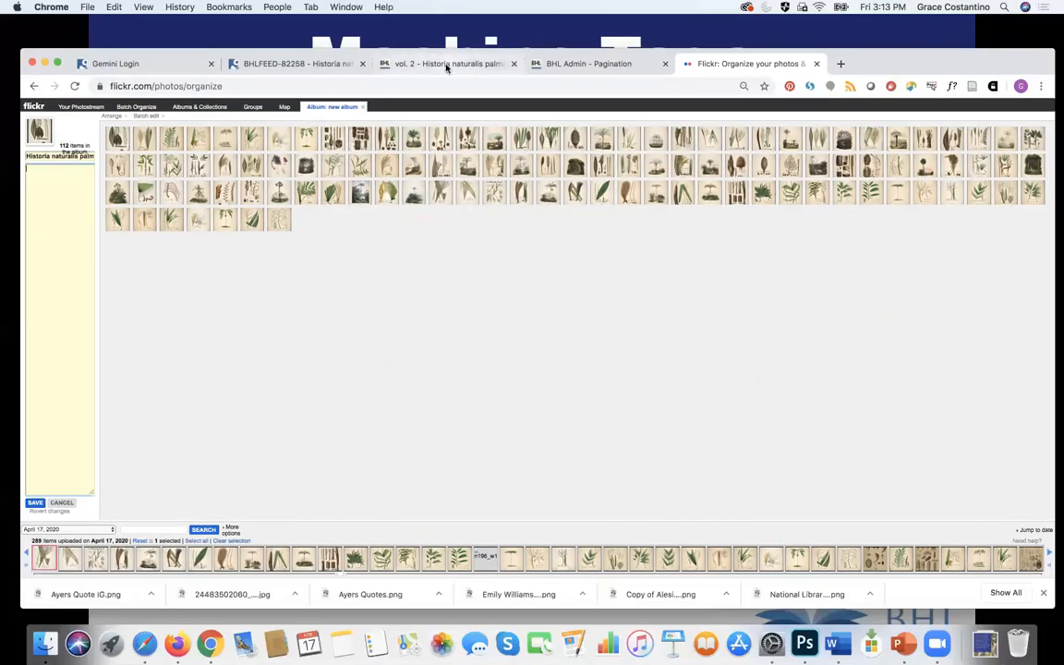
Step: Paste the full book title and publication details 'Lipsiae: T.O. Weigel, [1823-50]' into the description
{"action": "left_click", "coordinate": [446, 64]}
{"action": "left_click_drag", "start_coordinate": [935, 292], "coordinate": [807, 265]}
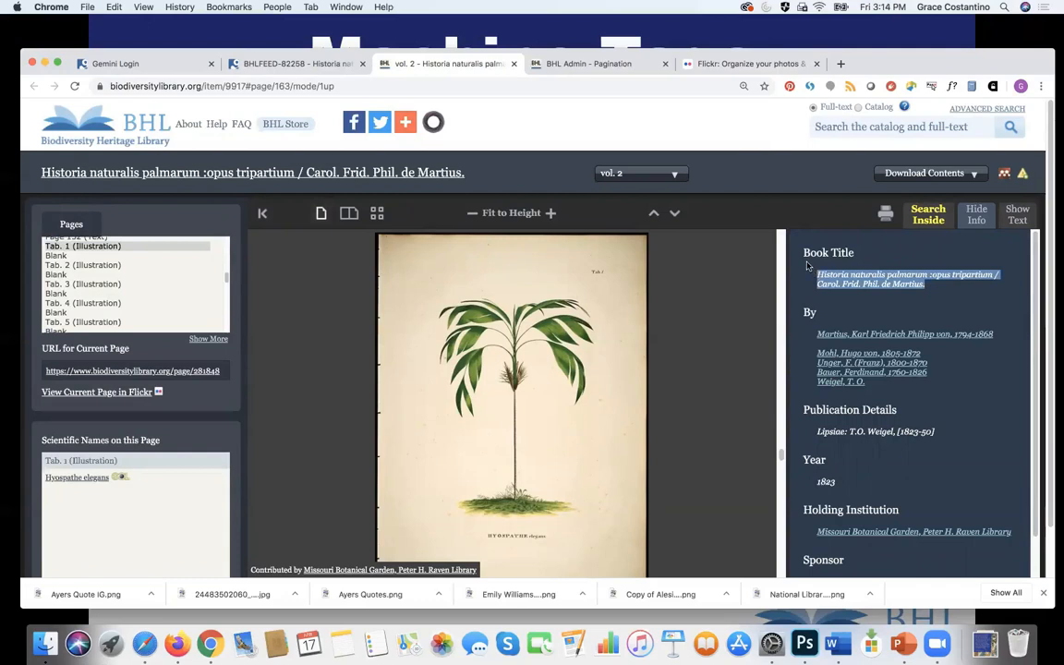
{"action": "left_click", "coordinate": [738, 62]}
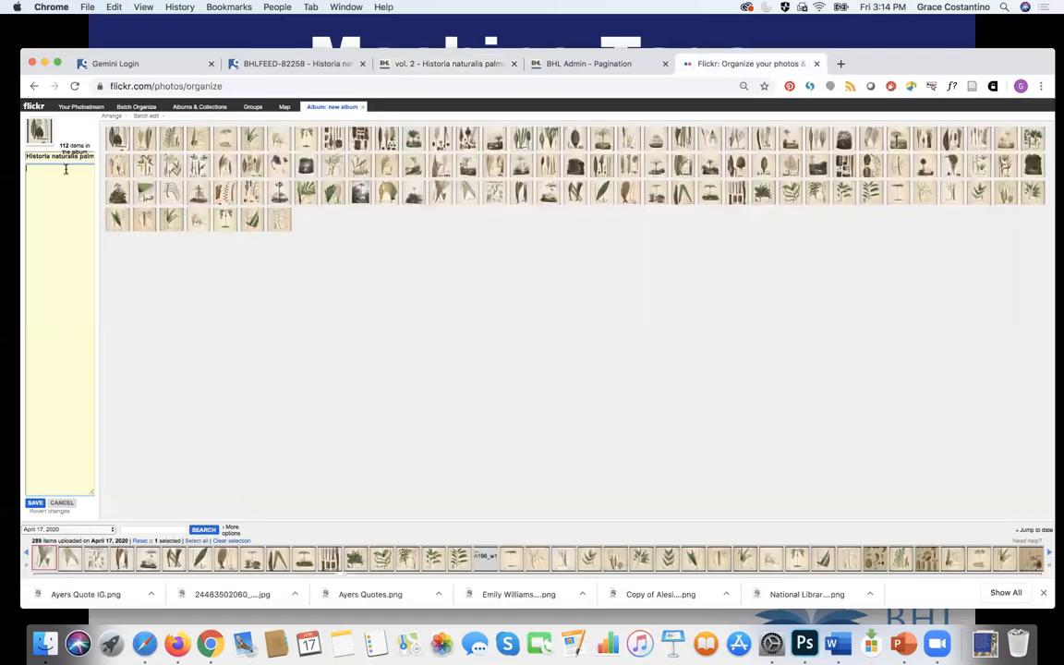
{"action": "type", "text": "Historia naturalis palmarum: opus tripartitum / Carol. Frid. Phil. de Martius."}
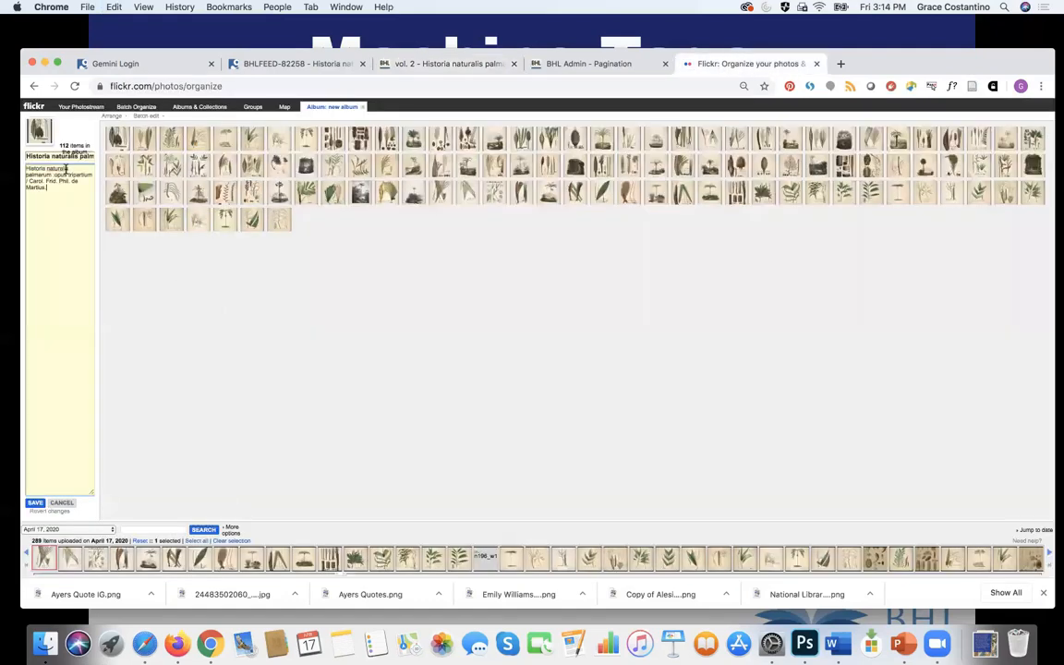
{"action": "left_click", "coordinate": [450, 65]}
{"action": "left_click_drag", "start_coordinate": [934, 432], "coordinate": [817, 432]}
{"action": "key", "text": "super+c"}
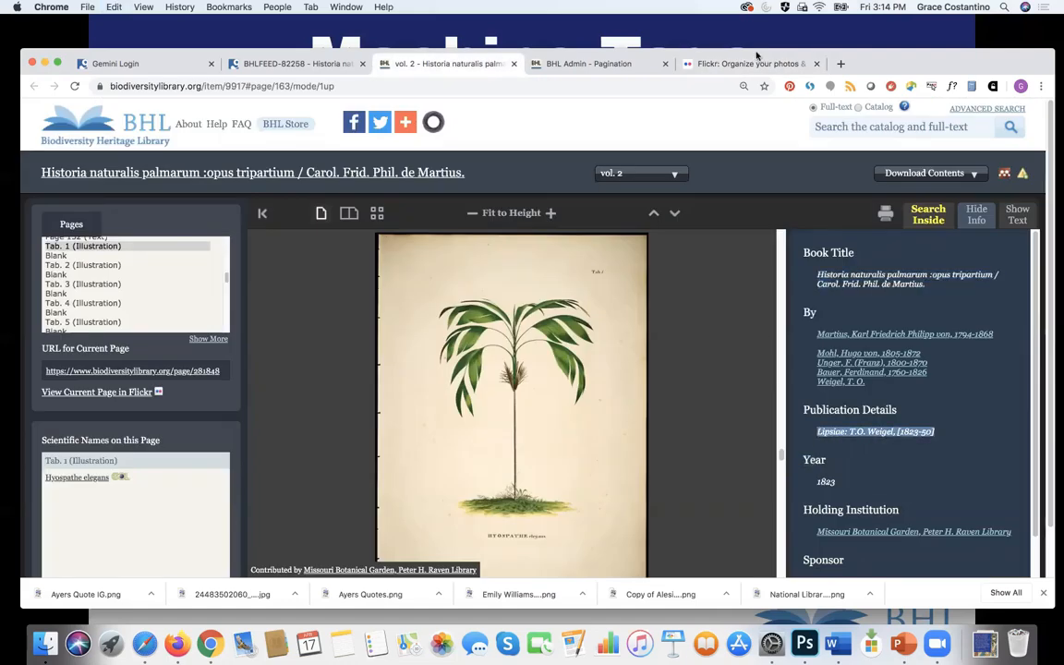
{"action": "left_click", "coordinate": [695, 63]}
{"action": "key", "text": "super+v"}
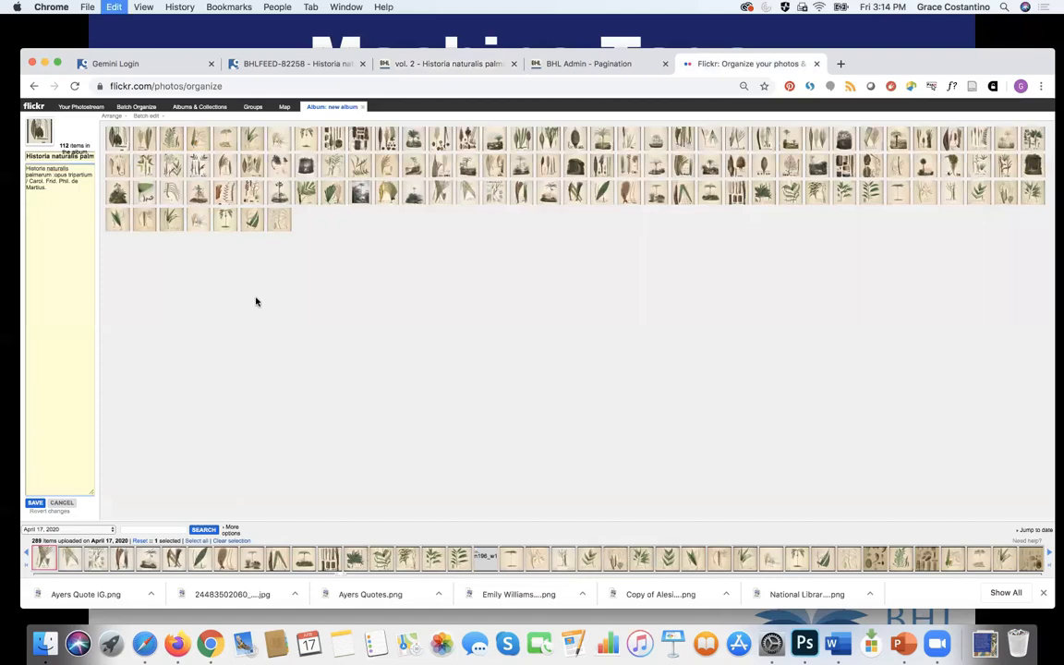
Step: Grab the BHL item address ending 9917 for the description, then move the slides to Licensing
{"action": "left_click", "coordinate": [454, 64]}
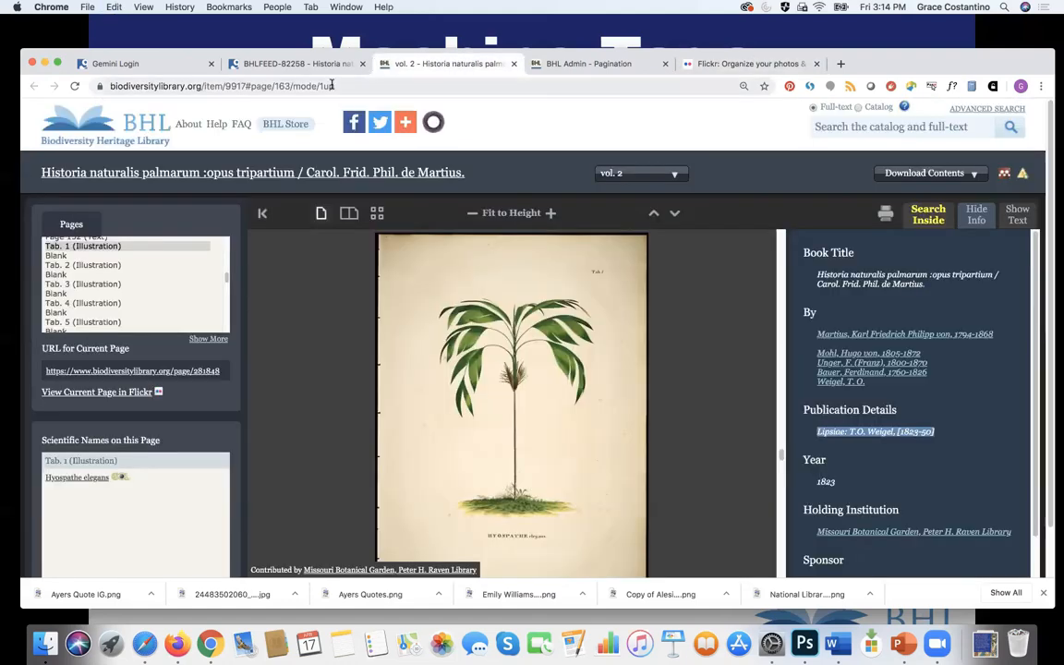
{"action": "left_click", "coordinate": [331, 85]}
{"action": "left_click", "coordinate": [286, 85]}
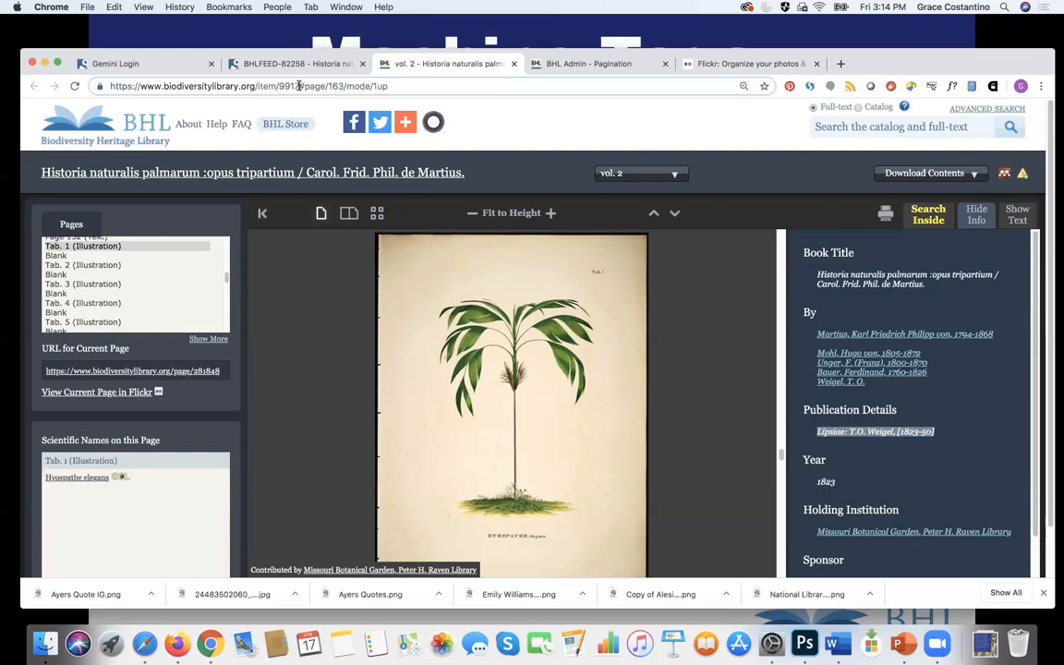
{"action": "left_click_drag", "start_coordinate": [297, 85], "coordinate": [89, 85]}
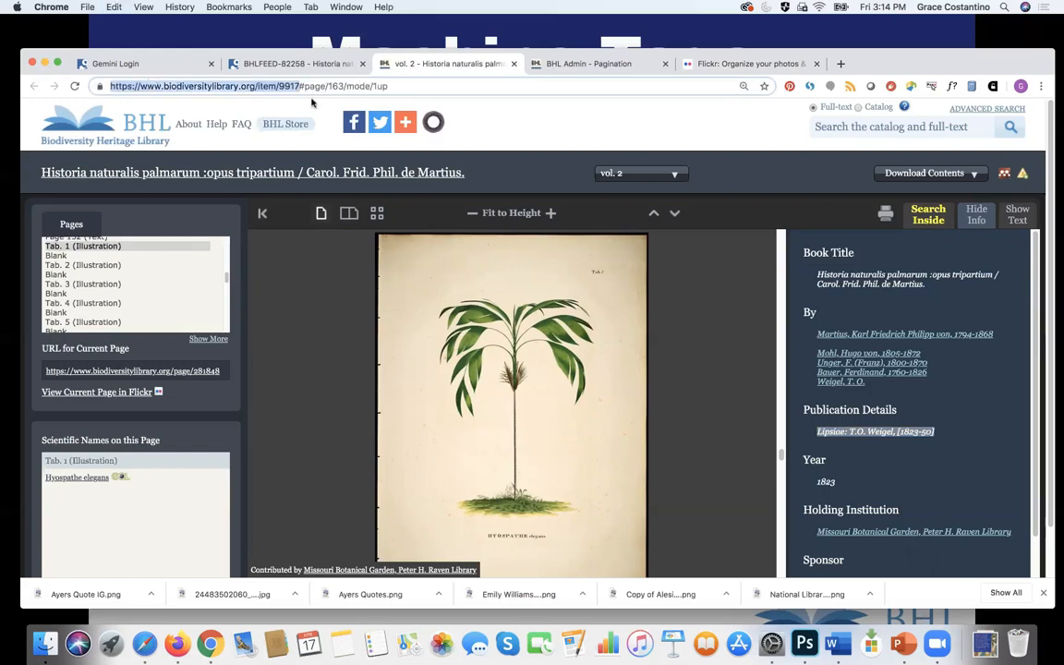
{"action": "left_click", "coordinate": [753, 64]}
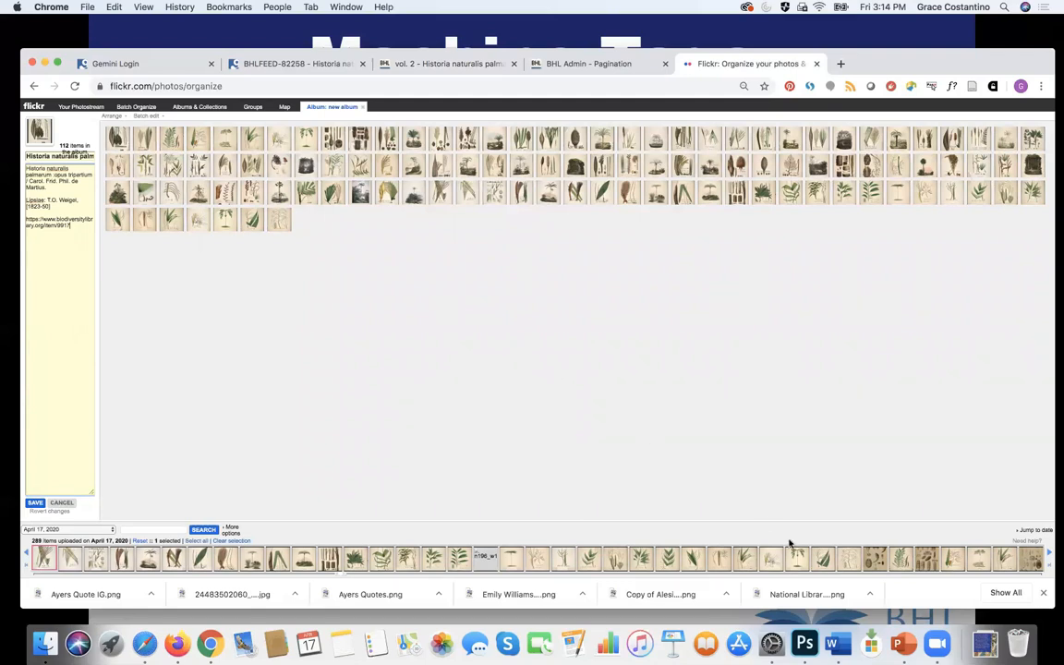
{"action": "left_click", "coordinate": [904, 644]}
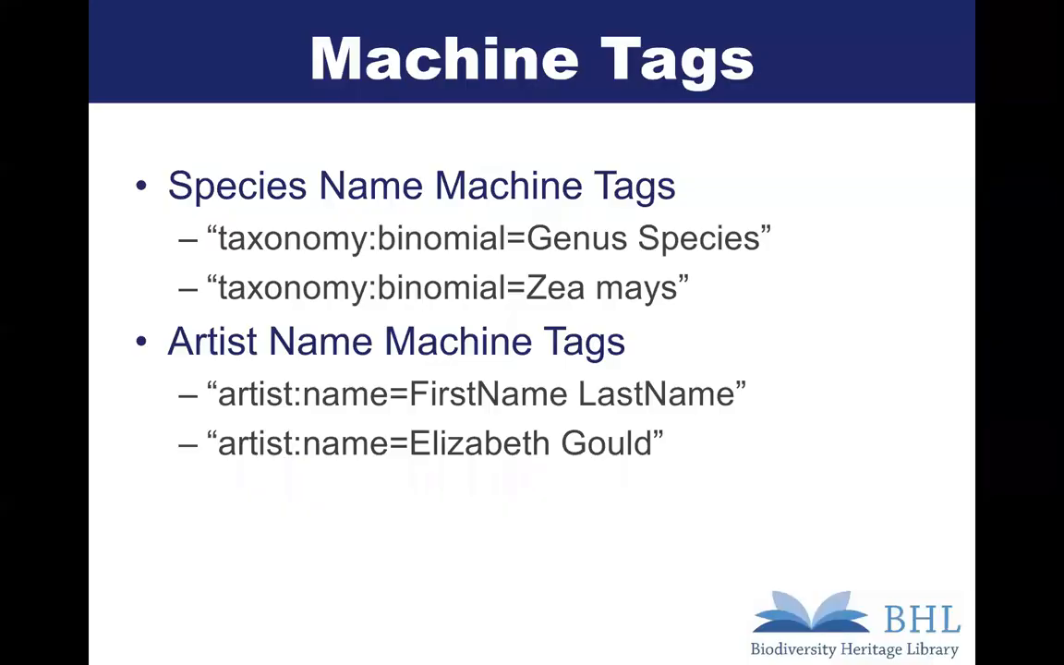
{"action": "left_click", "coordinate": [793, 451]}
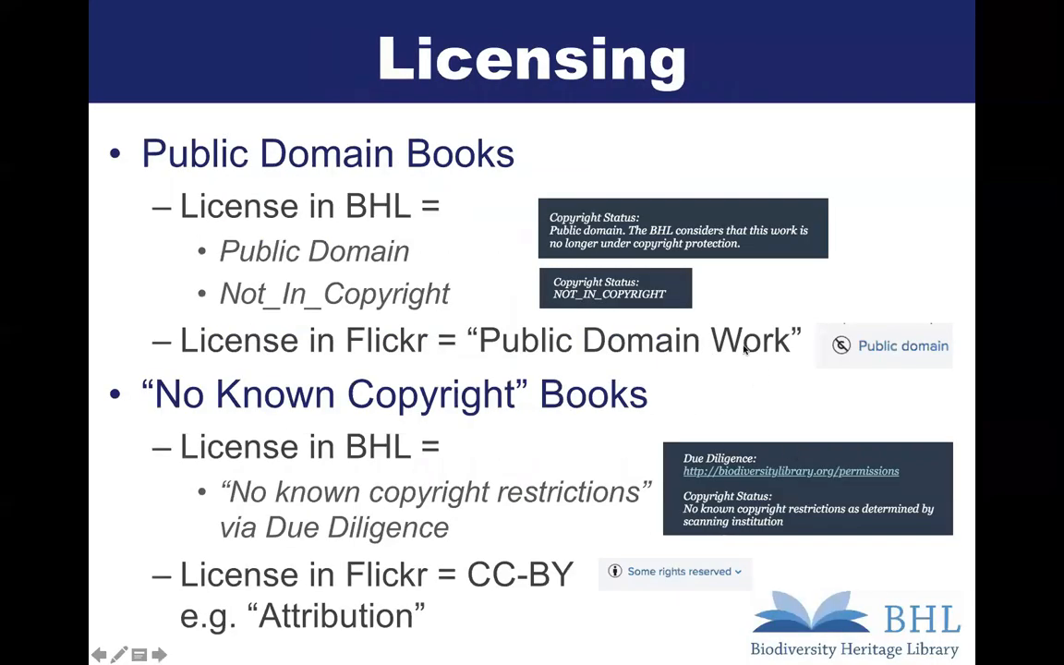
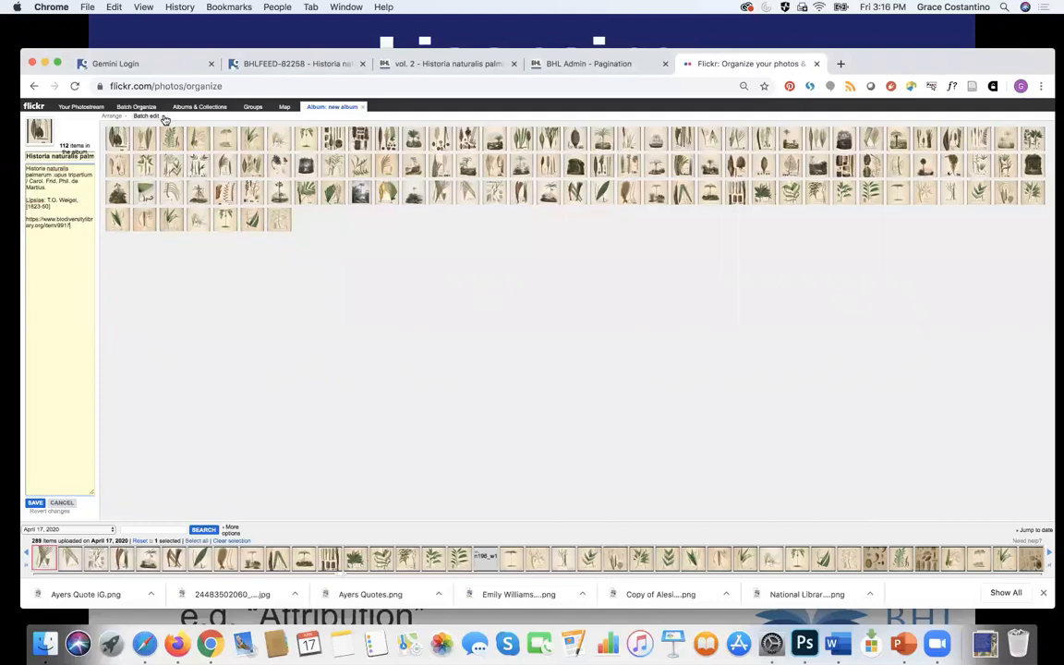
Step: License all 112 photos as Public Domain Work, set a plate as the album cover, and save the album
{"action": "left_click", "coordinate": [164, 120]}
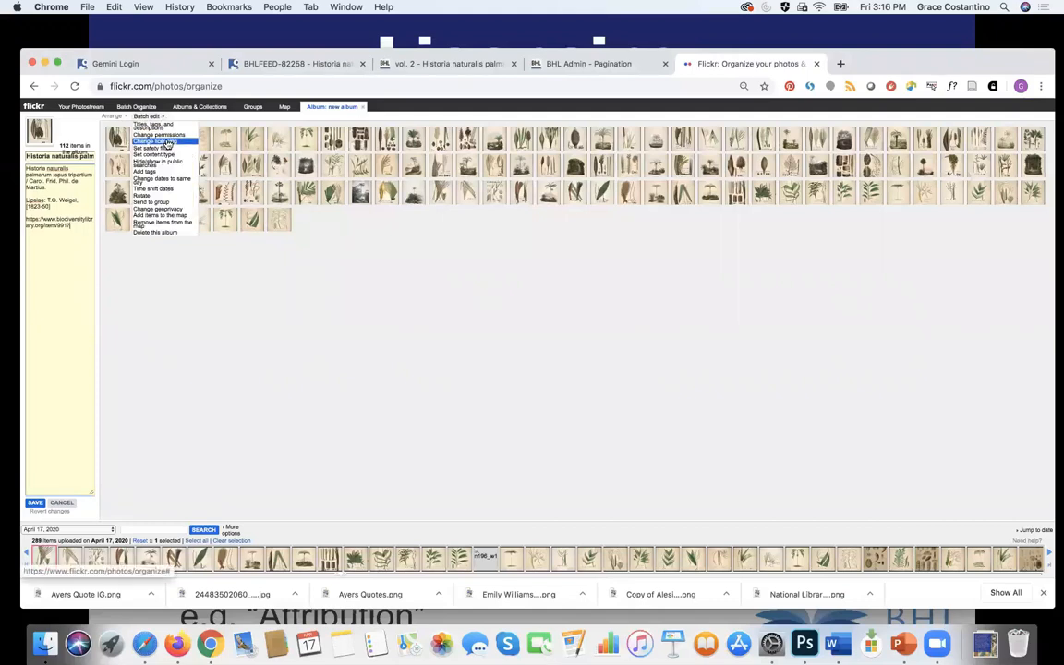
{"action": "left_click", "coordinate": [167, 143]}
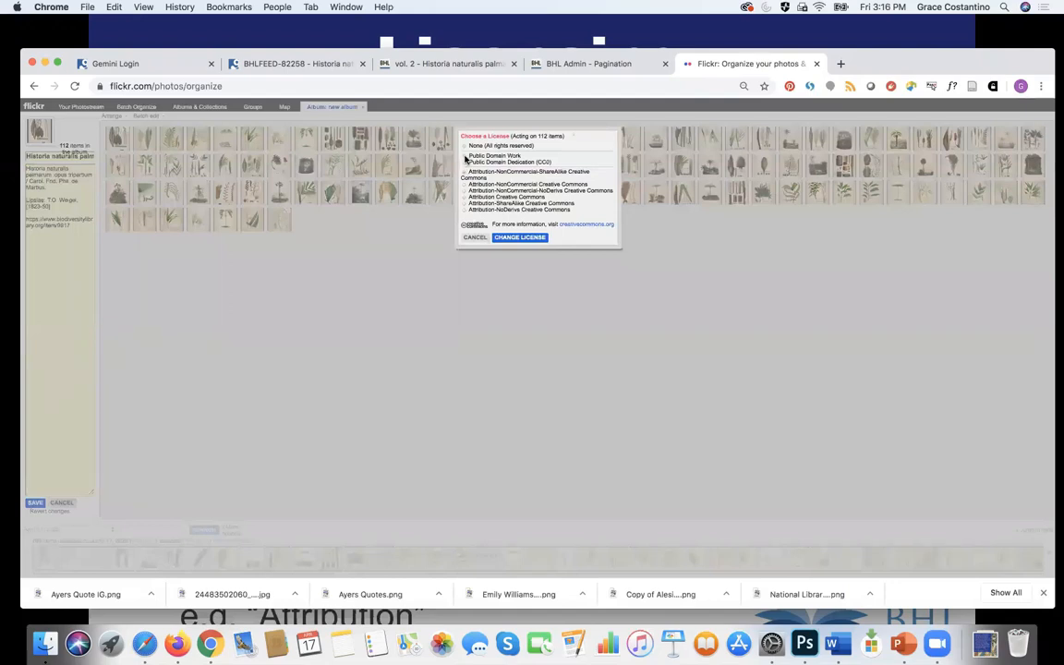
{"action": "left_click", "coordinate": [521, 238]}
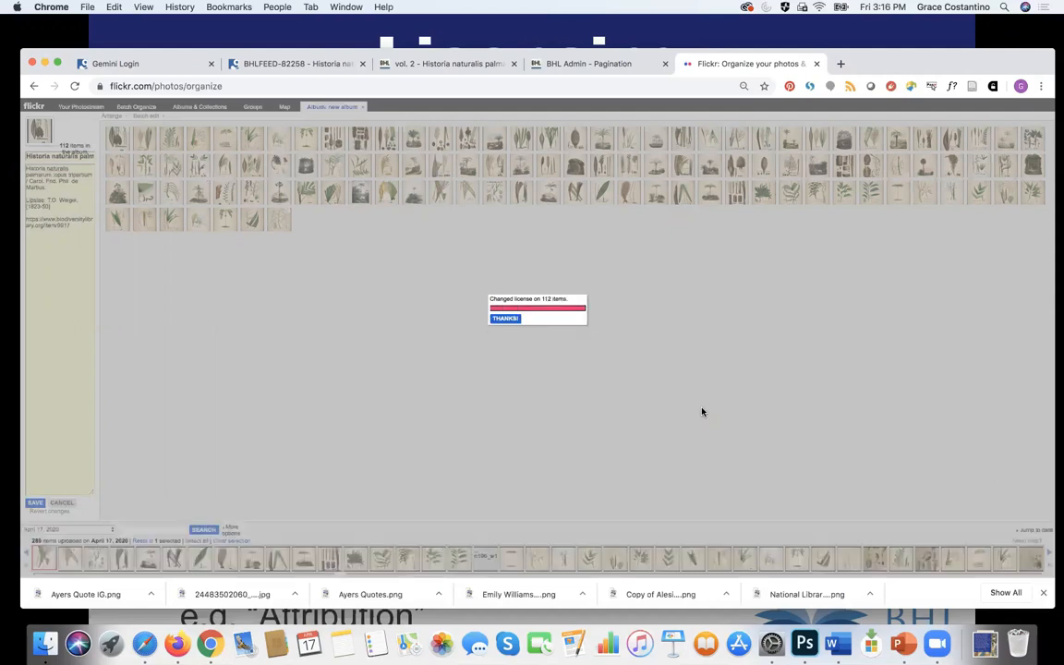
{"action": "left_click", "coordinate": [504, 319]}
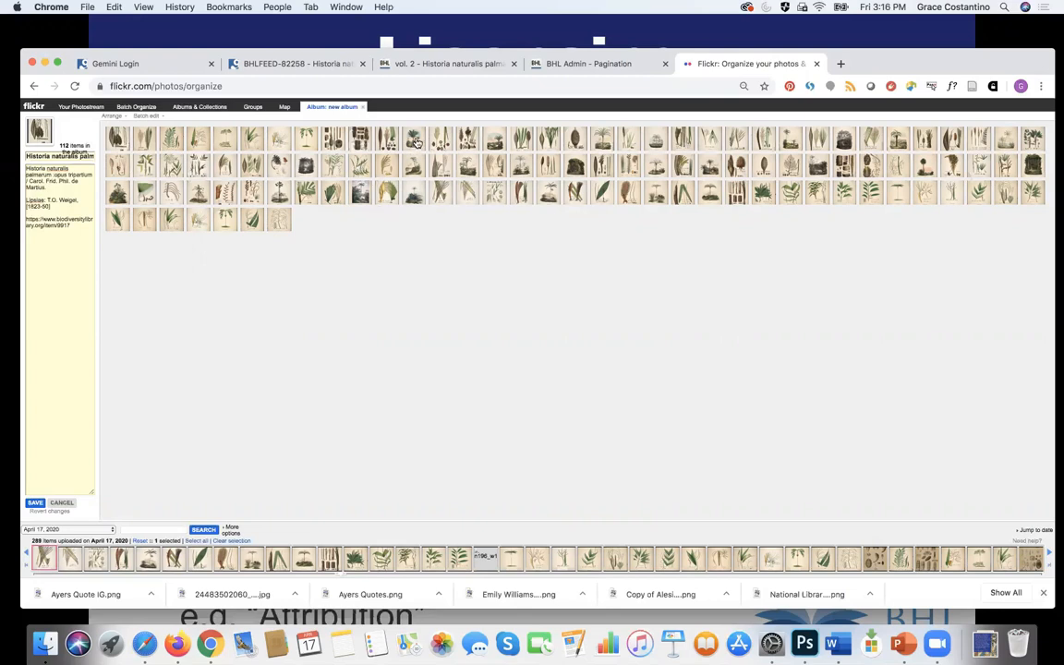
{"action": "left_click_drag", "start_coordinate": [415, 141], "coordinate": [39, 135]}
{"action": "left_click", "coordinate": [35, 503]}
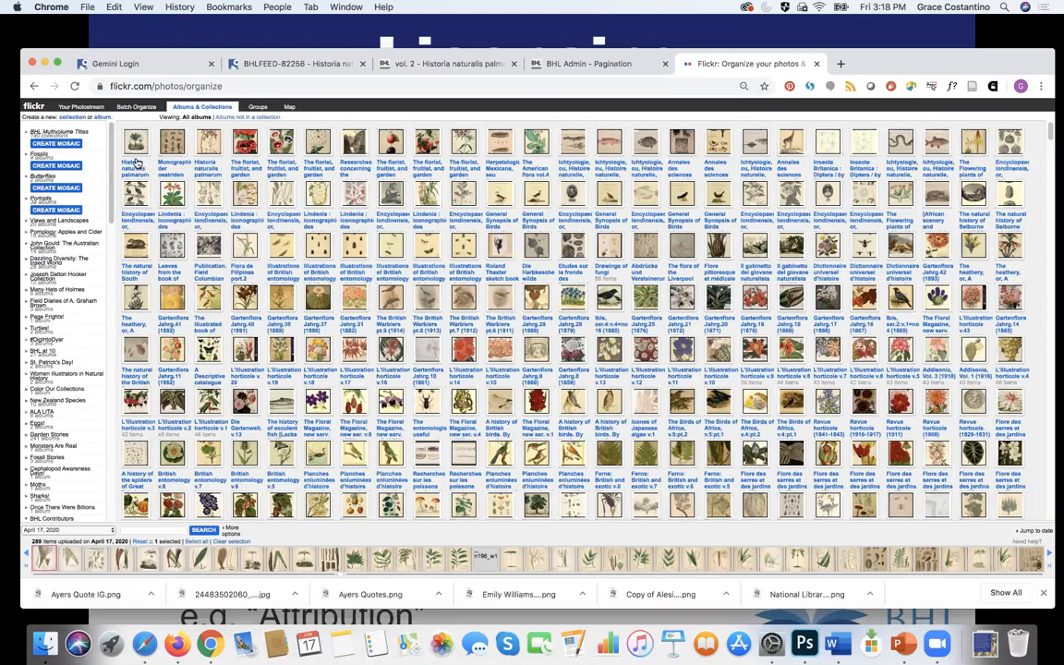
Step: Scroll the collections sidebar, then bring up the PowerPoint Licensing slide
{"action": "scroll", "coordinate": [110, 209], "scroll_direction": "down", "scroll_amount": 2}
{"action": "left_click_drag", "start_coordinate": [111, 209], "coordinate": [110, 127]}
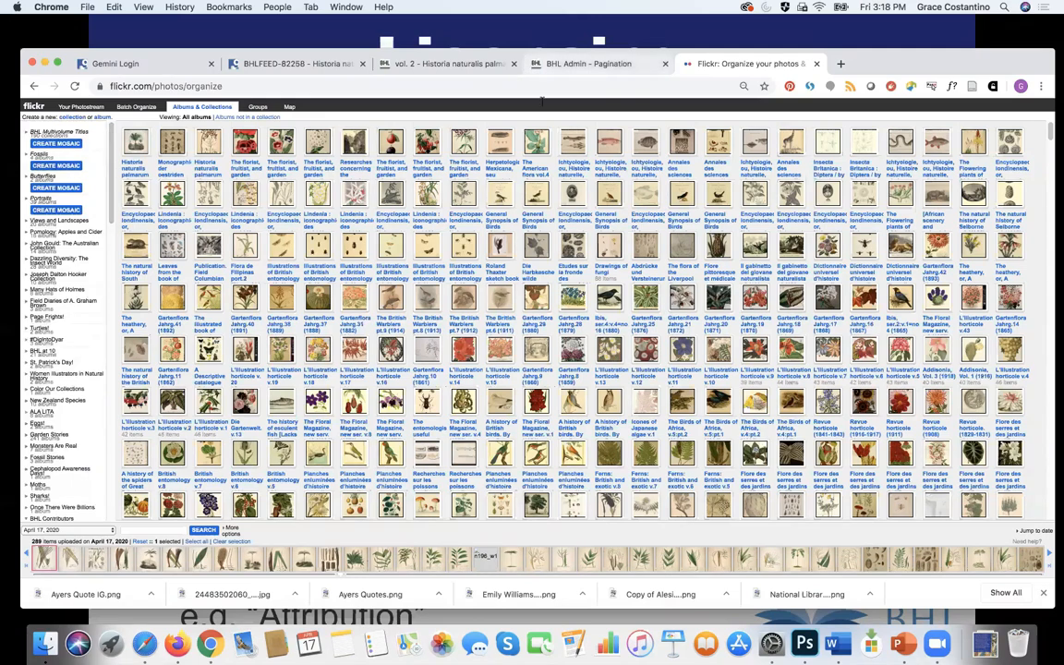
{"action": "left_click", "coordinate": [902, 644]}
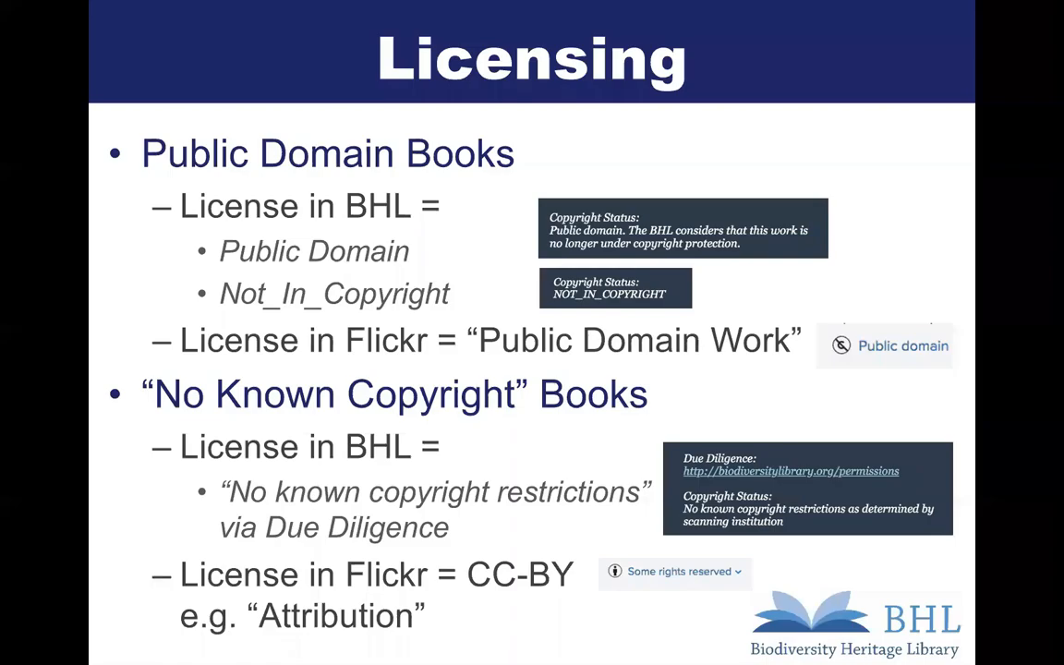
Step: Advance to the Collections slide, then switch back to the browser
{"action": "key", "text": "Right"}
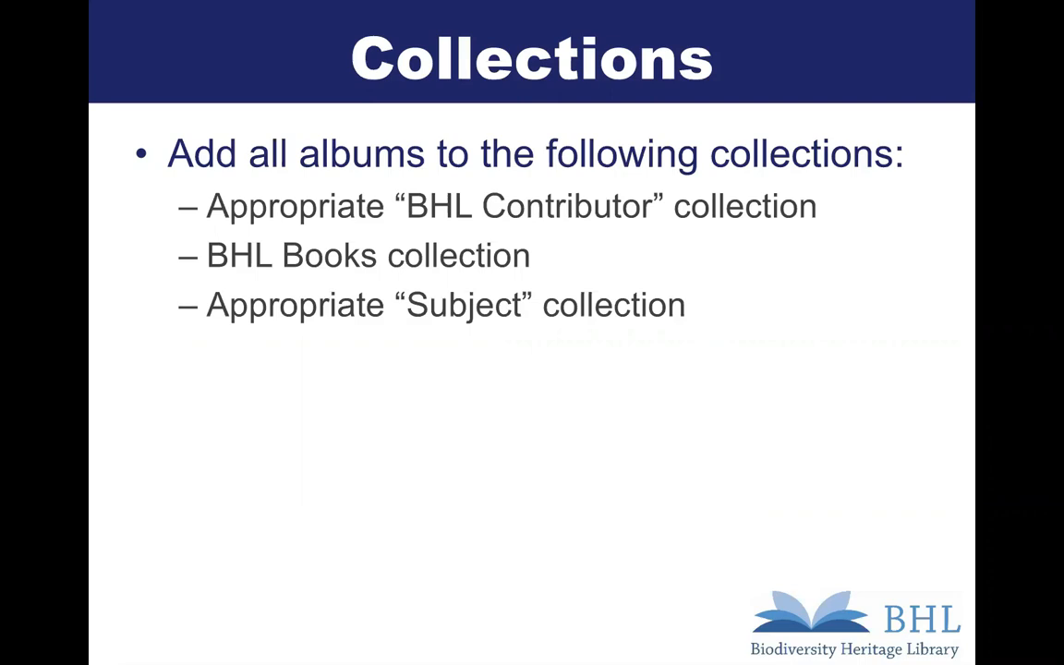
{"action": "key", "text": "super+shift+Tab"}
{"action": "key", "text": "super+shift+Tab"}
{"action": "key", "text": "super+shift+Tab"}
{"action": "key", "text": "super+shift+Tab"}
{"action": "key", "text": "super+shift+Tab"}
{"action": "key", "text": "super+shift+Tab"}
{"action": "key", "text": "super+shift+Tab"}
{"action": "key", "text": "super+shift+Tab"}
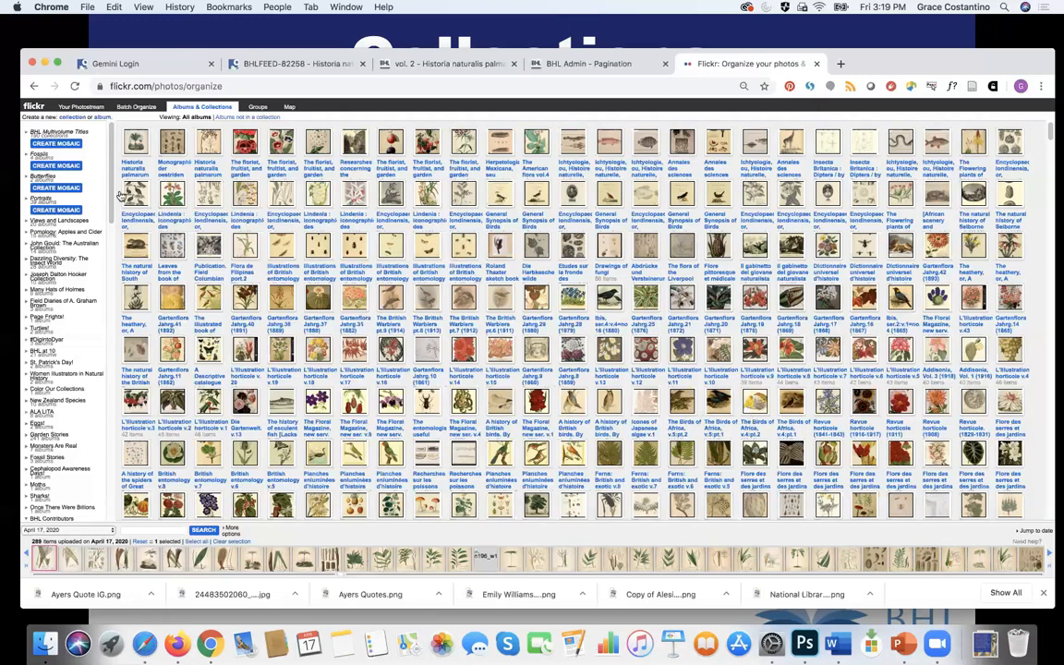
Step: Check the vol. 2 book's holding institution on its BHL page
{"action": "left_click_drag", "start_coordinate": [114, 176], "coordinate": [115, 266]}
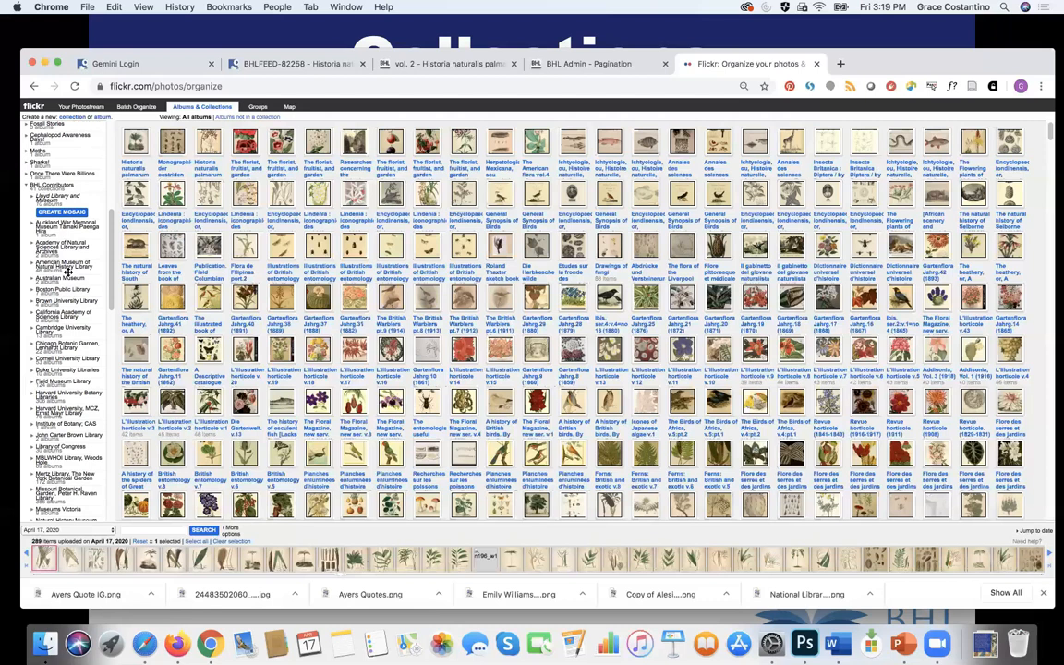
{"action": "left_click", "coordinate": [424, 65]}
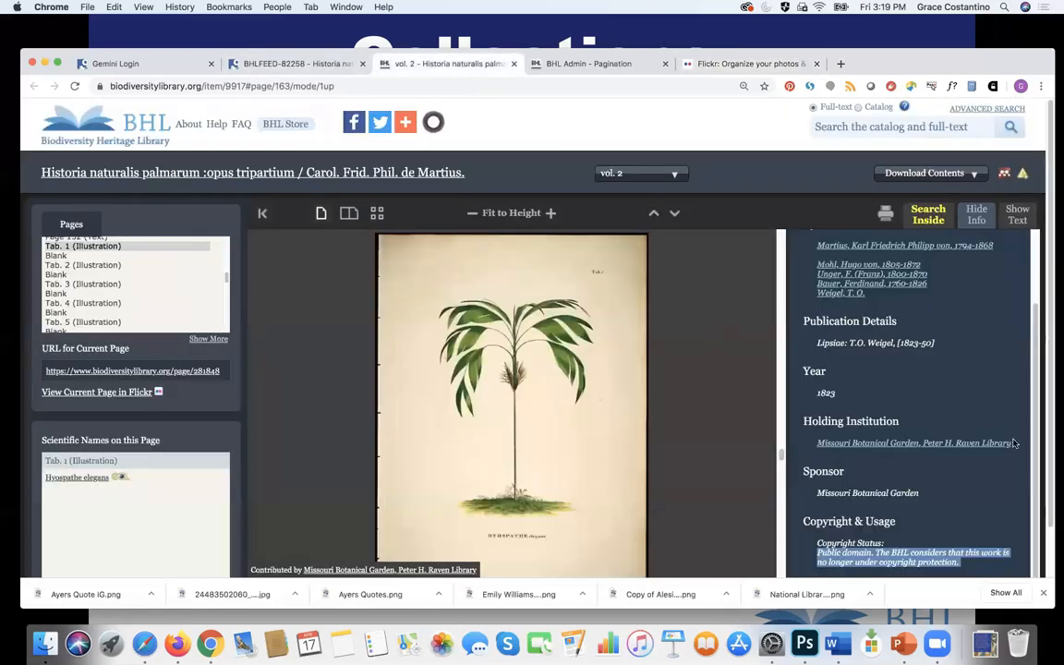
{"action": "left_click_drag", "start_coordinate": [1017, 444], "coordinate": [802, 423]}
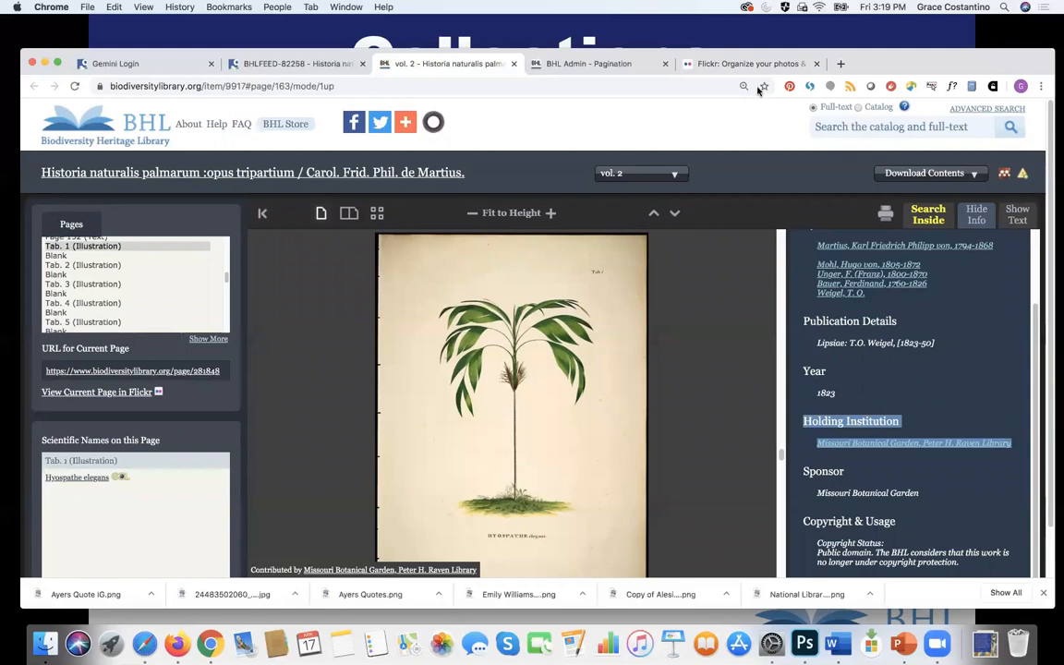
{"action": "left_click", "coordinate": [730, 64]}
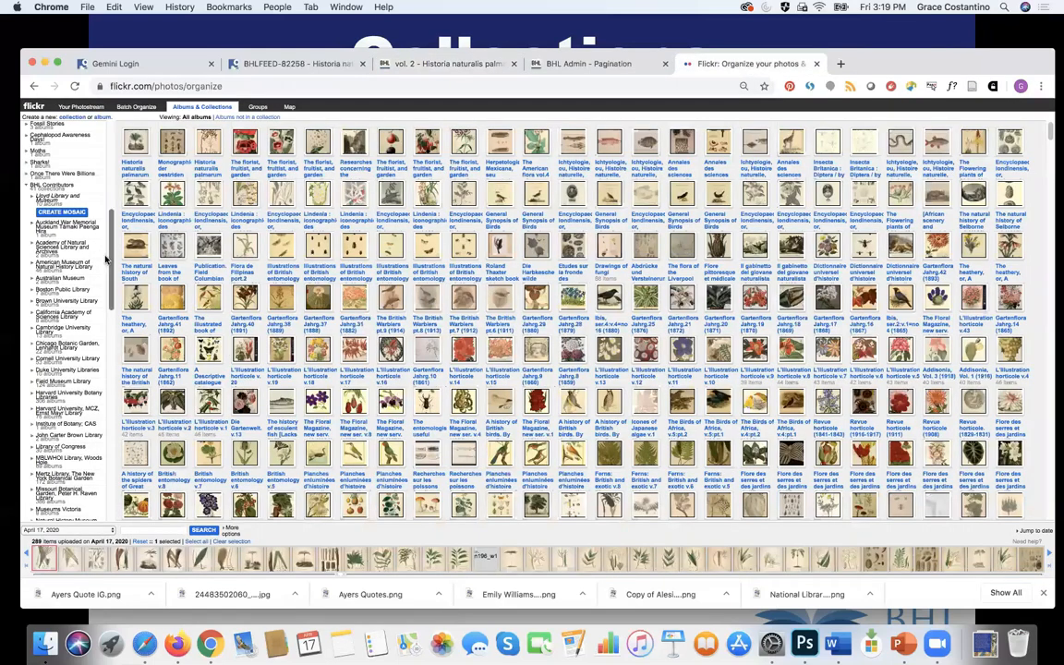
Step: Add the album to the Missouri Botanical Garden collection under BHL Contributors
{"action": "scroll", "coordinate": [102, 268], "scroll_direction": "down", "scroll_amount": 2}
{"action": "scroll", "coordinate": [101, 275], "scroll_direction": "down", "scroll_amount": 10}
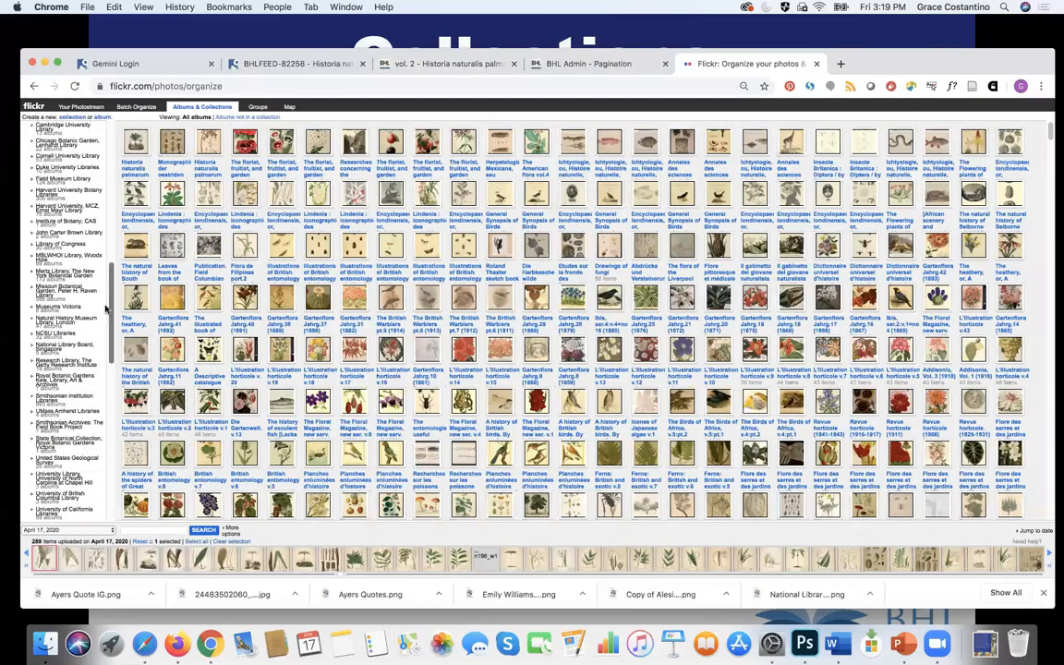
{"action": "left_click", "coordinate": [32, 290]}
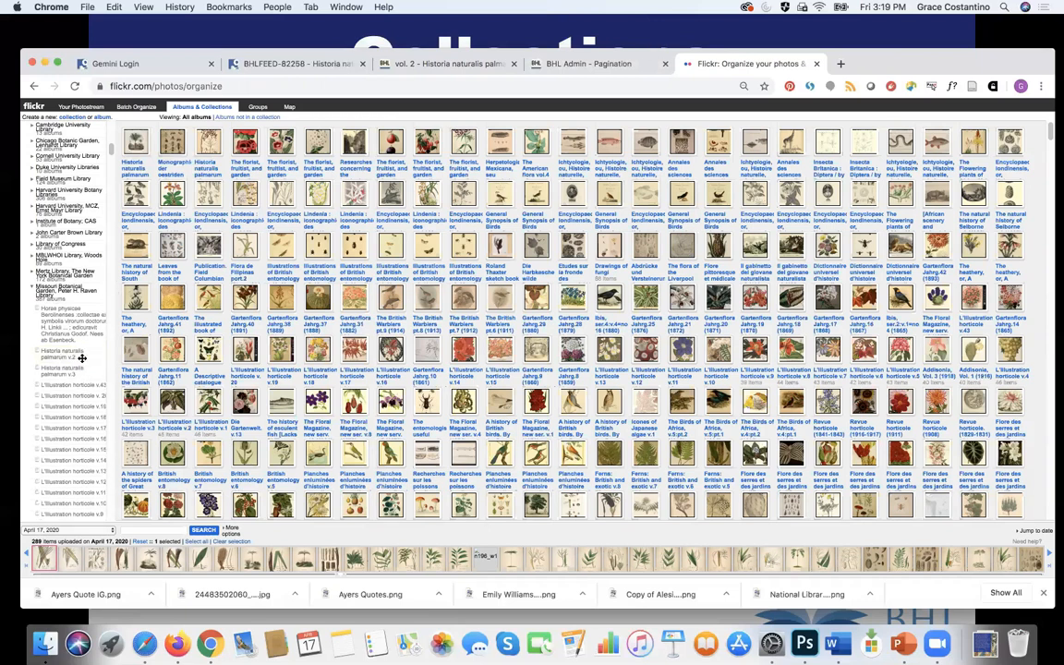
{"action": "left_click", "coordinate": [33, 288]}
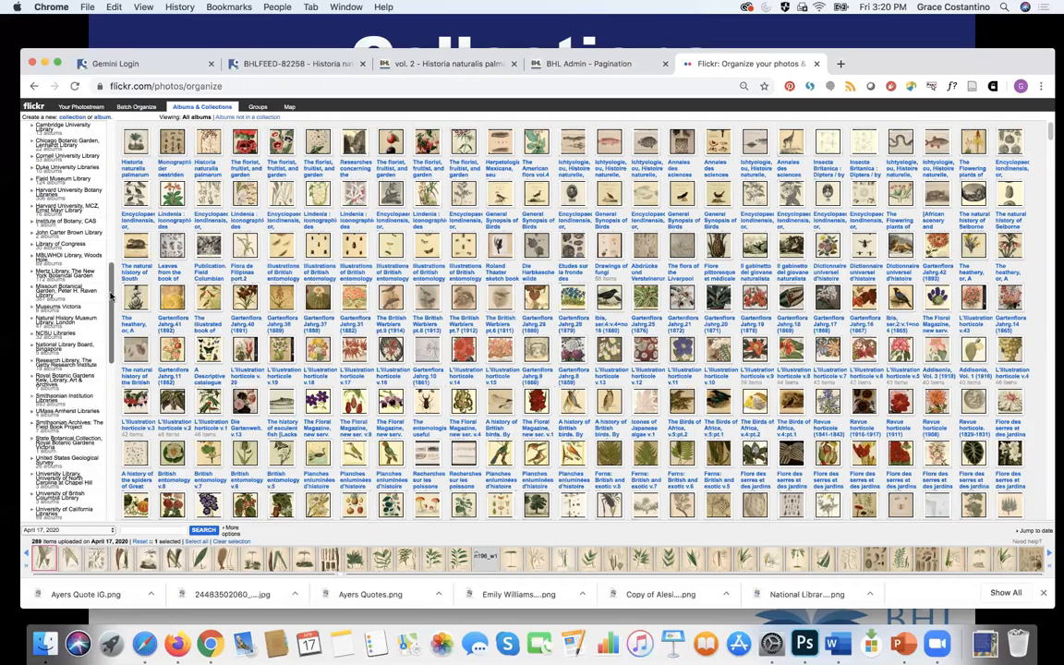
{"action": "left_click_drag", "start_coordinate": [109, 294], "coordinate": [109, 242]}
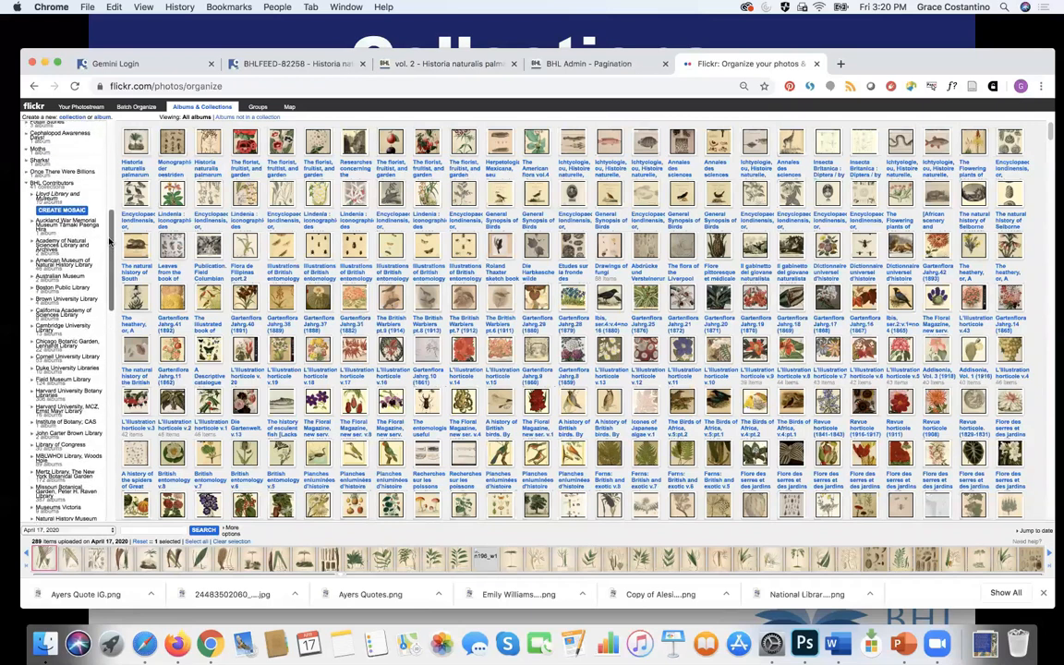
{"action": "left_click", "coordinate": [26, 182]}
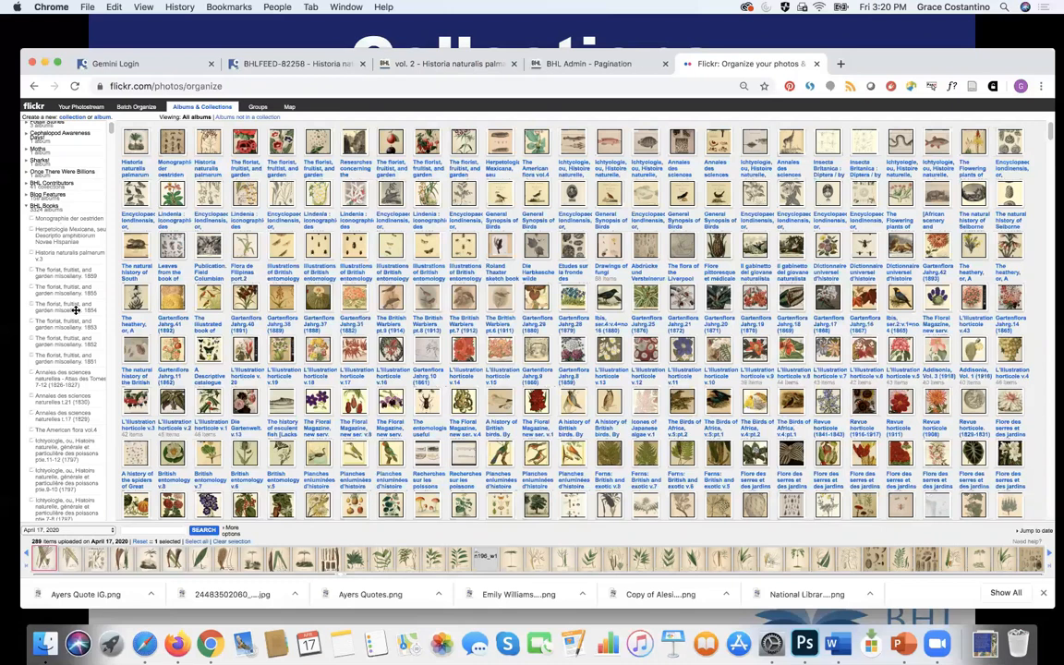
Step: Collapse BHL Books, look through the Flowering Plants albums, and open a new blank tab
{"action": "left_click", "coordinate": [27, 207]}
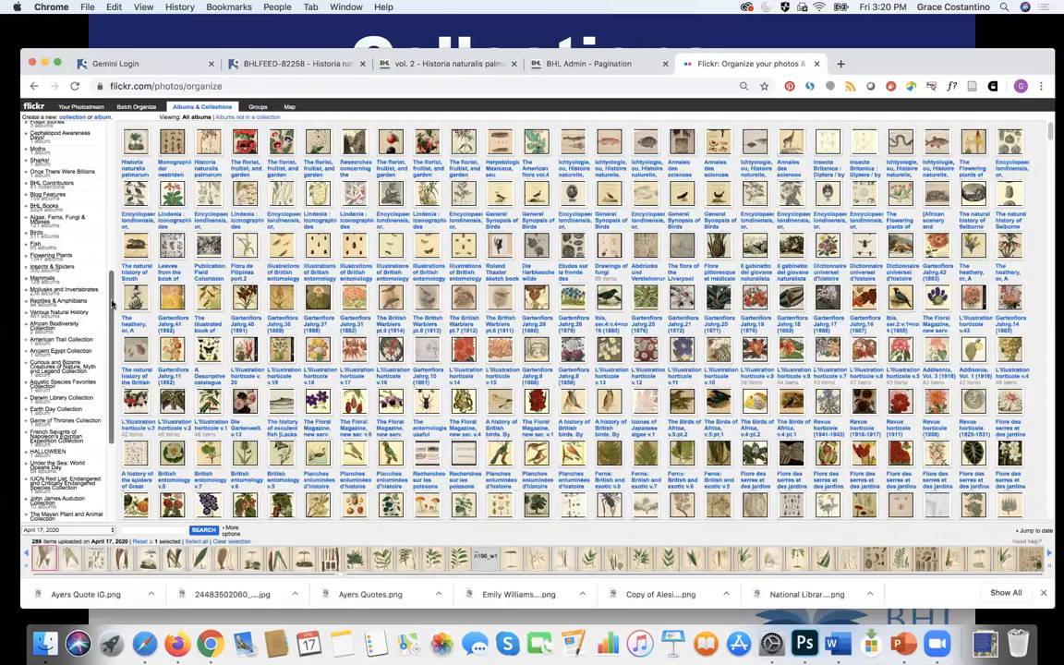
{"action": "scroll", "coordinate": [112, 303], "scroll_direction": "down", "scroll_amount": 3}
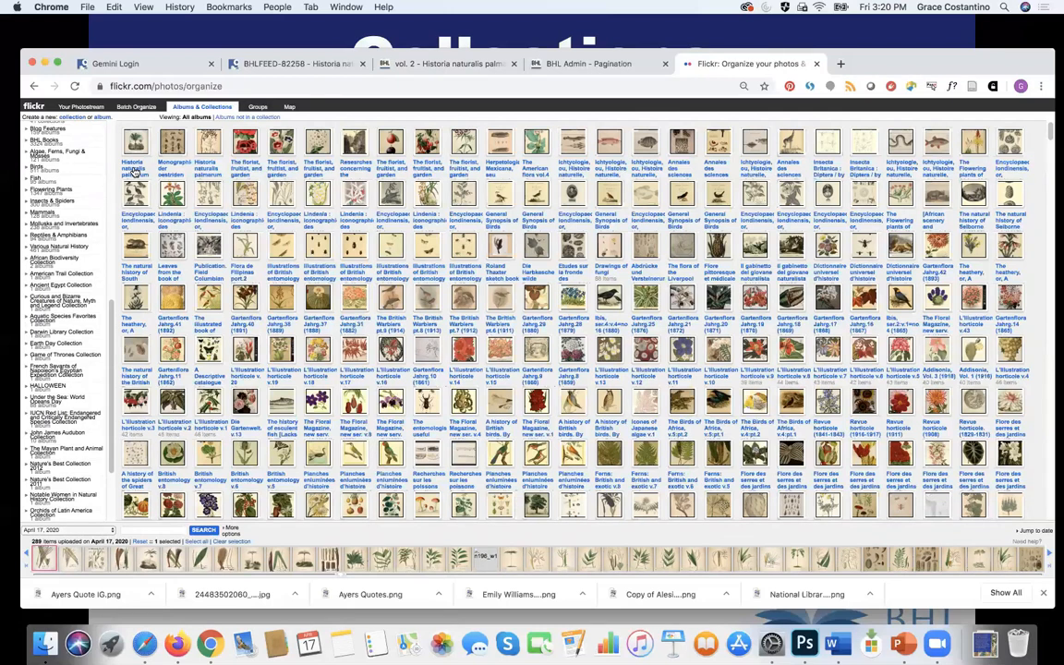
{"action": "left_click", "coordinate": [26, 190]}
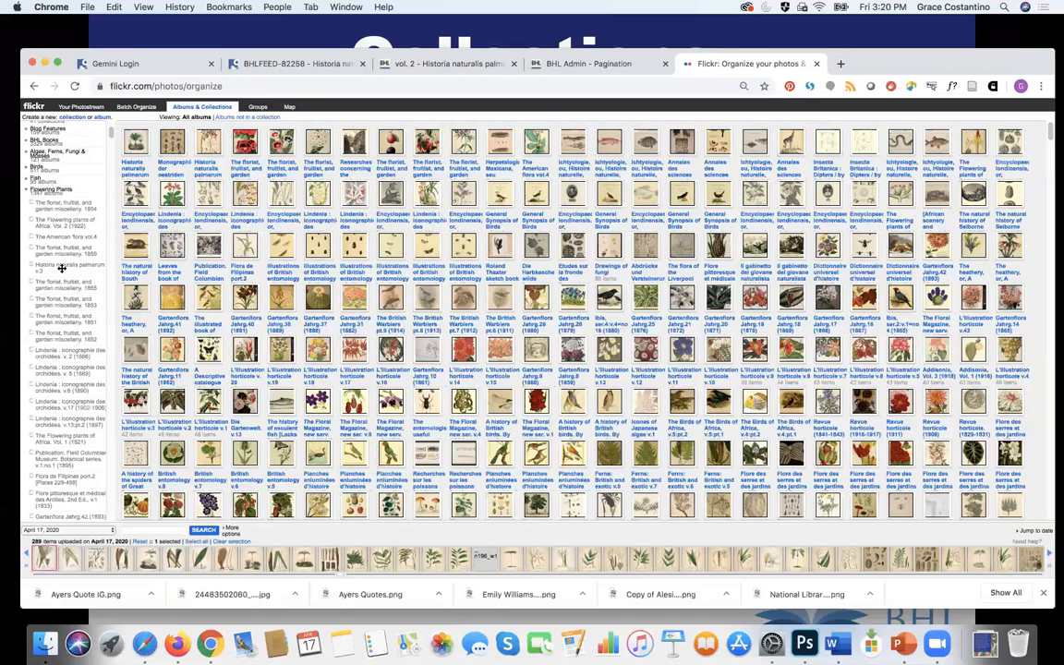
{"action": "left_click", "coordinate": [26, 190]}
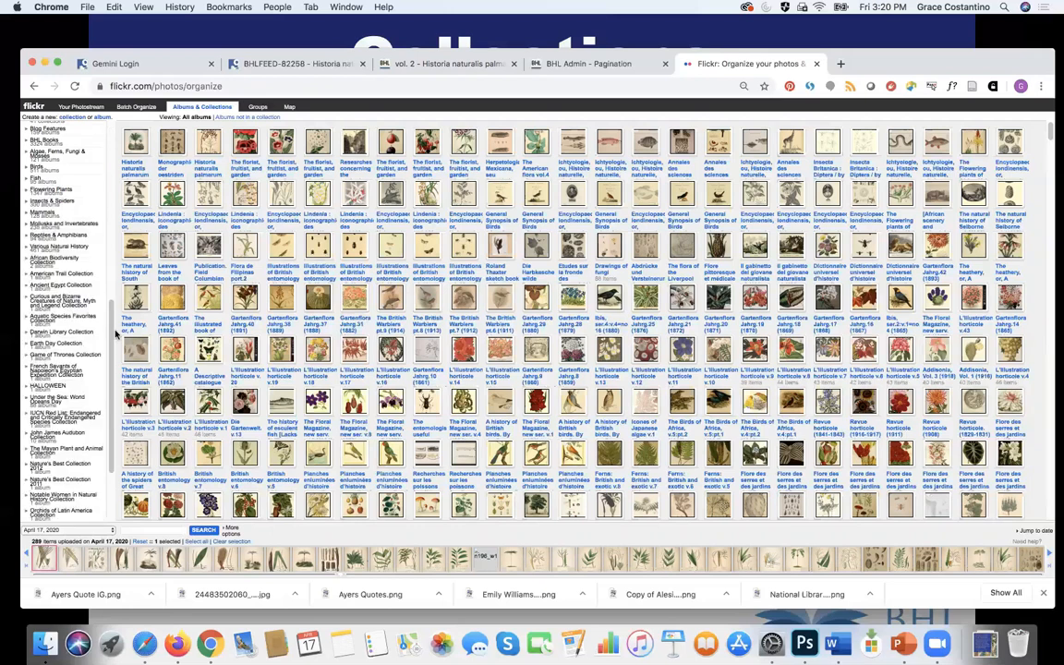
{"action": "scroll", "coordinate": [104, 343], "scroll_direction": "down", "scroll_amount": 2}
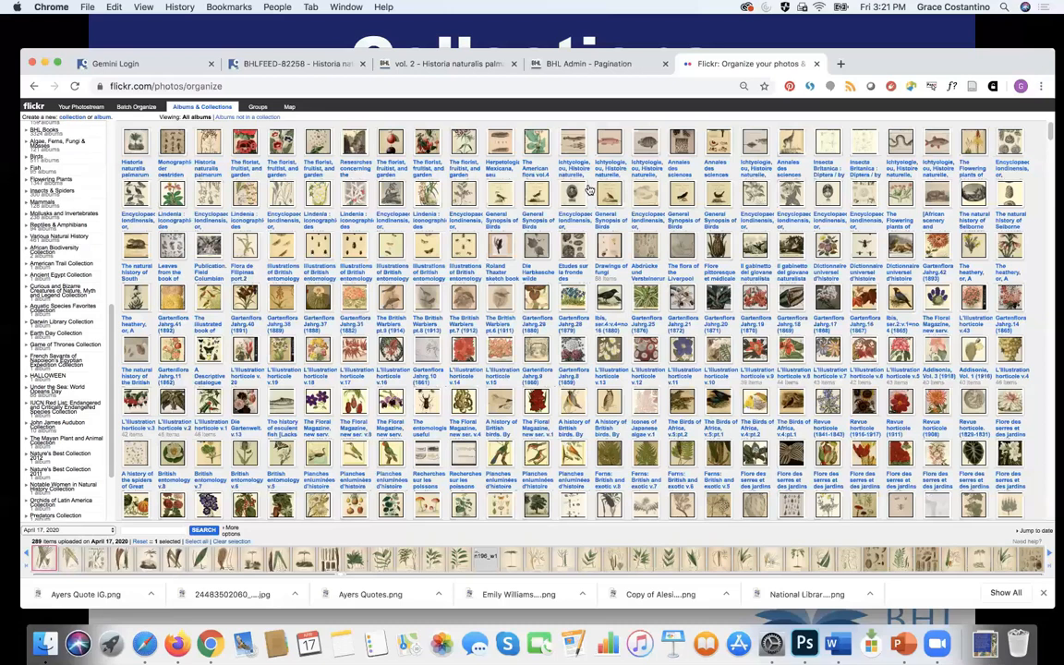
{"action": "left_click", "coordinate": [842, 65]}
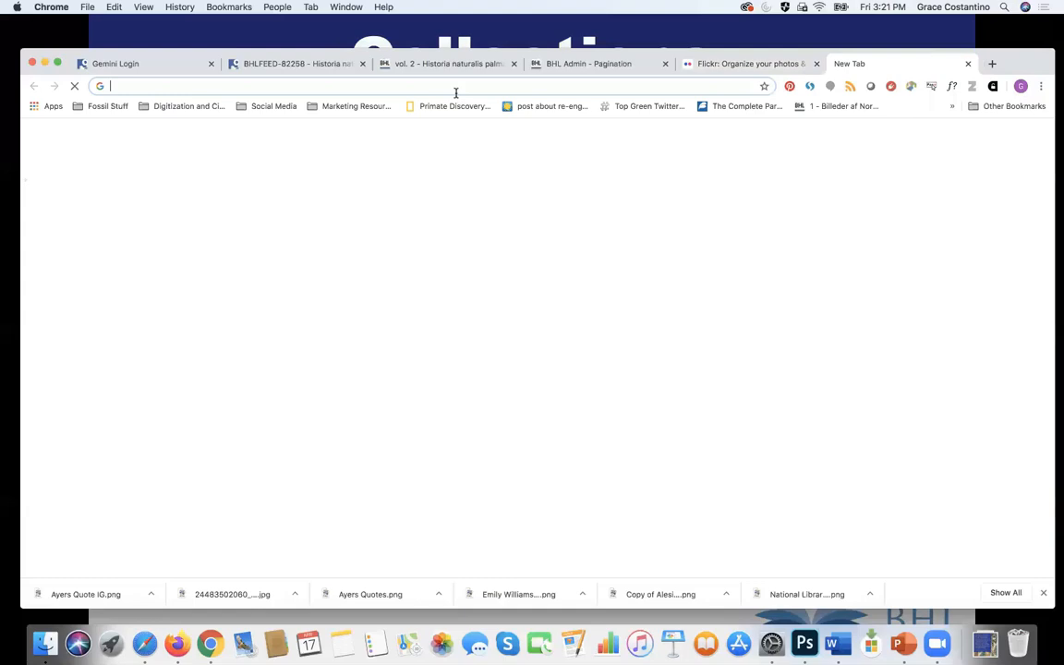
Step: Go to flickr.com/photos/biodivlibrary and open the sandgrouse plate n295_w1150
{"action": "type", "text": "flickr.com/photos/biodivlibrary"}
{"action": "key", "text": "Return"}
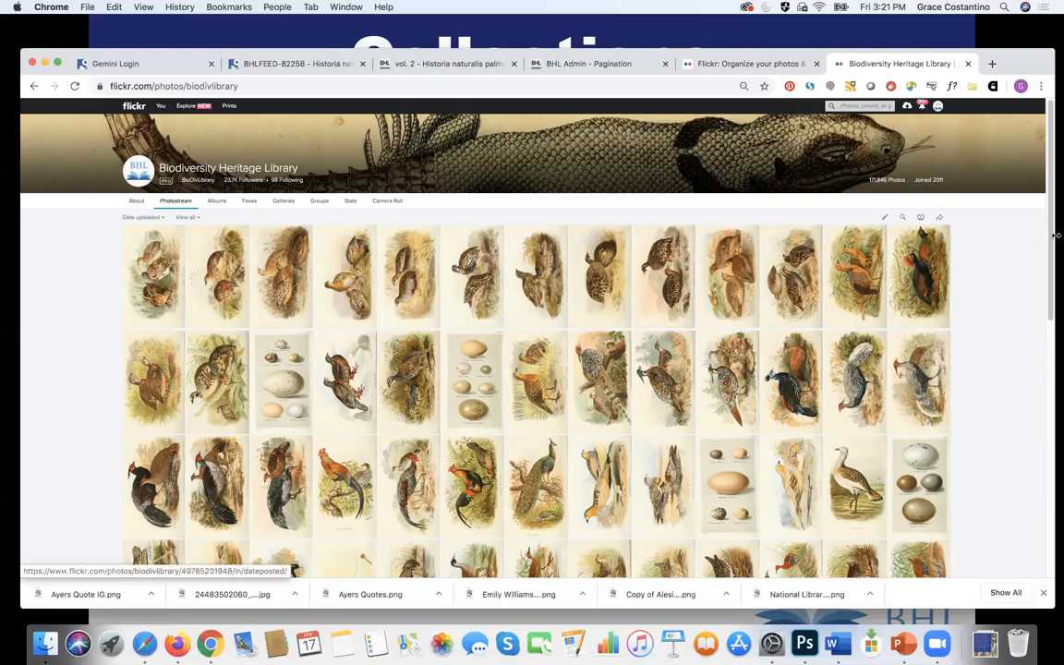
{"action": "left_click_drag", "start_coordinate": [1050, 241], "coordinate": [1043, 293]}
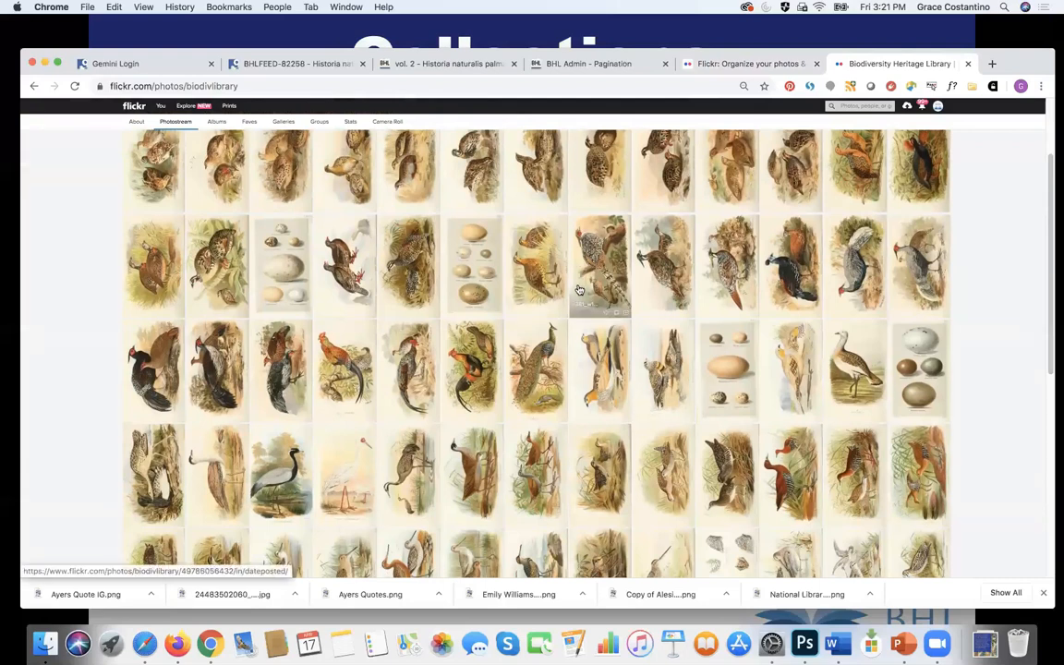
{"action": "left_click", "coordinate": [791, 349]}
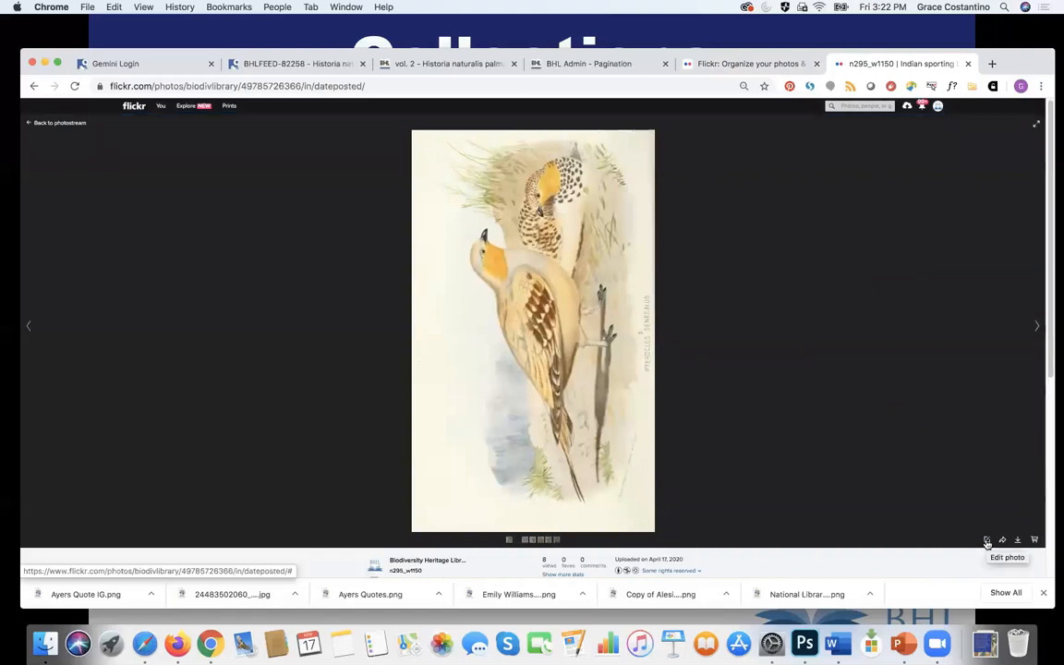
Step: Rotate the sandgrouse plate to landscape orientation with Flickr's Rotate editor
{"action": "left_click", "coordinate": [987, 541]}
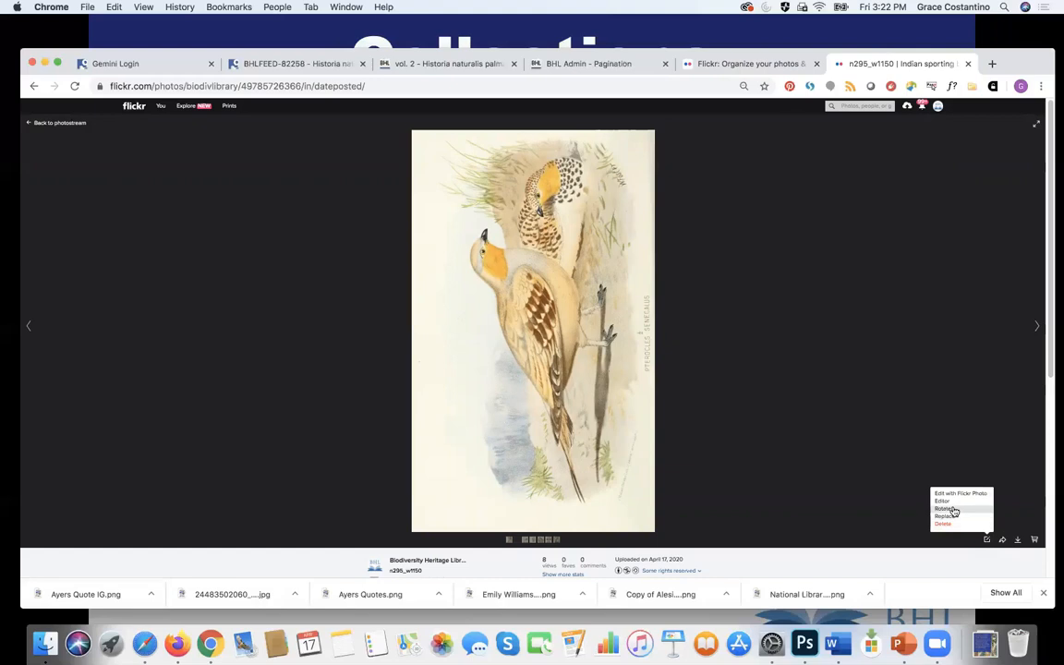
{"action": "left_click", "coordinate": [954, 510]}
{"action": "left_click", "coordinate": [462, 328]}
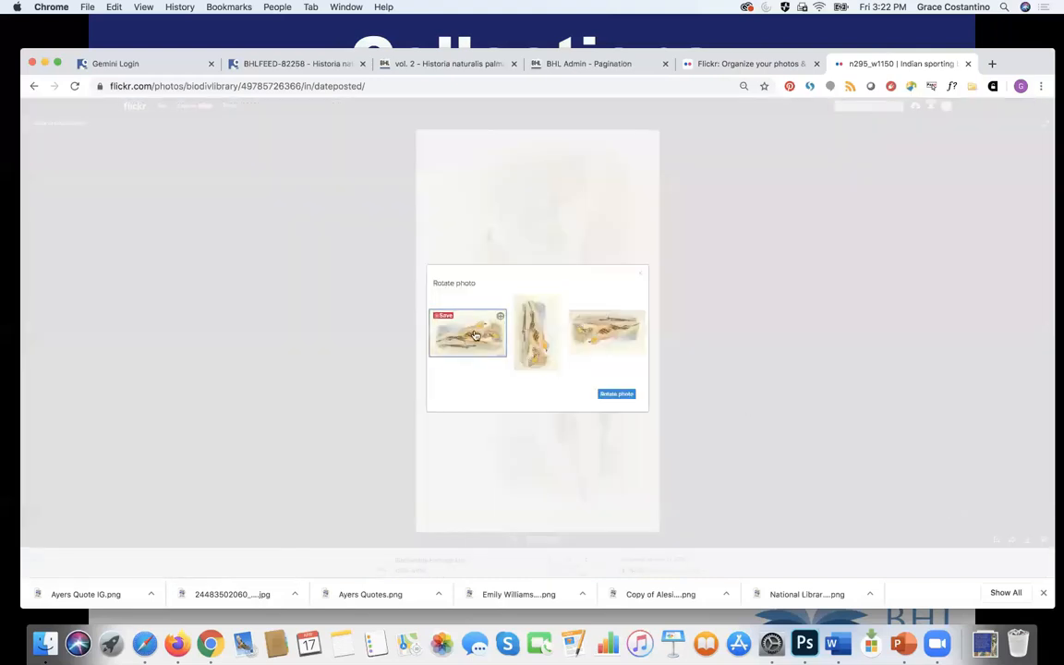
{"action": "left_click", "coordinate": [621, 396]}
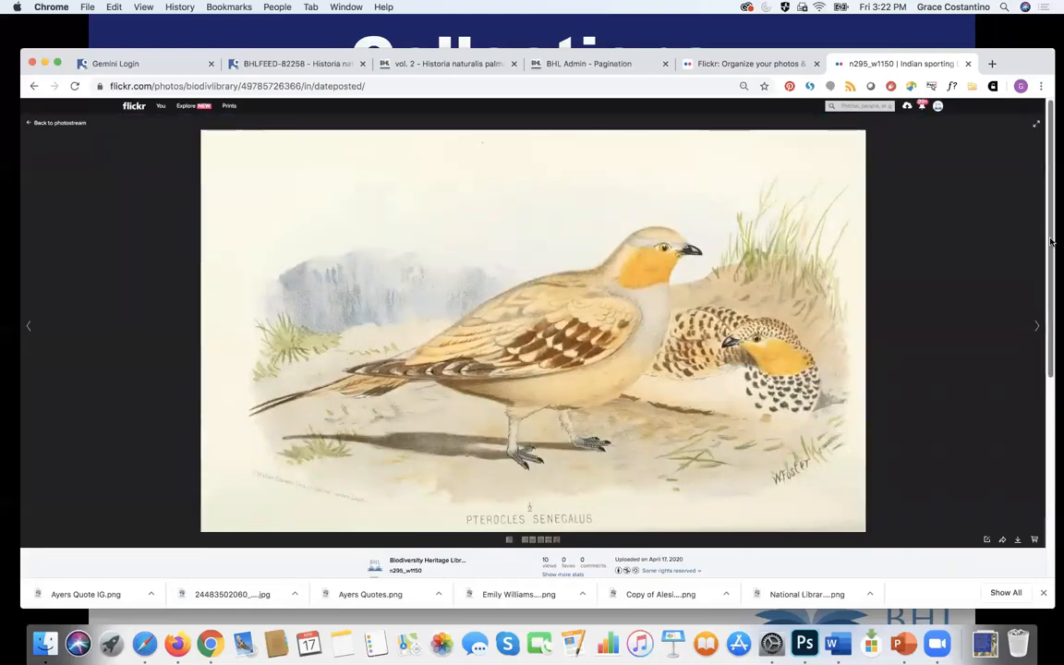
Step: Look over the plate's details and tags, then go to the BHLFEED-82258 issue tab
{"action": "scroll", "coordinate": [1046, 268], "scroll_direction": "down", "scroll_amount": 2}
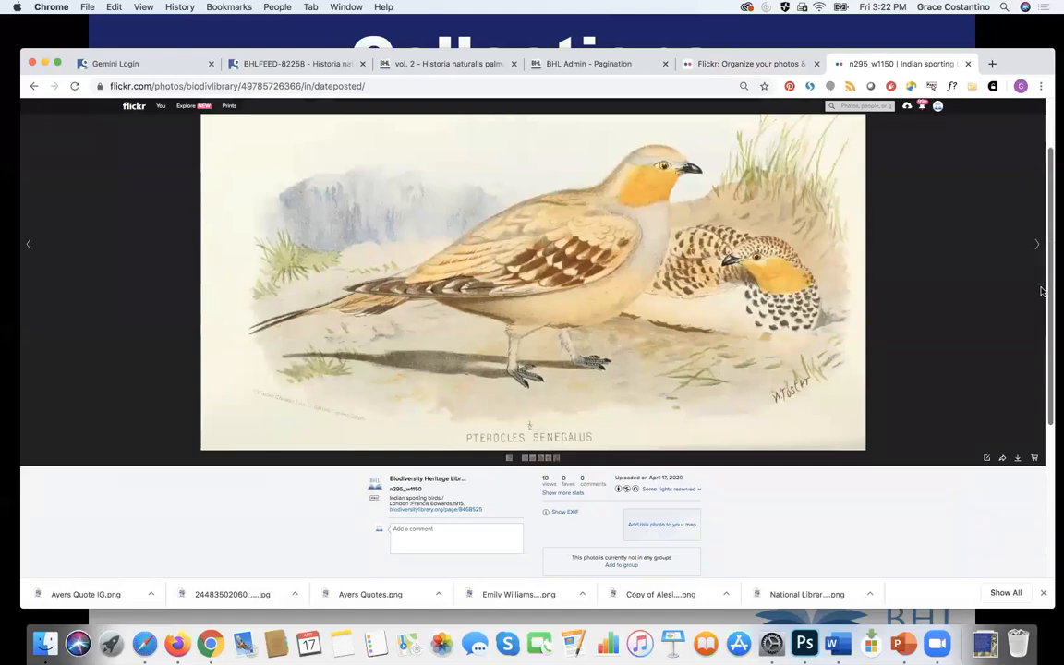
{"action": "scroll", "coordinate": [1030, 350], "scroll_direction": "down", "scroll_amount": 5}
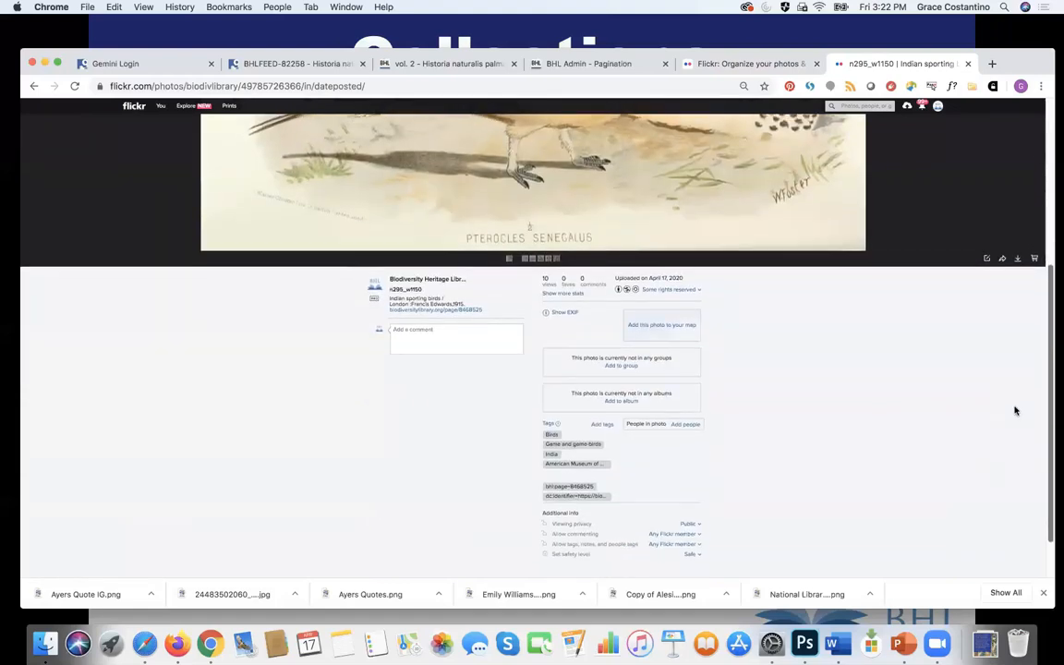
{"action": "scroll", "coordinate": [1015, 416], "scroll_direction": "down", "scroll_amount": 2}
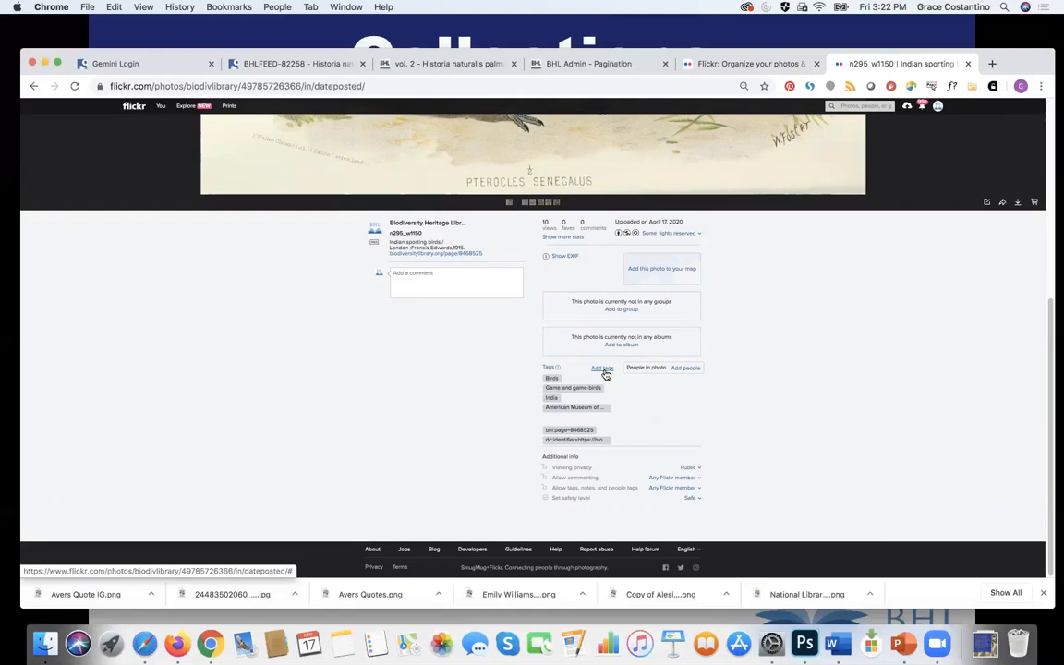
{"action": "left_click", "coordinate": [605, 371]}
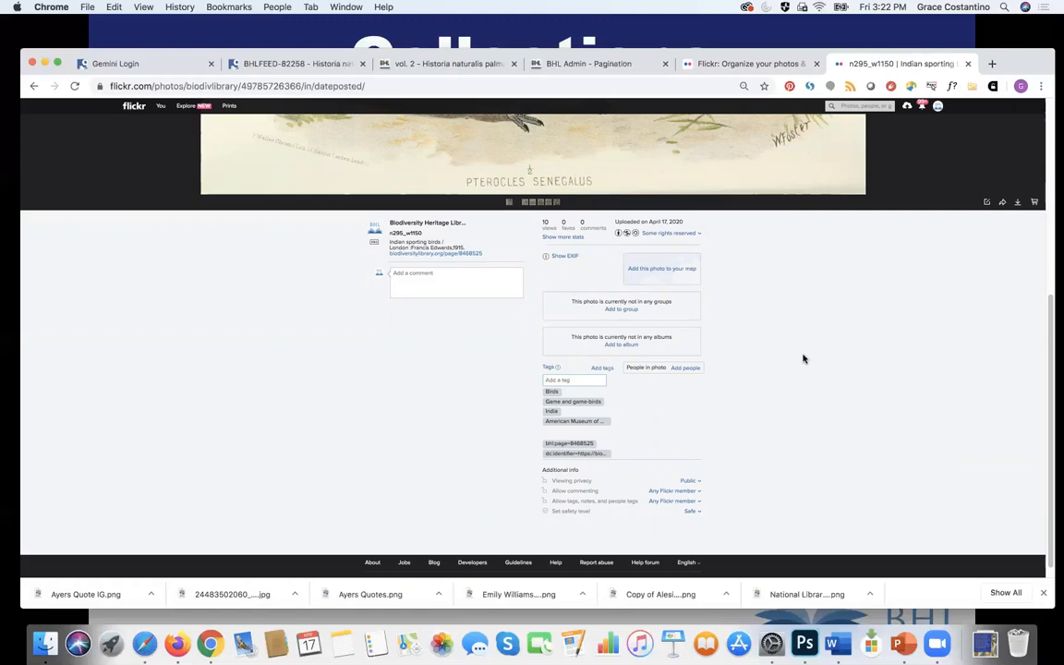
{"action": "left_click", "coordinate": [308, 67]}
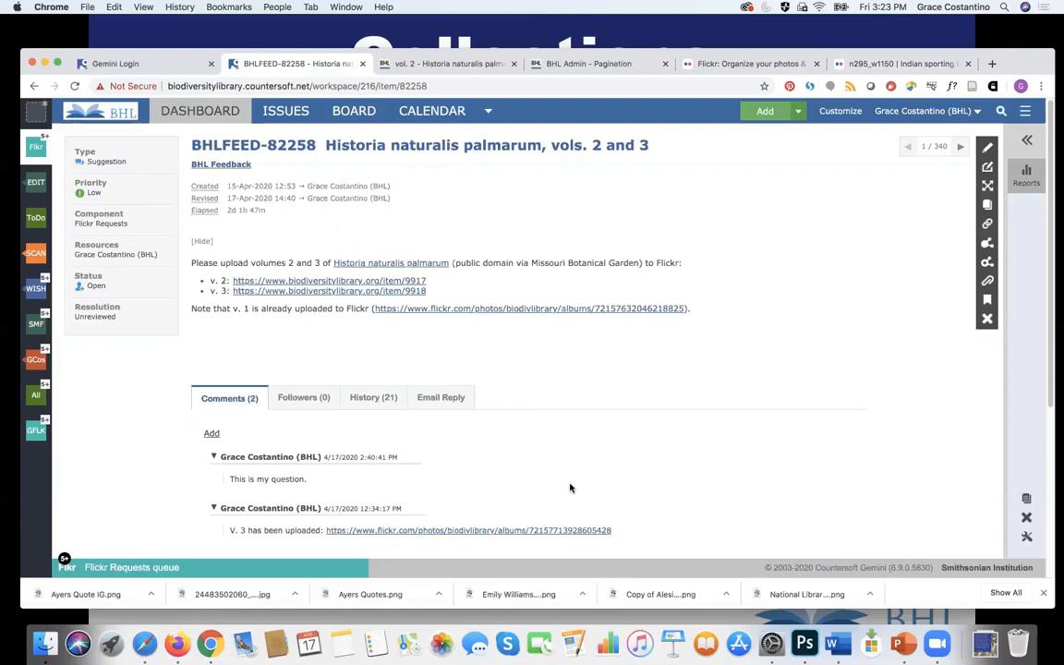
Step: Open the Historia naturalis palmarum v.2 album via You > Albums and copy its URL
{"action": "left_click", "coordinate": [879, 64]}
{"action": "mouse_move", "coordinate": [153, 108]}
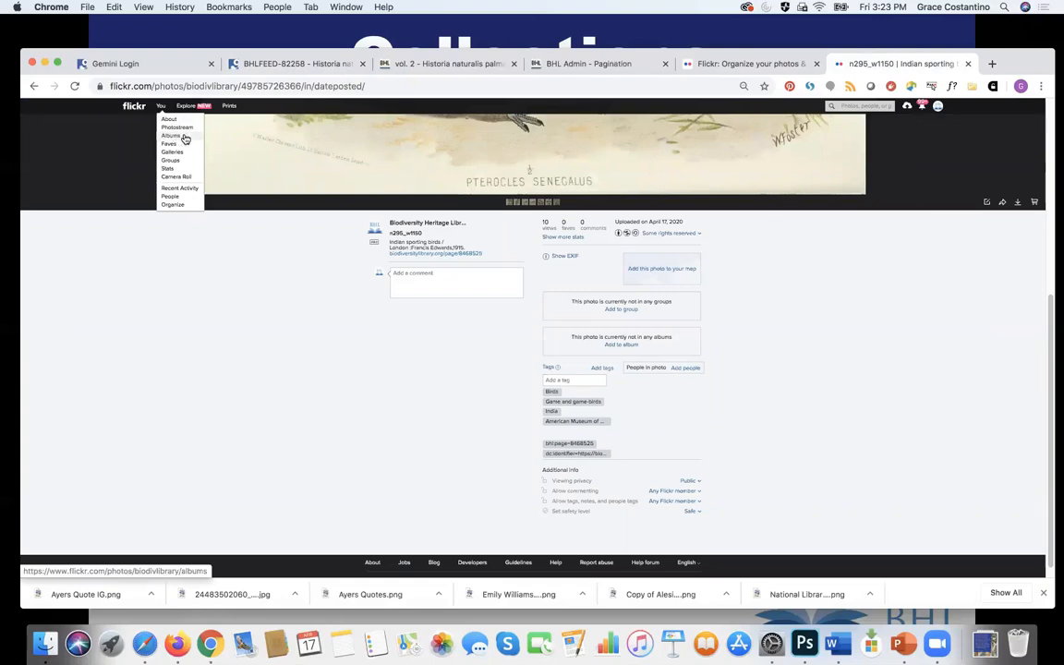
{"action": "left_click", "coordinate": [173, 136]}
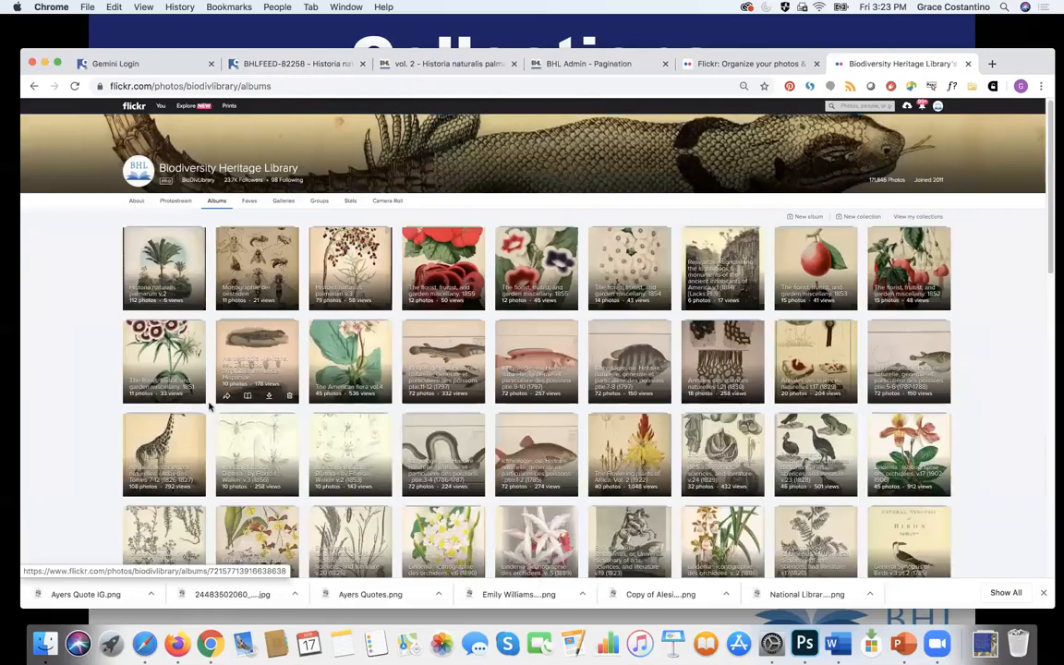
{"action": "left_click", "coordinate": [172, 257]}
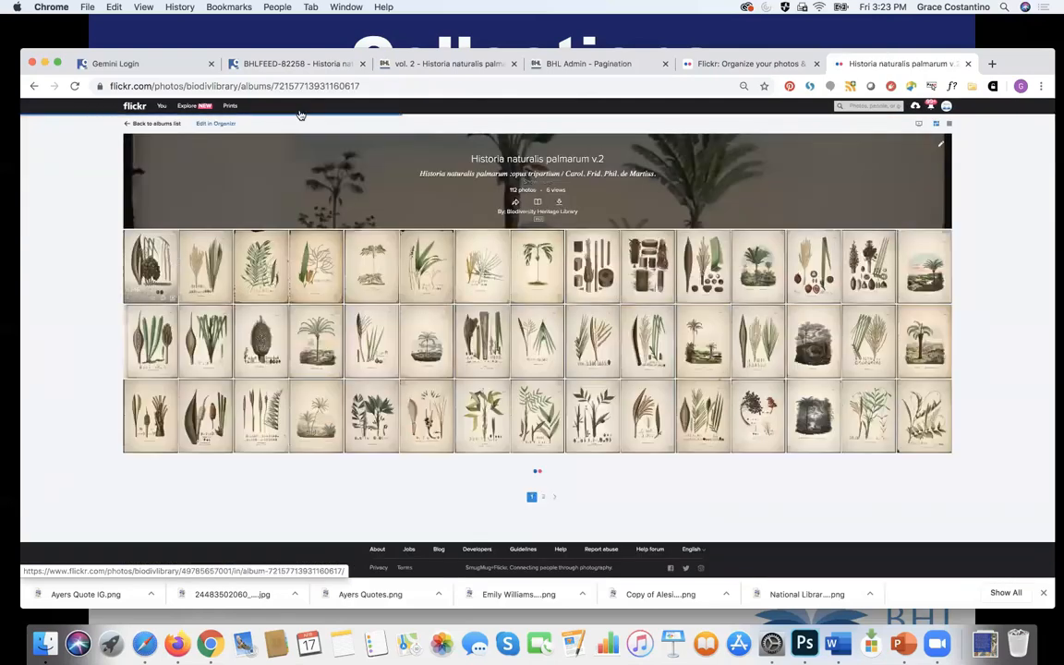
{"action": "left_click", "coordinate": [314, 84]}
{"action": "key", "text": "super+c"}
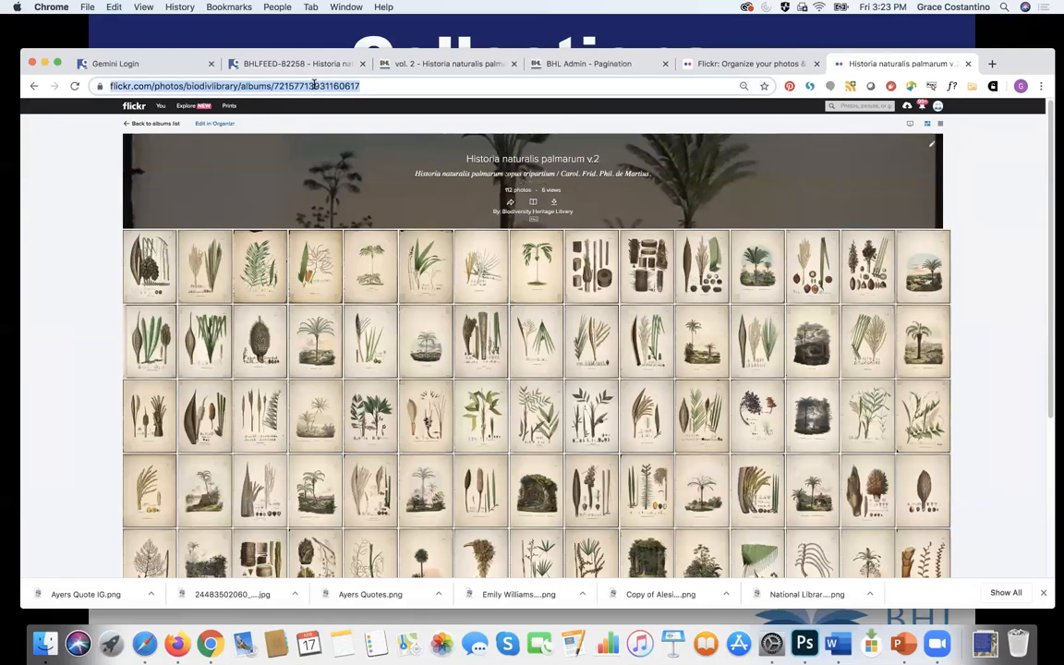
{"action": "left_click", "coordinate": [295, 64]}
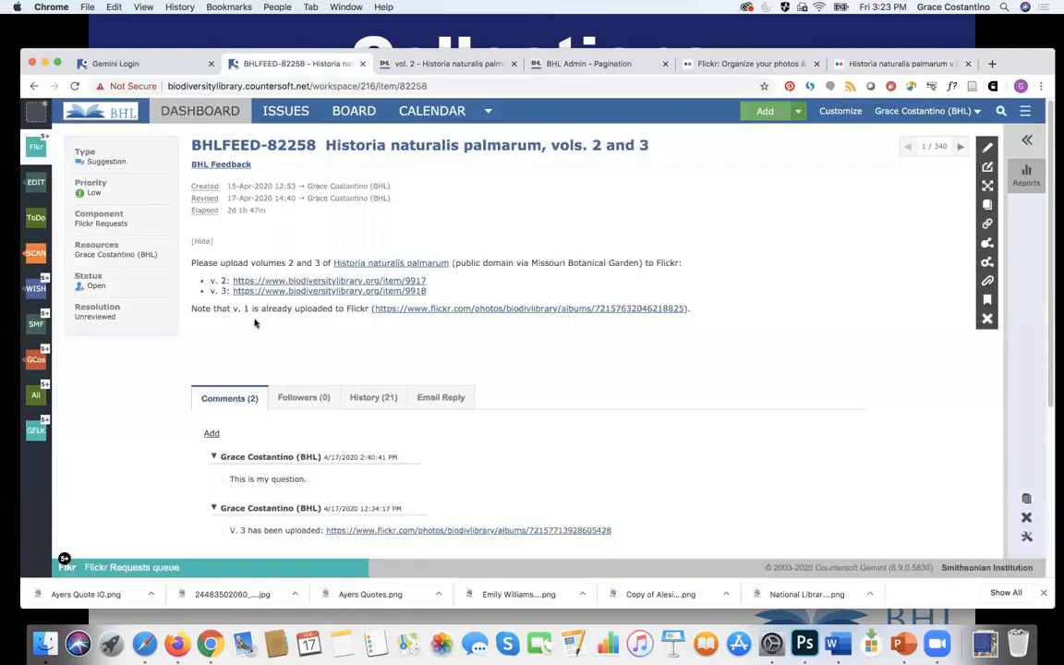
Step: Post a comment 'v. 2 uploaded:' with the album link and a note that it's ready for QA
{"action": "left_click", "coordinate": [212, 435]}
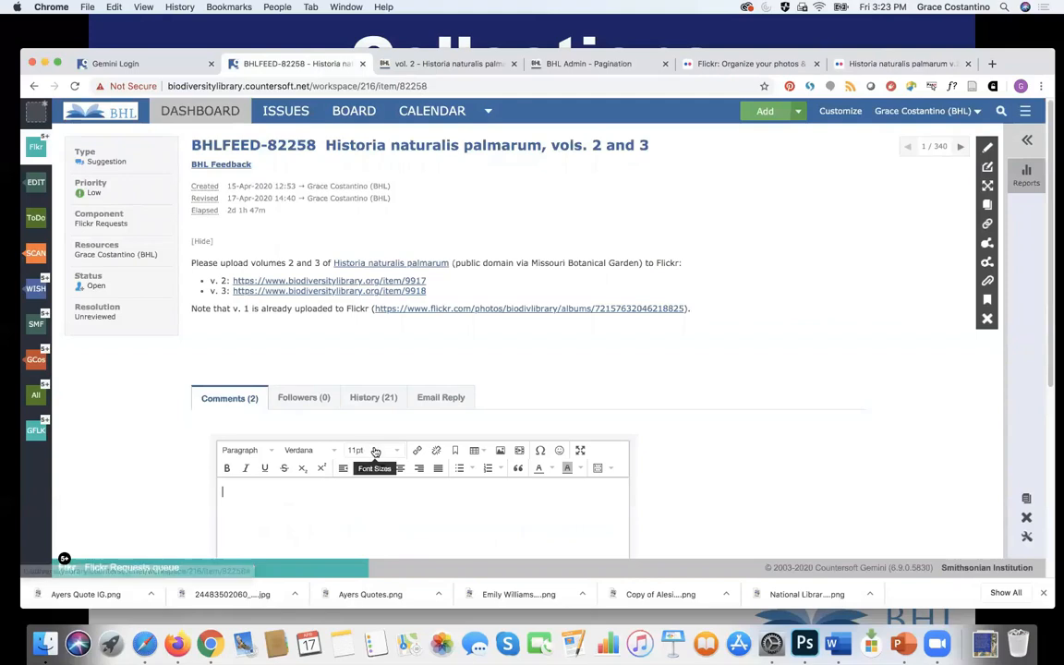
{"action": "type", "text": "v. 2 uploaded:"}
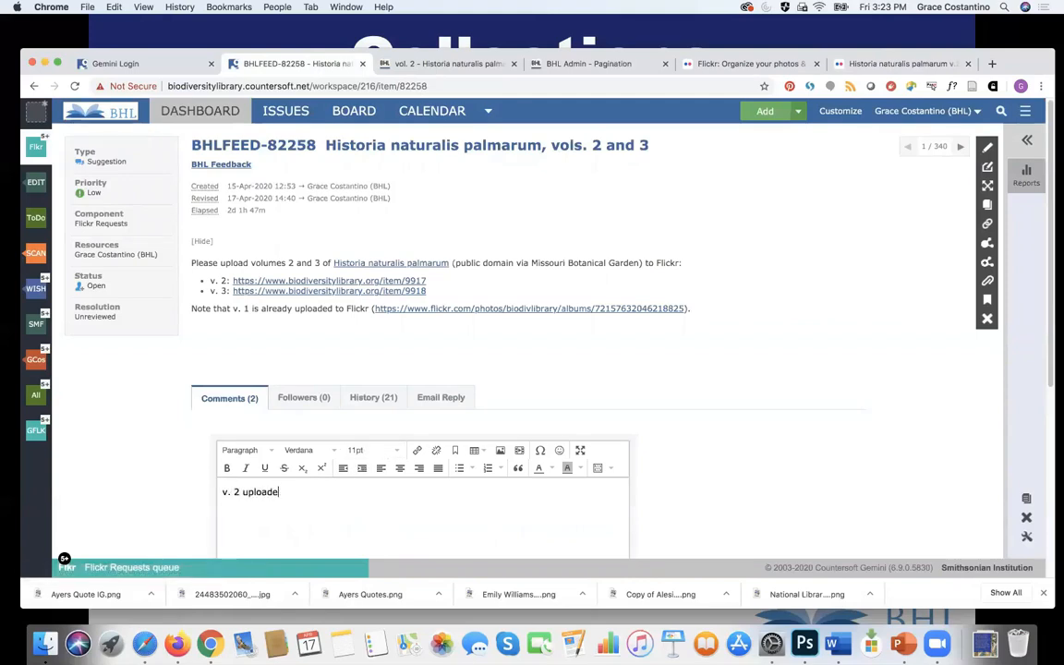
{"action": "key", "text": "super+v"}
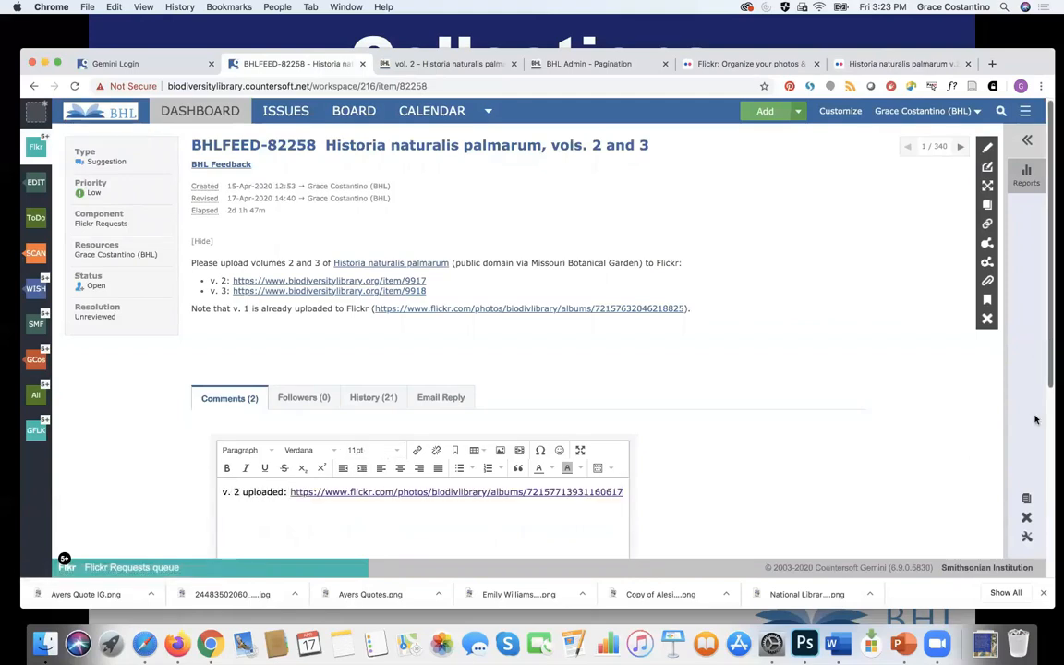
{"action": "scroll", "coordinate": [933, 388], "scroll_direction": "down", "scroll_amount": 4}
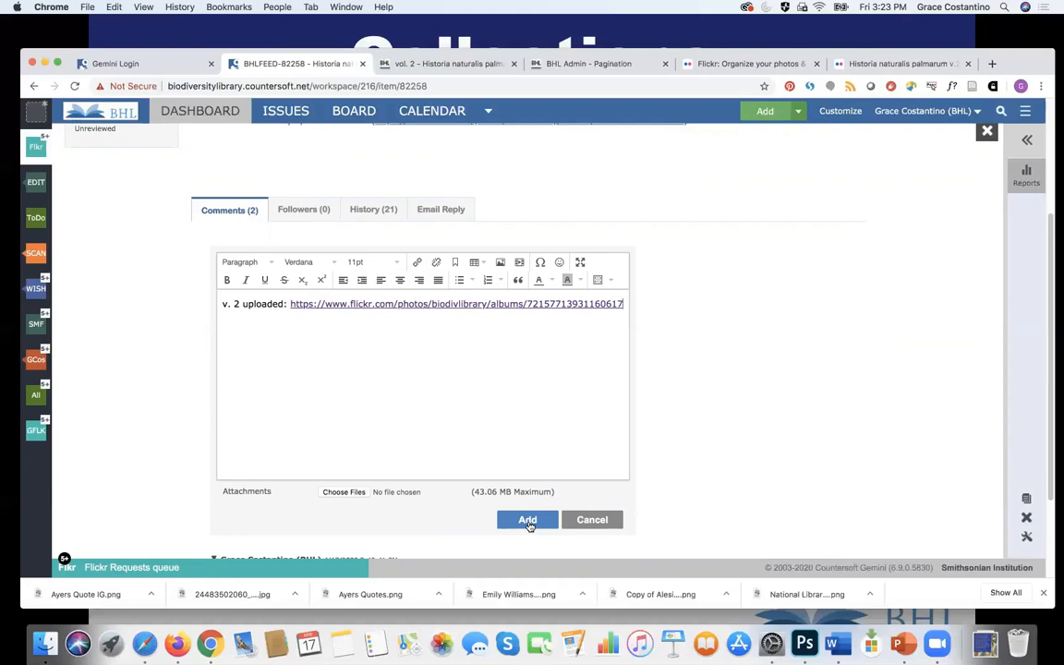
{"action": "key", "text": "Return"}
{"action": "type", "text": "Joe, this album is now ready for you to "}
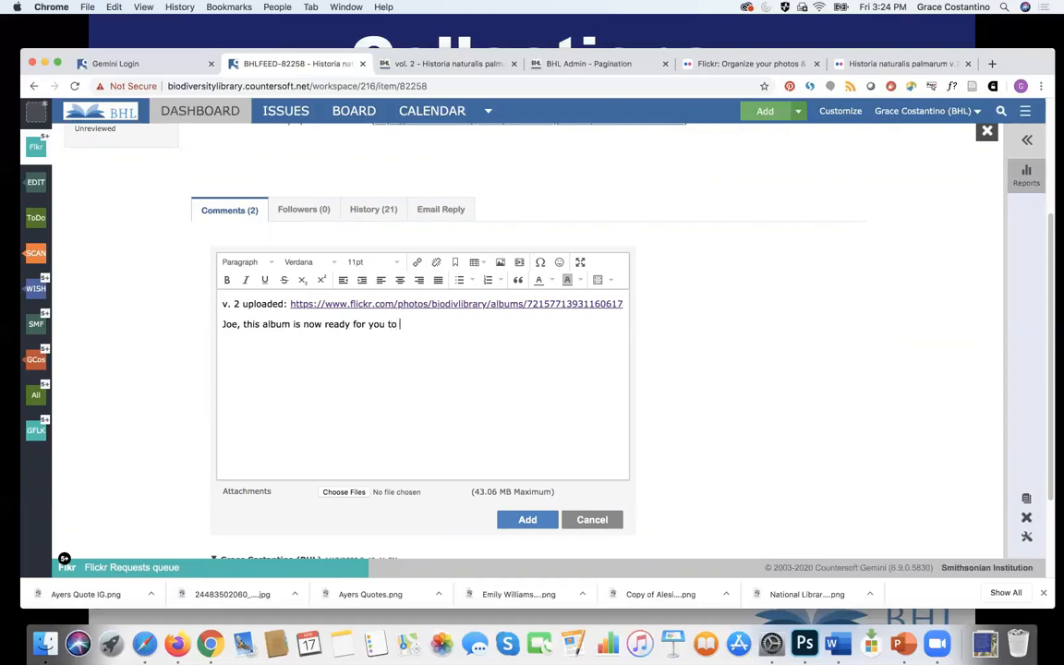
{"action": "type", "text": "QA."}
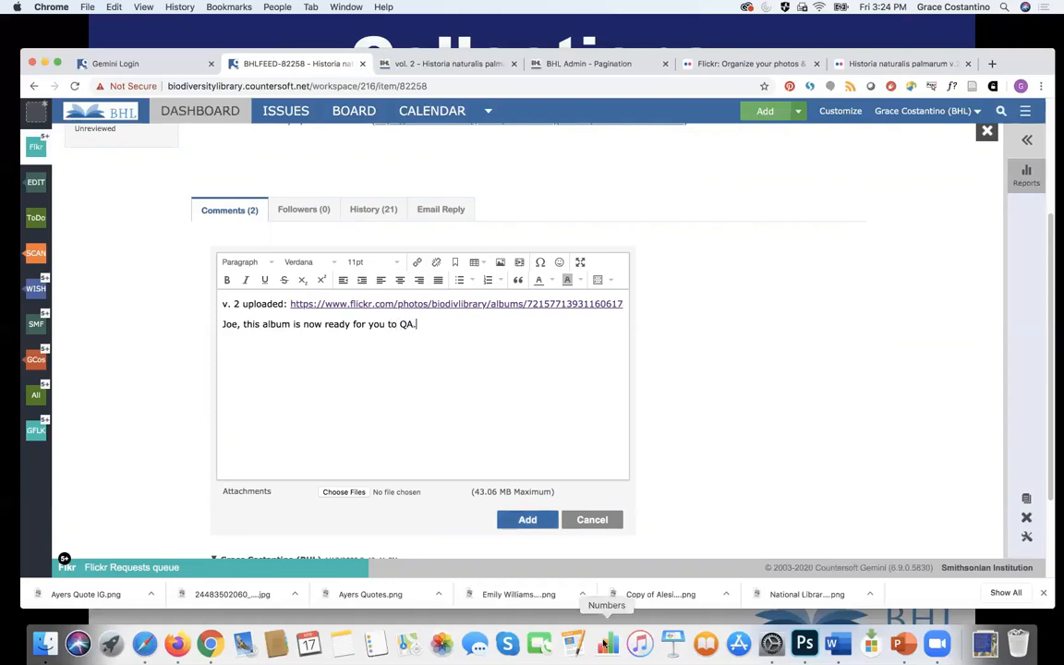
{"action": "left_click", "coordinate": [527, 520]}
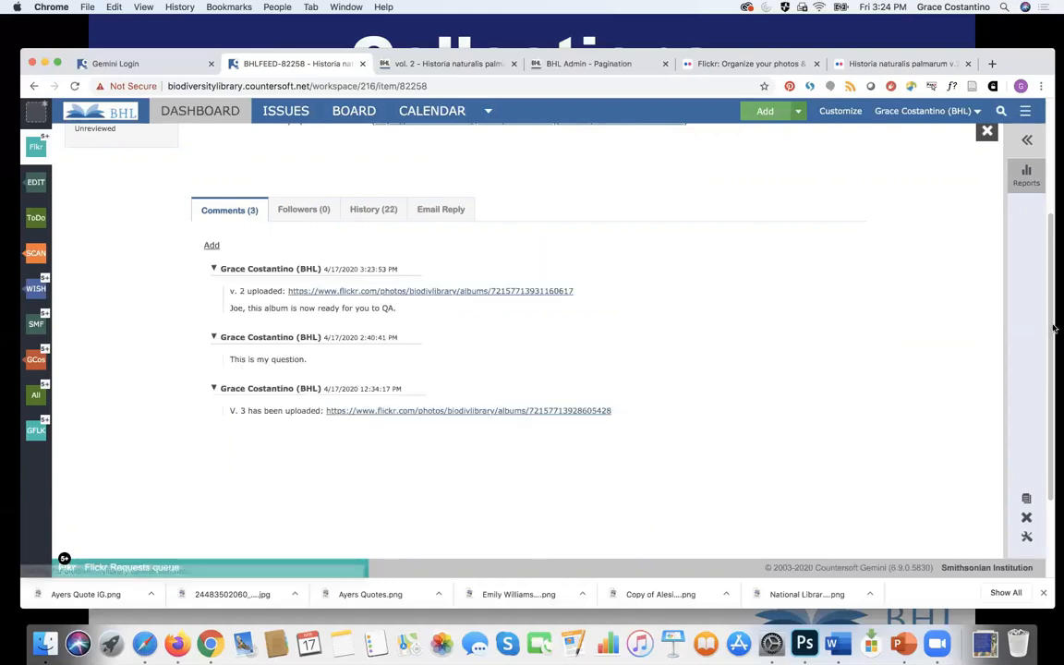
Step: Save the Gemini issue's resolution as Complete, then bring PowerPoint forward to the Deleting Images slide
{"action": "scroll", "coordinate": [1052, 214], "scroll_direction": "up", "scroll_amount": 3}
{"action": "scroll", "coordinate": [1053, 214], "scroll_direction": "up", "scroll_amount": 1}
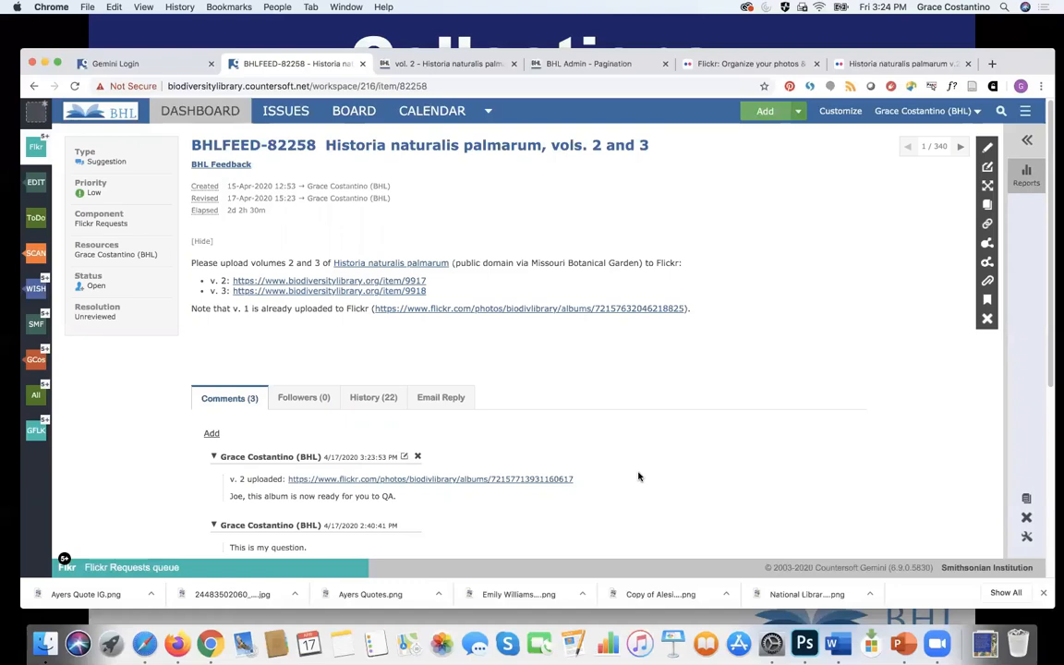
{"action": "left_click", "coordinate": [148, 317]}
{"action": "left_click", "coordinate": [139, 384]}
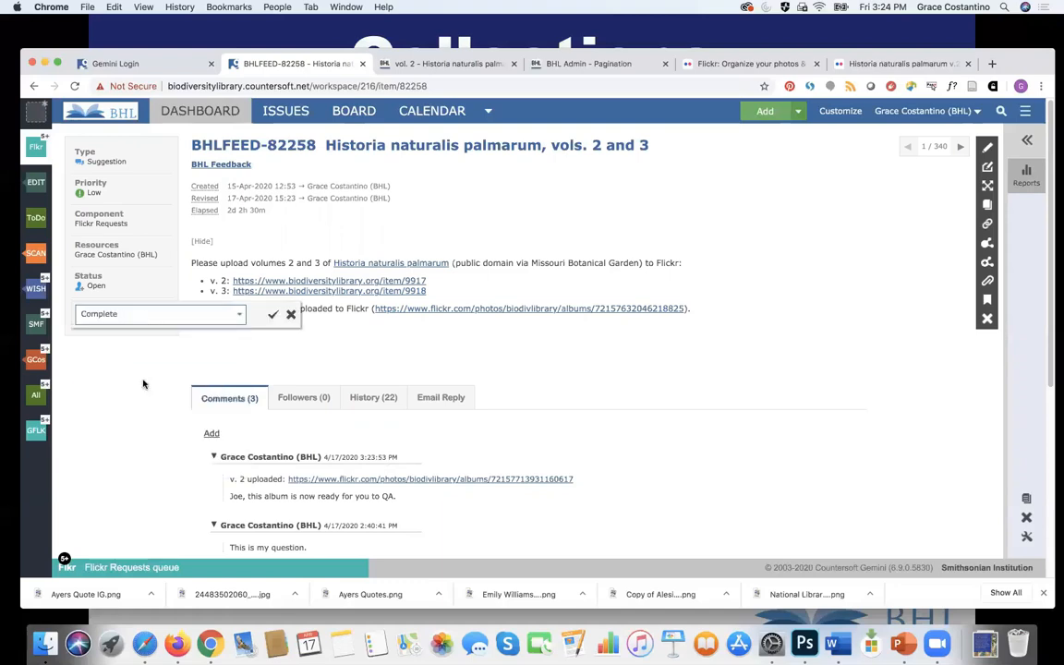
{"action": "left_click", "coordinate": [272, 315]}
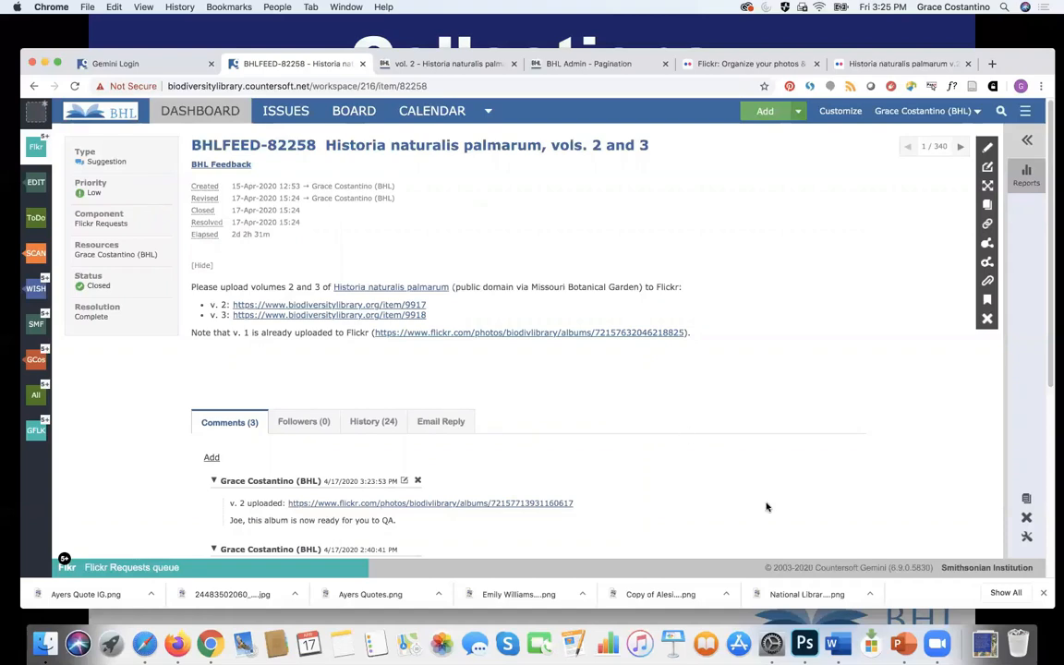
{"action": "left_click", "coordinate": [903, 644]}
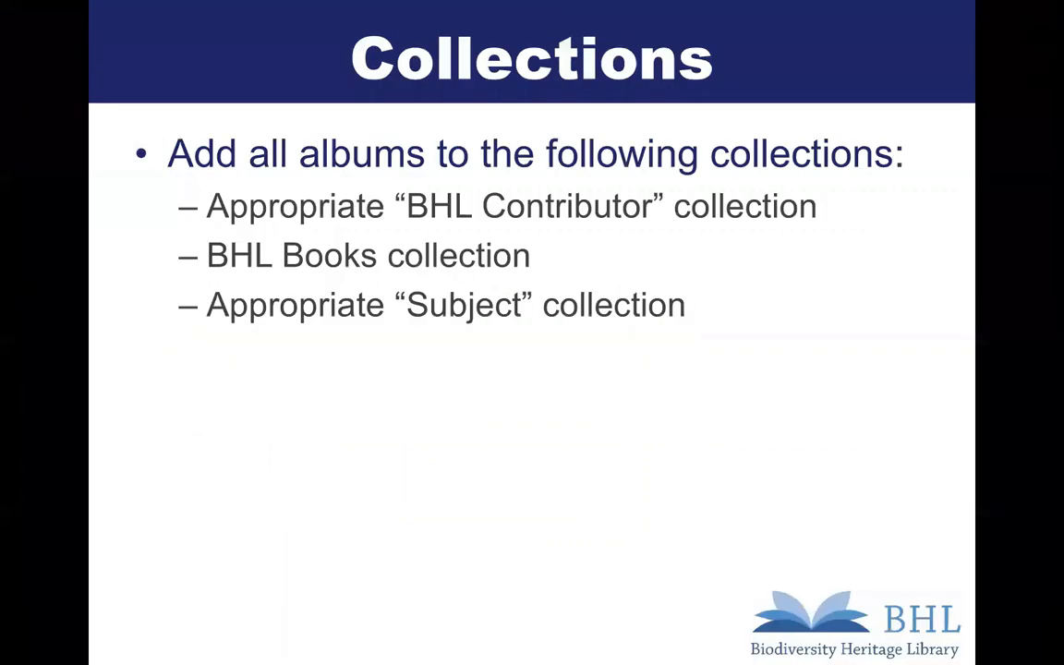
{"action": "left_click", "coordinate": [752, 420]}
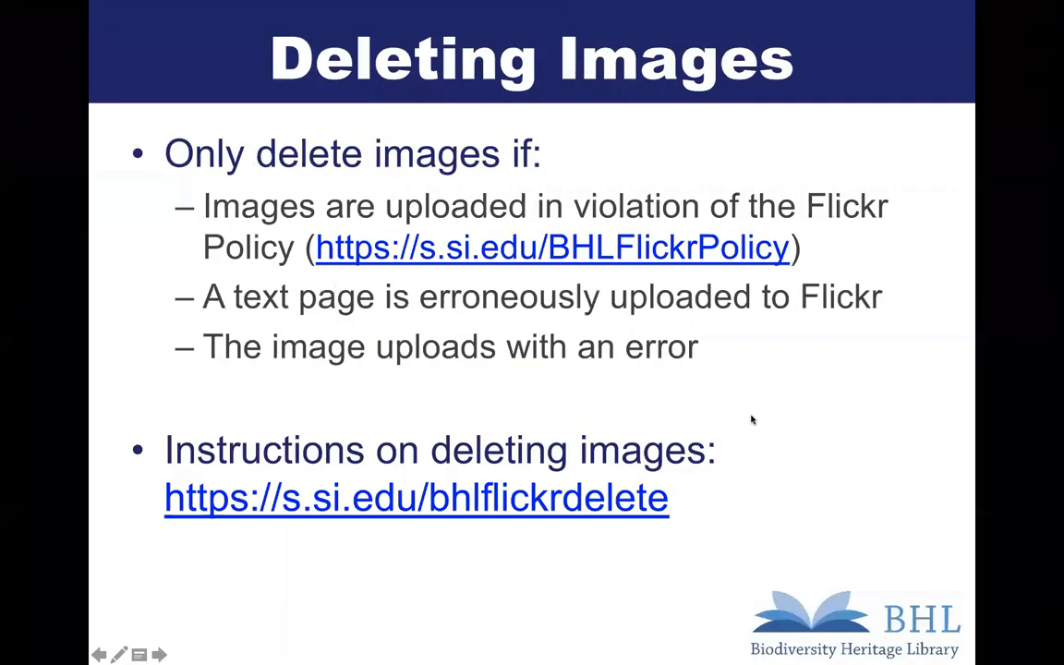